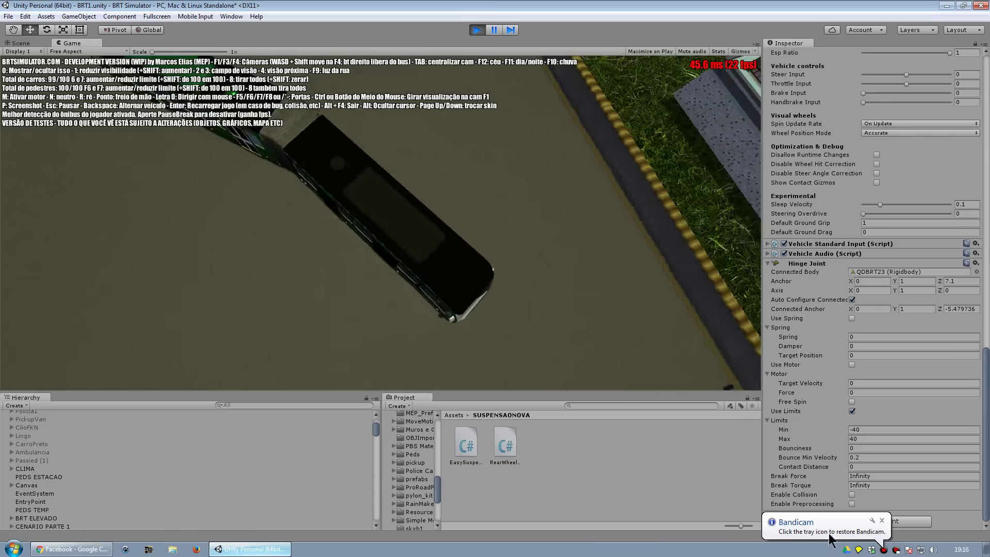
Dismiss the recorder notification and select the trailer section QDBRT23 tras (1) in the Hierarchy.
{"action": "left_click", "coordinate": [872, 520]}
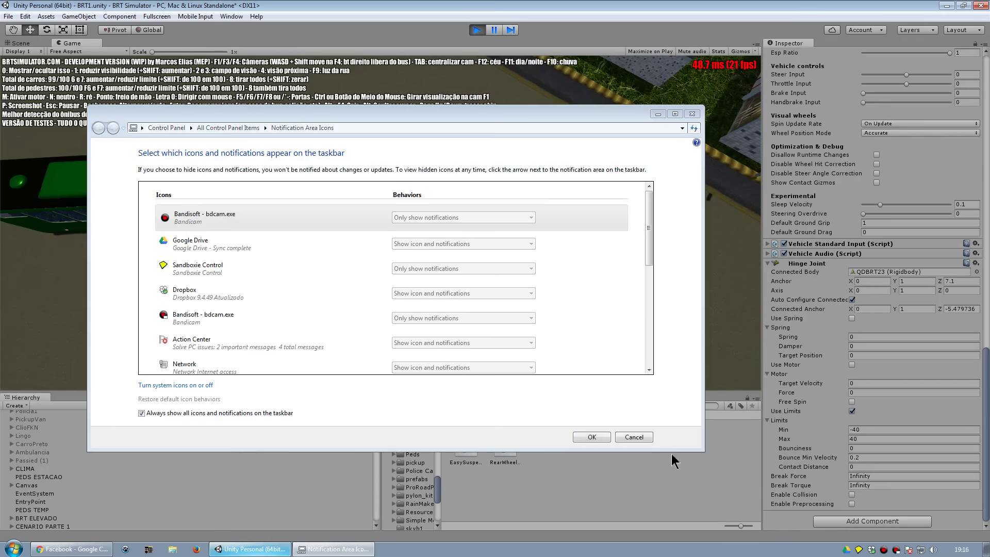
{"action": "left_click", "coordinate": [634, 441]}
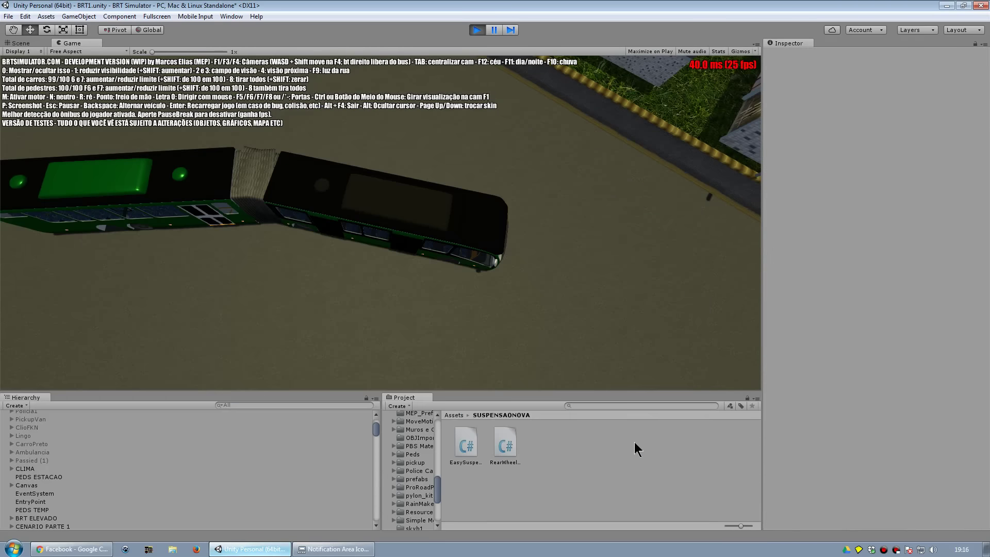
{"action": "left_click", "coordinate": [64, 499]}
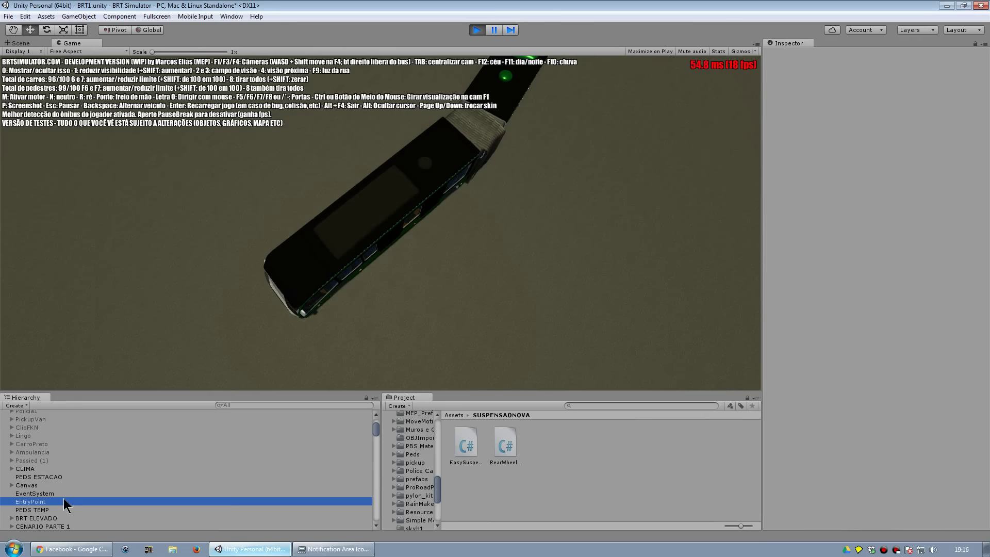
{"action": "scroll", "coordinate": [65, 500], "scroll_direction": "down", "scroll_amount": 3}
{"action": "left_click", "coordinate": [54, 474]}
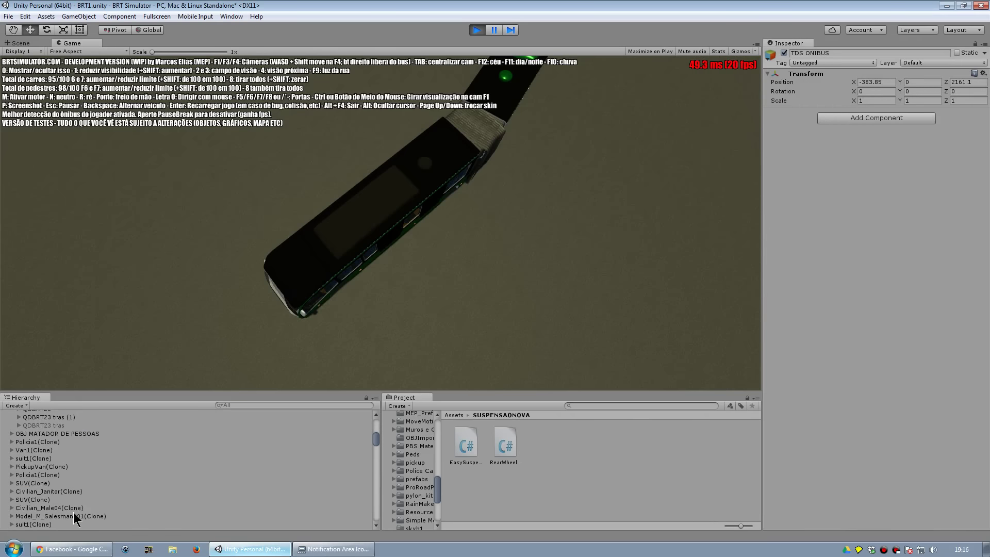
{"action": "scroll", "coordinate": [69, 468], "scroll_direction": "down", "scroll_amount": 3}
{"action": "left_click", "coordinate": [68, 448]}
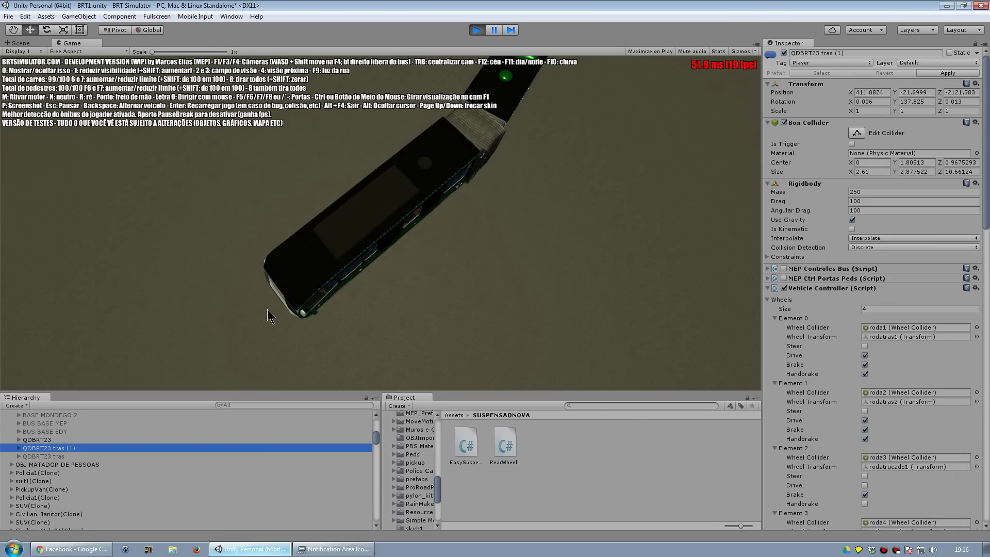
Drive the articulated bus in the Game view with the help overlay hidden, then stop play mode.
{"action": "left_click", "coordinate": [438, 221]}
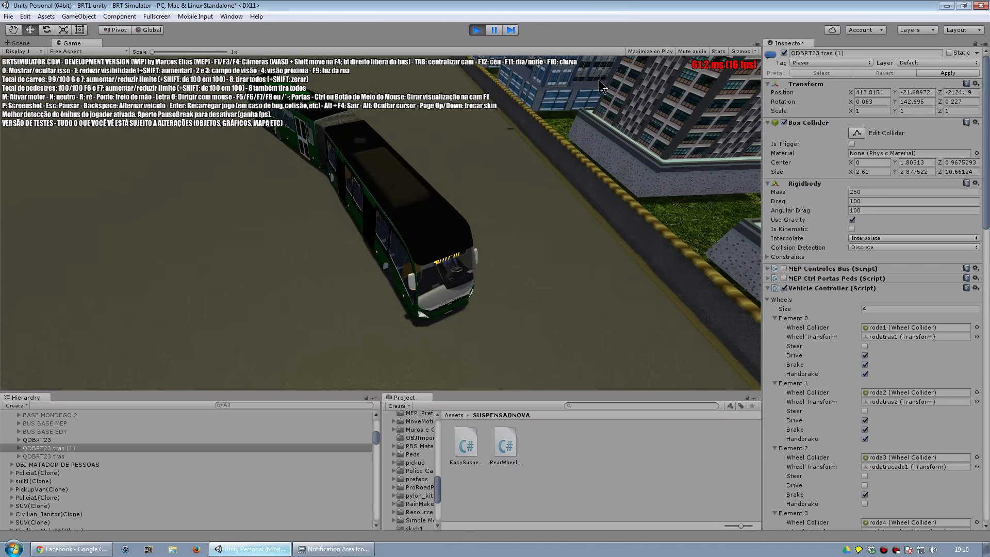
{"action": "key", "text": "0"}
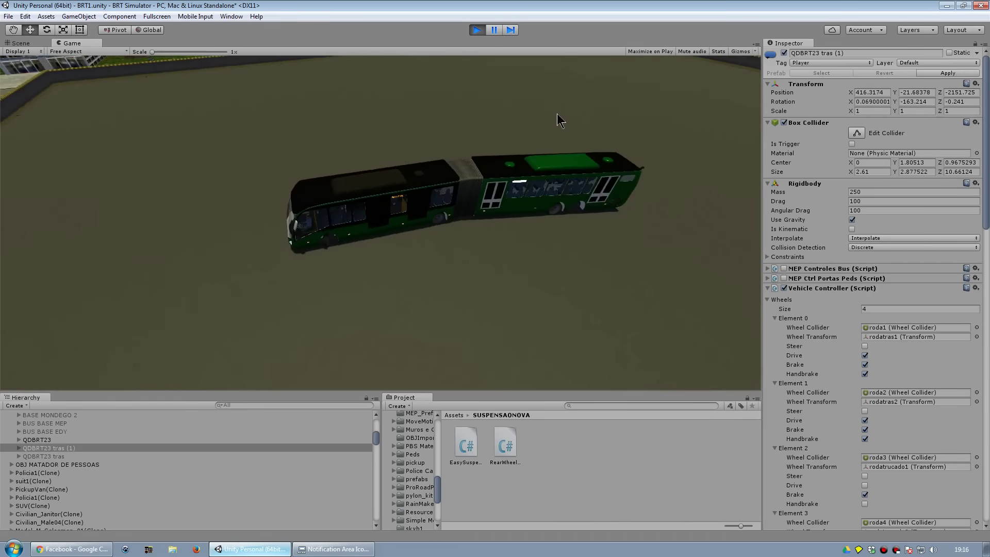
{"action": "left_click", "coordinate": [479, 32]}
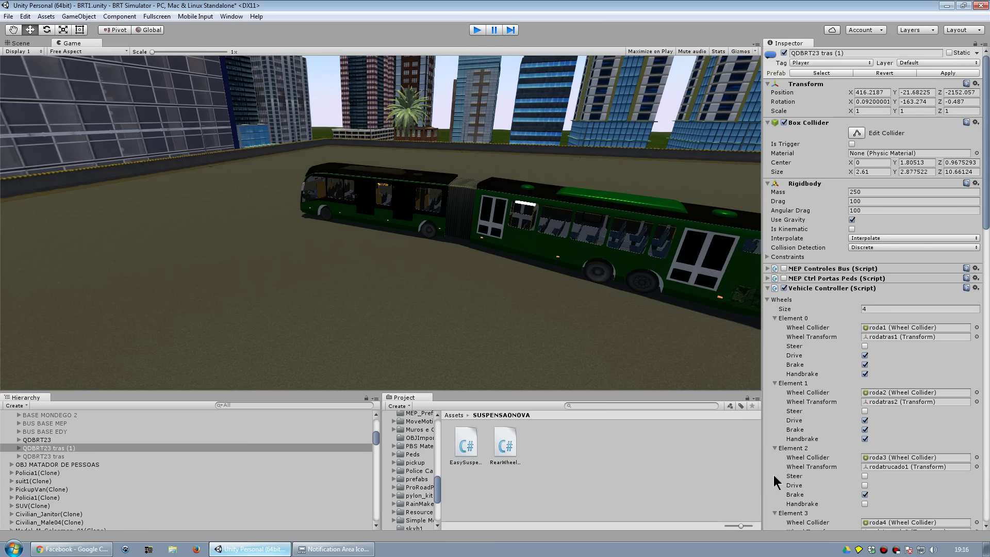
{"action": "key", "text": "ctrl+p"}
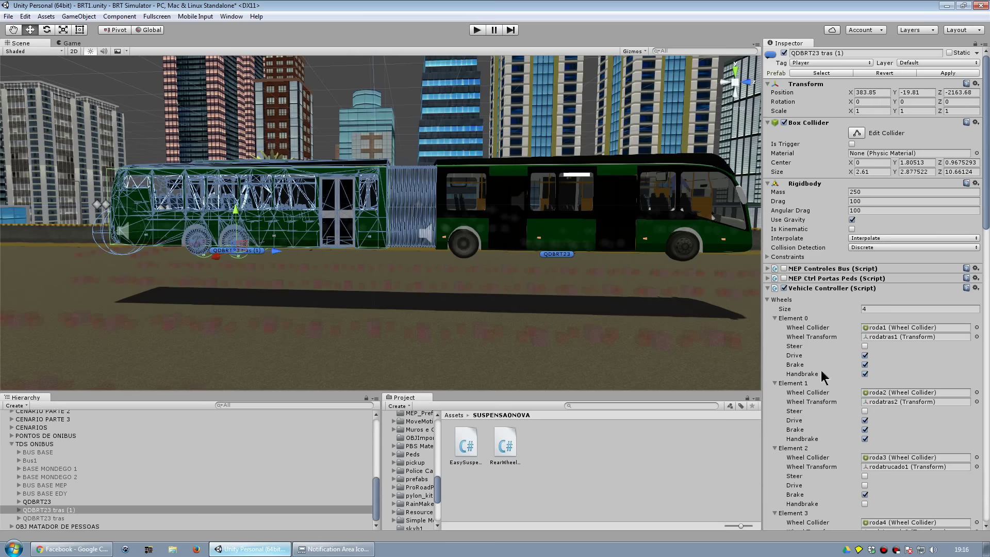
{"action": "scroll", "coordinate": [858, 366], "scroll_direction": "down", "scroll_amount": 2}
{"action": "scroll", "coordinate": [840, 378], "scroll_direction": "down", "scroll_amount": 2}
{"action": "scroll", "coordinate": [849, 373], "scroll_direction": "down", "scroll_amount": 1}
{"action": "scroll", "coordinate": [849, 372], "scroll_direction": "up", "scroll_amount": 5}
{"action": "mouse_move", "coordinate": [496, 242]}
{"action": "middle_mouse_down"}
{"action": "mouse_move", "coordinate": [362, 241]}
{"action": "mouse_move", "coordinate": [398, 268]}
{"action": "mouse_move", "coordinate": [359, 252]}
{"action": "middle_mouse_up"}
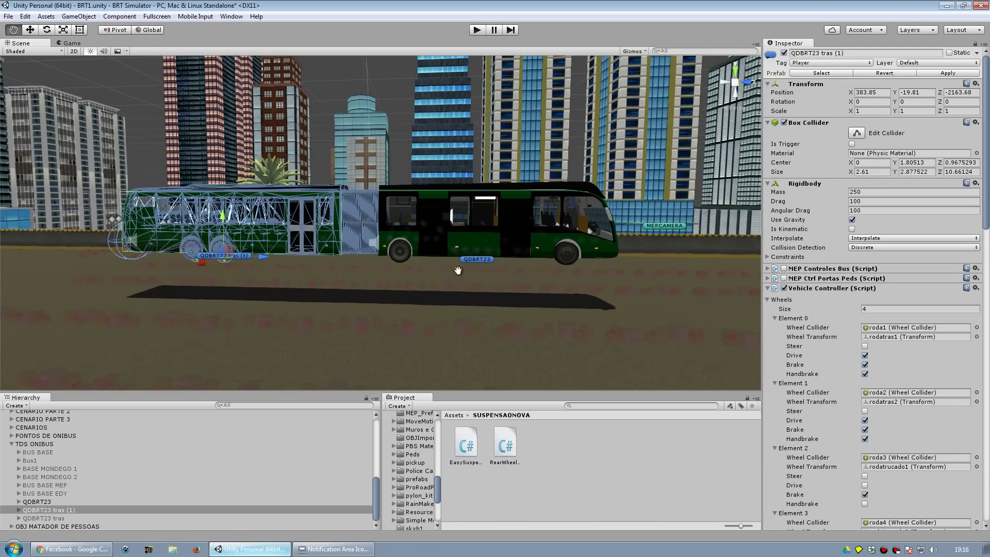
{"action": "scroll", "coordinate": [428, 283], "scroll_direction": "up", "scroll_amount": 1}
{"action": "scroll", "coordinate": [435, 269], "scroll_direction": "up", "scroll_amount": 2}
{"action": "scroll", "coordinate": [434, 269], "scroll_direction": "up", "scroll_amount": 2}
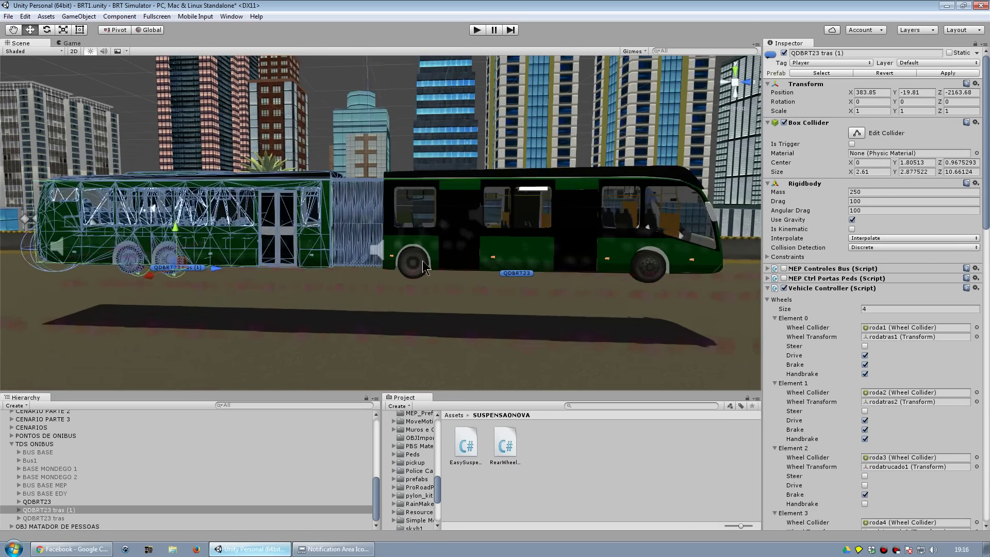
{"action": "scroll", "coordinate": [425, 248], "scroll_direction": "up", "scroll_amount": 3}
{"action": "scroll", "coordinate": [428, 240], "scroll_direction": "down", "scroll_amount": 3}
{"action": "middle_click_drag", "start_coordinate": [427, 240], "coordinate": [411, 344]}
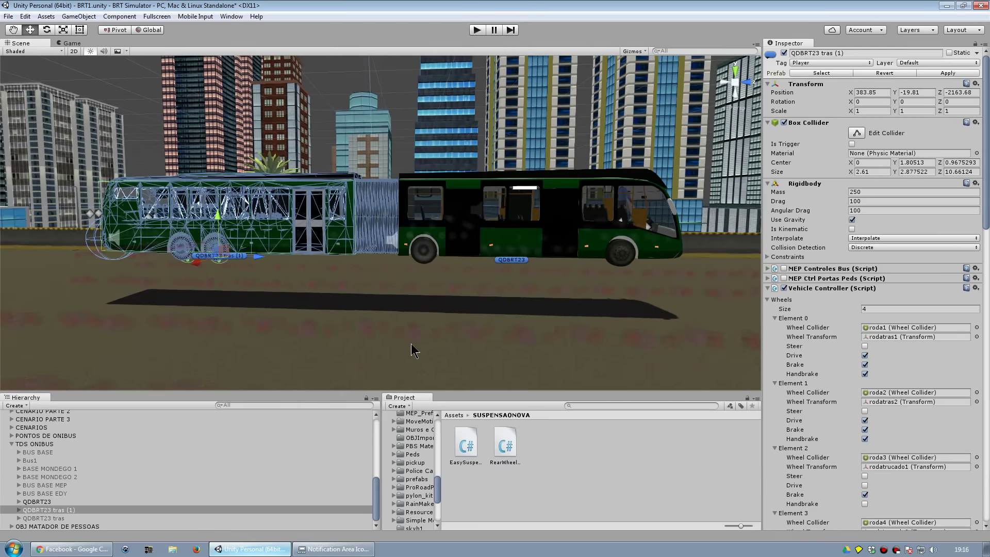
{"action": "left_click", "coordinate": [84, 509]}
Review the trailer's Hinge Joint anchor (Z 7.1) and Y-axis values, then look down at the bus.
{"action": "scroll", "coordinate": [851, 319], "scroll_direction": "down", "scroll_amount": 5}
{"action": "scroll", "coordinate": [855, 311], "scroll_direction": "down", "scroll_amount": 15}
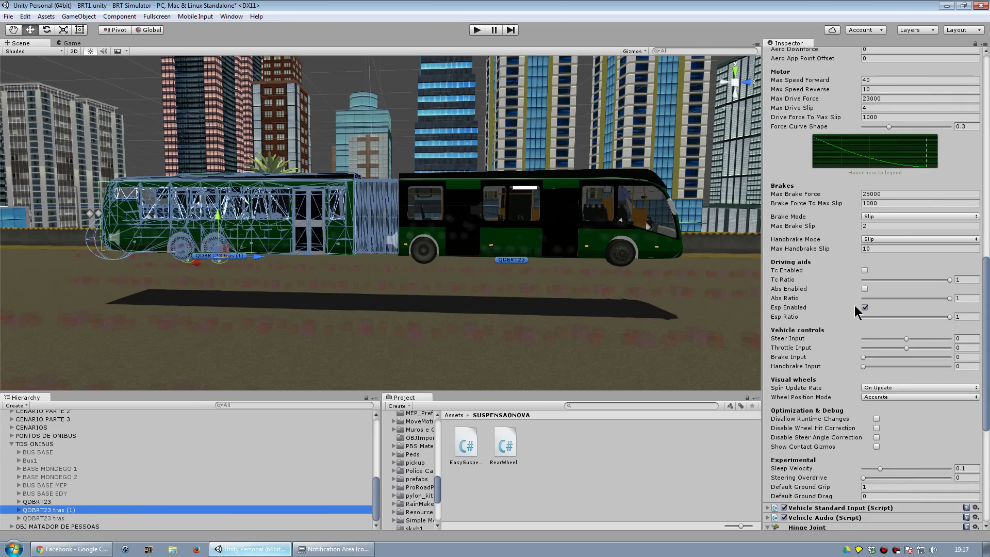
{"action": "scroll", "coordinate": [854, 311], "scroll_direction": "down", "scroll_amount": 5}
{"action": "scroll", "coordinate": [853, 310], "scroll_direction": "down", "scroll_amount": 1}
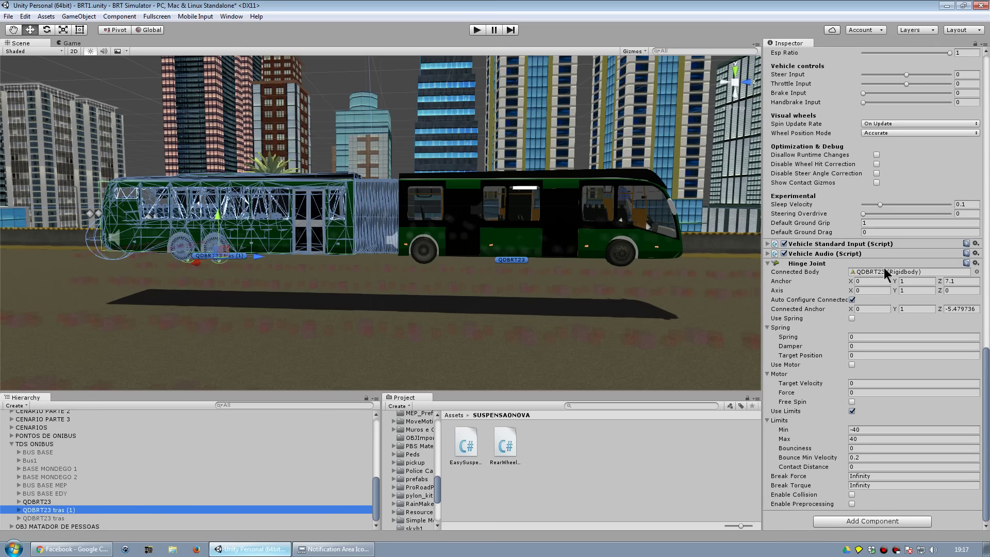
{"action": "left_click", "coordinate": [905, 281]}
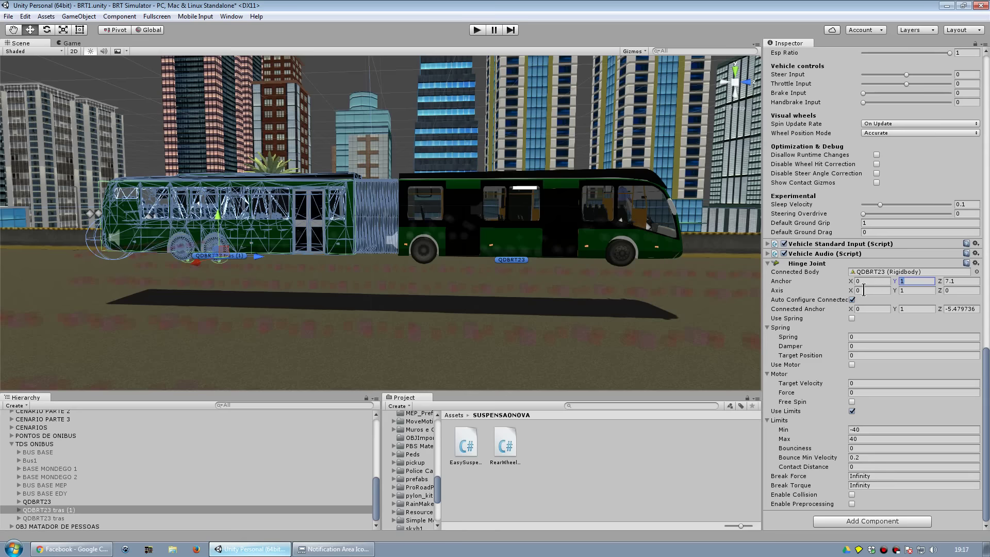
{"action": "left_click", "coordinate": [904, 291]}
{"action": "key", "text": "shift+Tab"}
{"action": "mouse_move", "coordinate": [439, 204]}
{"action": "right_mouse_down"}
{"action": "mouse_move", "coordinate": [511, 203]}
{"action": "mouse_move", "coordinate": [415, 283]}
{"action": "right_mouse_up"}
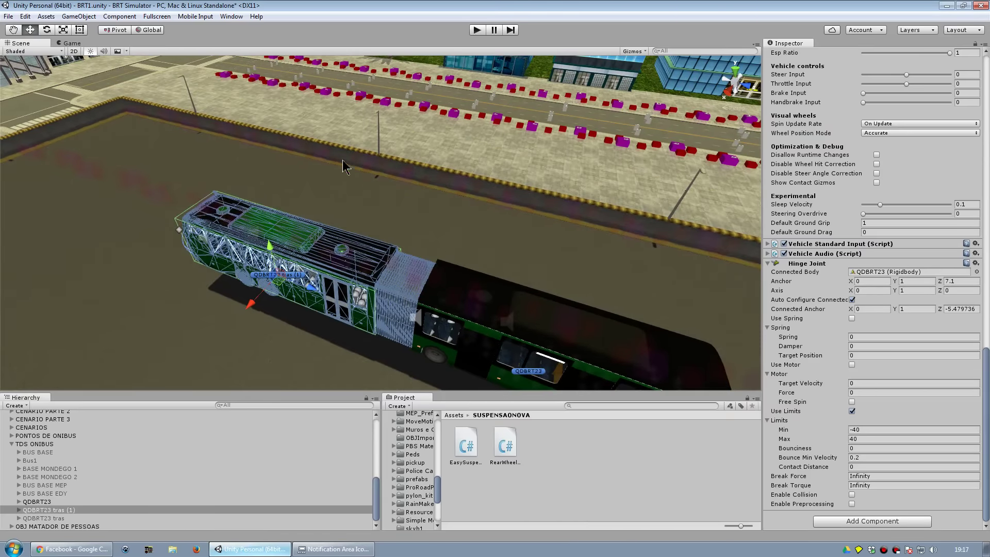
{"action": "mouse_move", "coordinate": [428, 328]}
{"action": "right_mouse_down"}
{"action": "mouse_move", "coordinate": [546, 214]}
{"action": "mouse_move", "coordinate": [465, 278]}
{"action": "mouse_move", "coordinate": [468, 144]}
{"action": "mouse_move", "coordinate": [388, 285]}
{"action": "mouse_move", "coordinate": [395, 302]}
{"action": "mouse_move", "coordinate": [400, 267]}
{"action": "mouse_move", "coordinate": [387, 275]}
{"action": "right_mouse_up"}
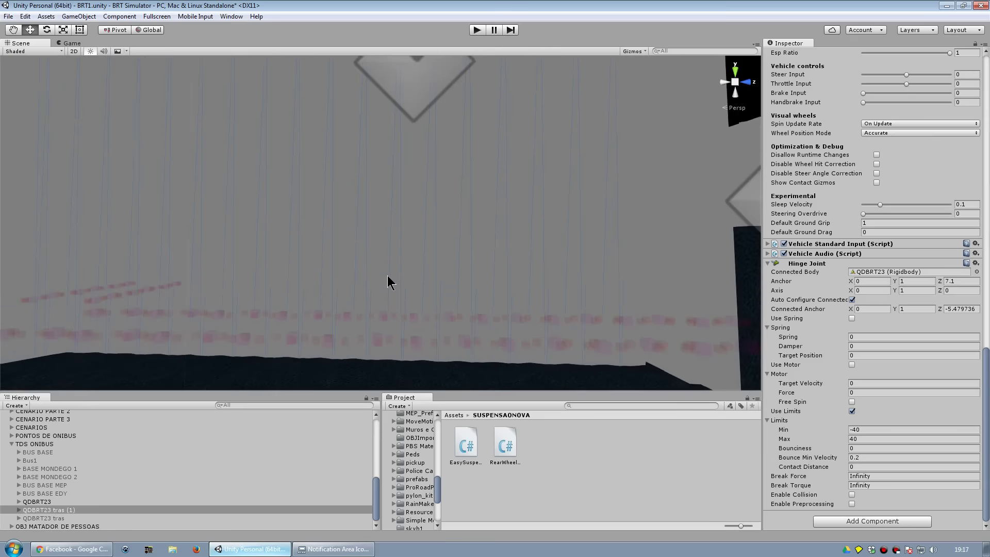
{"action": "mouse_move", "coordinate": [388, 276]}
{"action": "middle_mouse_down"}
{"action": "mouse_move", "coordinate": [389, 256]}
{"action": "mouse_move", "coordinate": [385, 277]}
{"action": "mouse_move", "coordinate": [318, 212]}
{"action": "middle_mouse_up"}
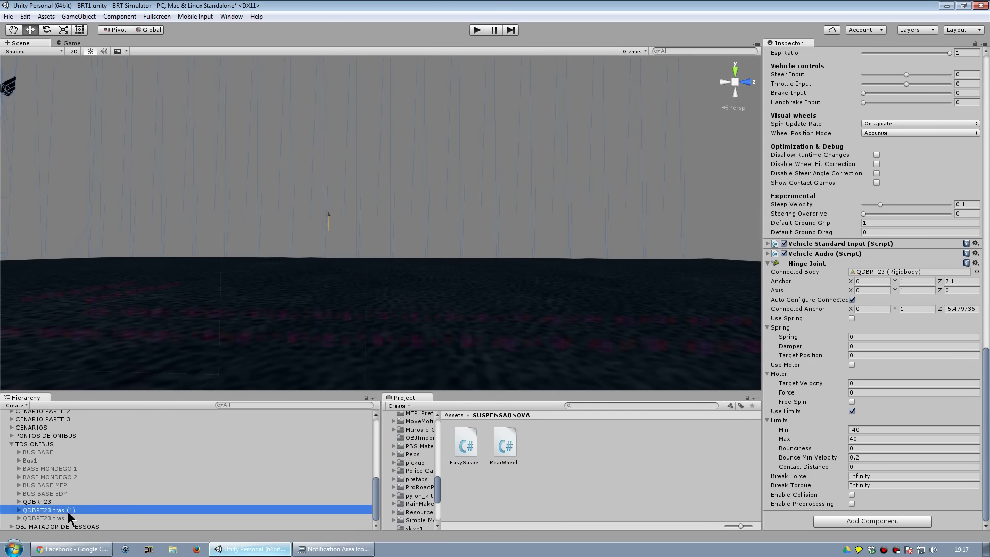
{"action": "left_click", "coordinate": [46, 502]}
{"action": "left_click", "coordinate": [46, 510]}
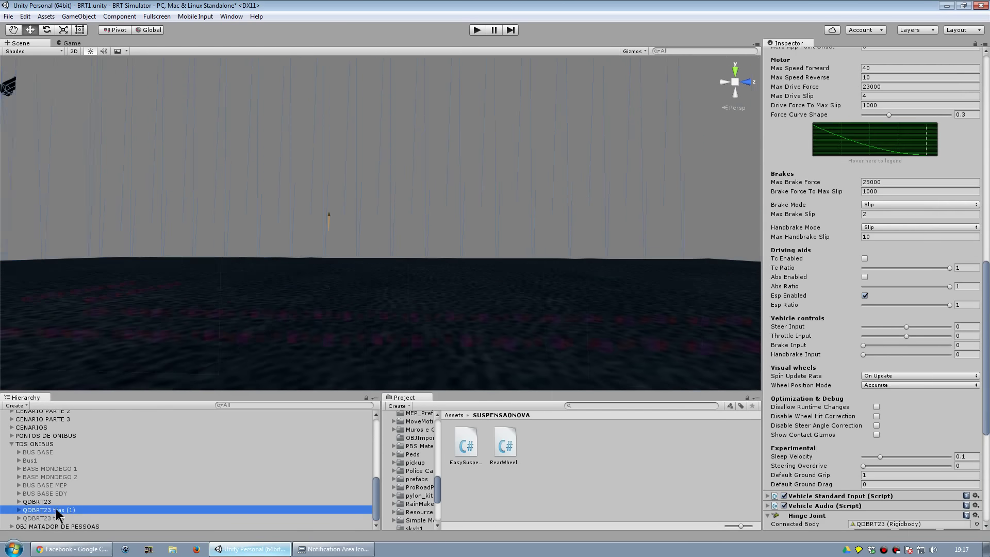
{"action": "scroll", "coordinate": [890, 354], "scroll_direction": "down", "scroll_amount": 2}
{"action": "scroll", "coordinate": [889, 351], "scroll_direction": "down", "scroll_amount": 4}
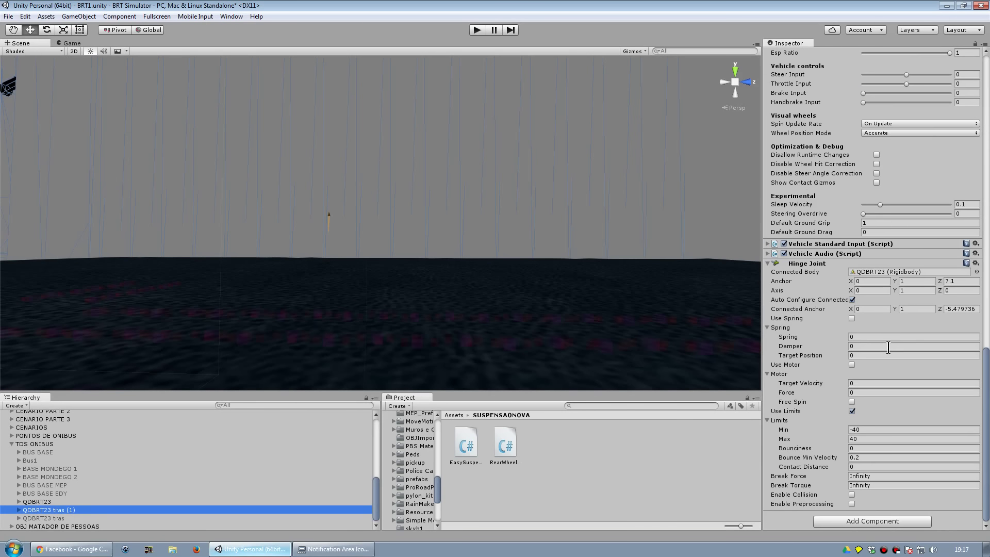
{"action": "left_click", "coordinate": [960, 282]}
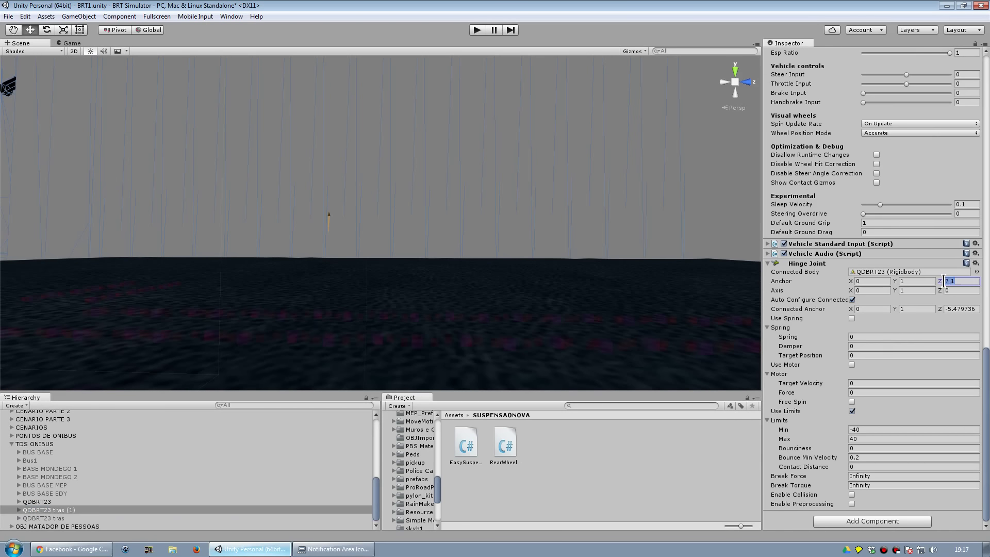
{"action": "left_click", "coordinate": [862, 281]}
{"action": "left_click", "coordinate": [910, 280]}
{"action": "left_click", "coordinate": [968, 282]}
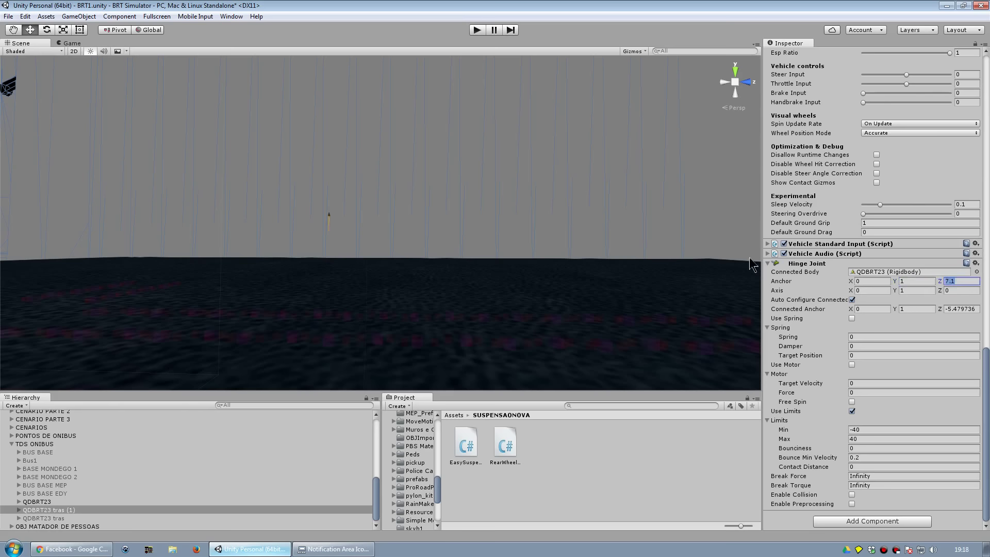
{"action": "left_click", "coordinate": [958, 283]}
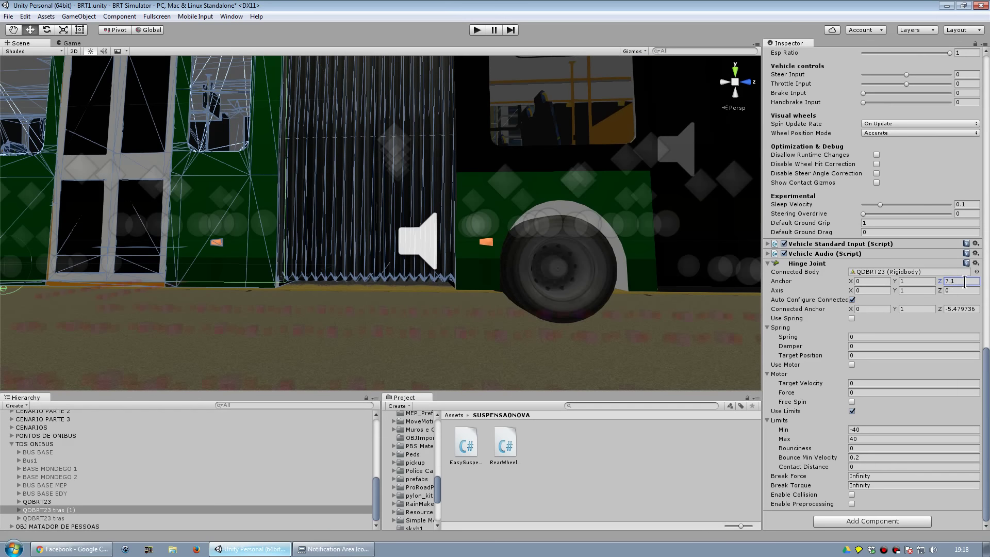
Enter -5 as the Hinge Joint's connected anchor Z value.
{"action": "scroll", "coordinate": [391, 234], "scroll_direction": "down", "scroll_amount": 3}
{"action": "middle_click_drag", "start_coordinate": [391, 234], "coordinate": [423, 224]}
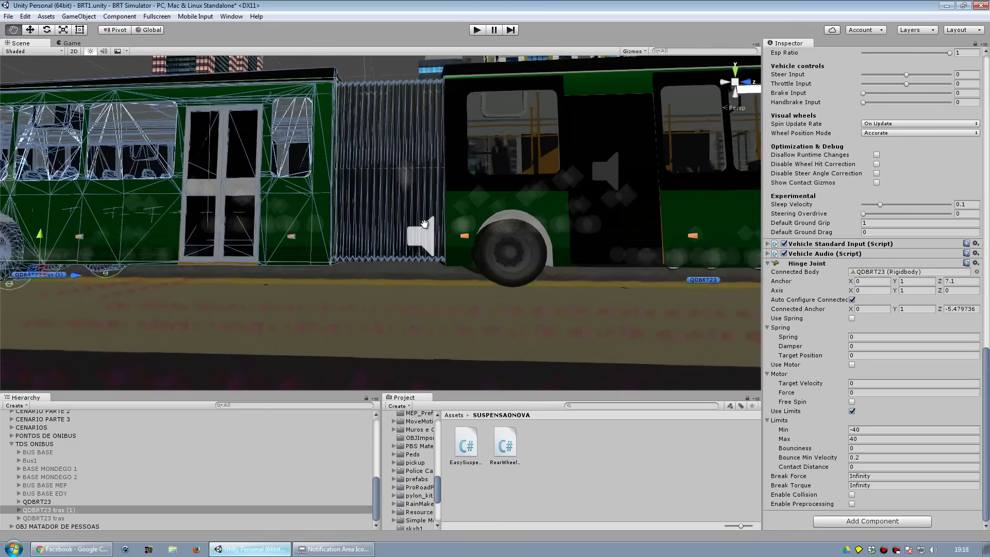
{"action": "scroll", "coordinate": [424, 224], "scroll_direction": "up", "scroll_amount": 2}
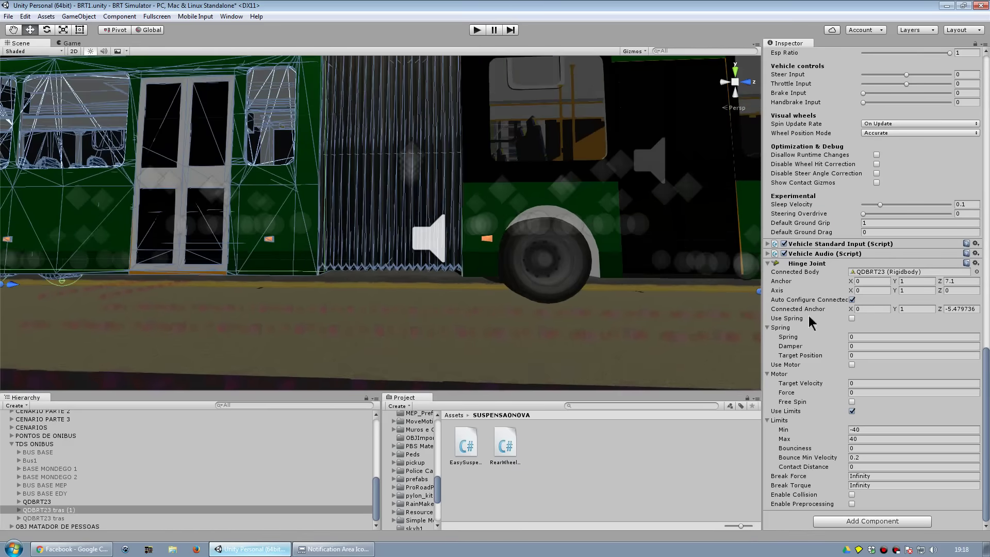
{"action": "left_click", "coordinate": [850, 301]}
{"action": "left_click", "coordinate": [954, 309]}
{"action": "type", "text": "-5"}
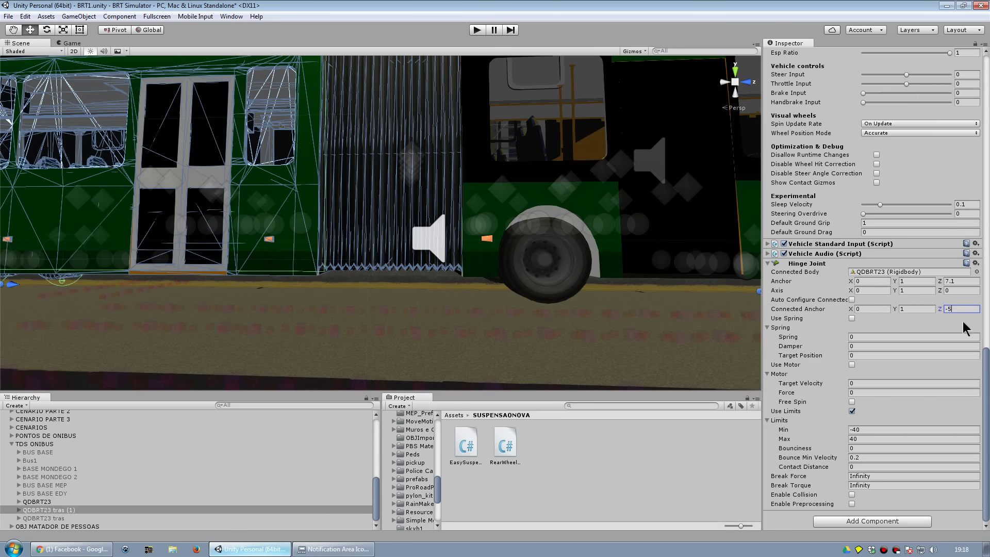
{"action": "scroll", "coordinate": [439, 285], "scroll_direction": "up", "scroll_amount": 3}
{"action": "scroll", "coordinate": [440, 285], "scroll_direction": "up", "scroll_amount": 3}
{"action": "scroll", "coordinate": [441, 258], "scroll_direction": "up", "scroll_amount": 3}
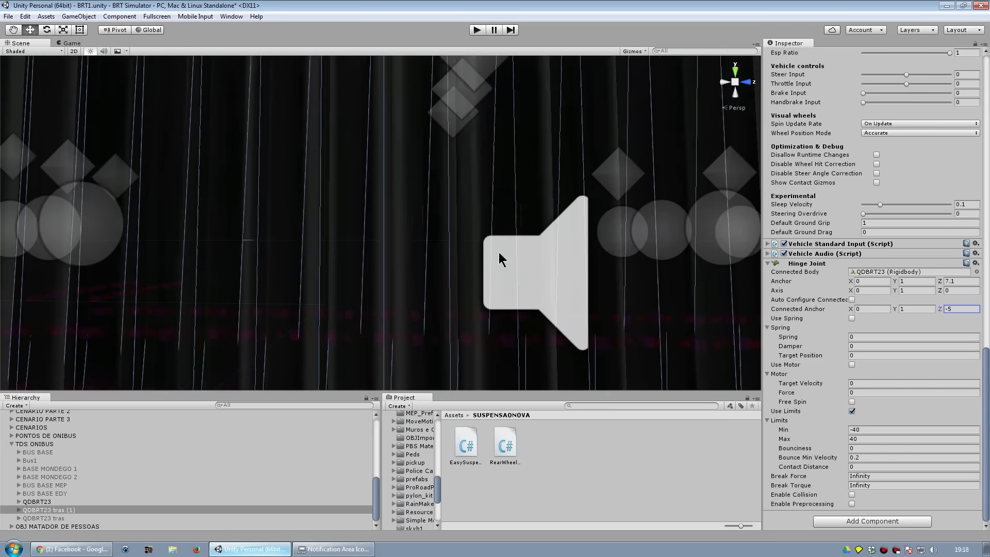
{"action": "scroll", "coordinate": [448, 267], "scroll_direction": "up", "scroll_amount": 3}
{"action": "scroll", "coordinate": [380, 368], "scroll_direction": "up", "scroll_amount": 2}
{"action": "scroll", "coordinate": [448, 302], "scroll_direction": "up", "scroll_amount": 3}
{"action": "scroll", "coordinate": [441, 282], "scroll_direction": "down", "scroll_amount": 3}
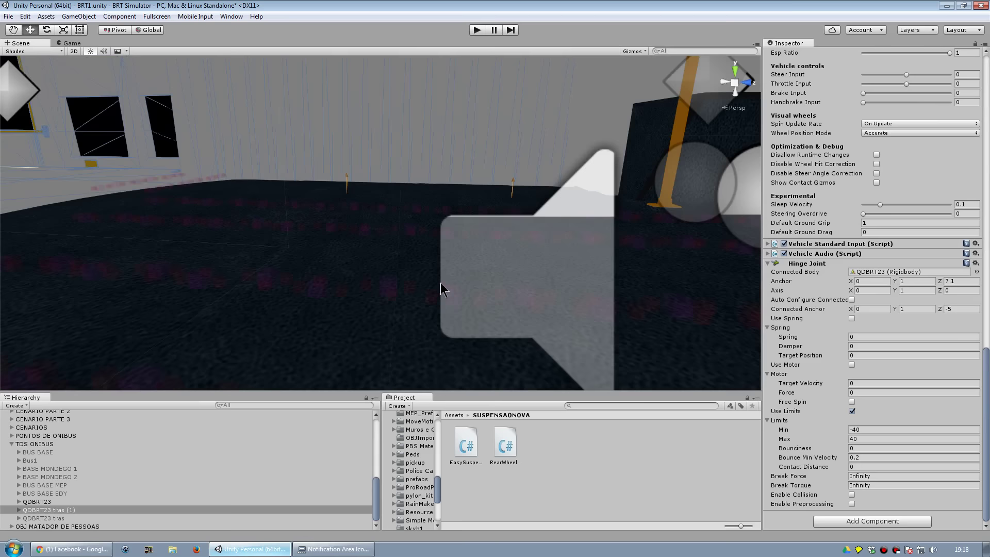
{"action": "scroll", "coordinate": [442, 294], "scroll_direction": "up", "scroll_amount": 3}
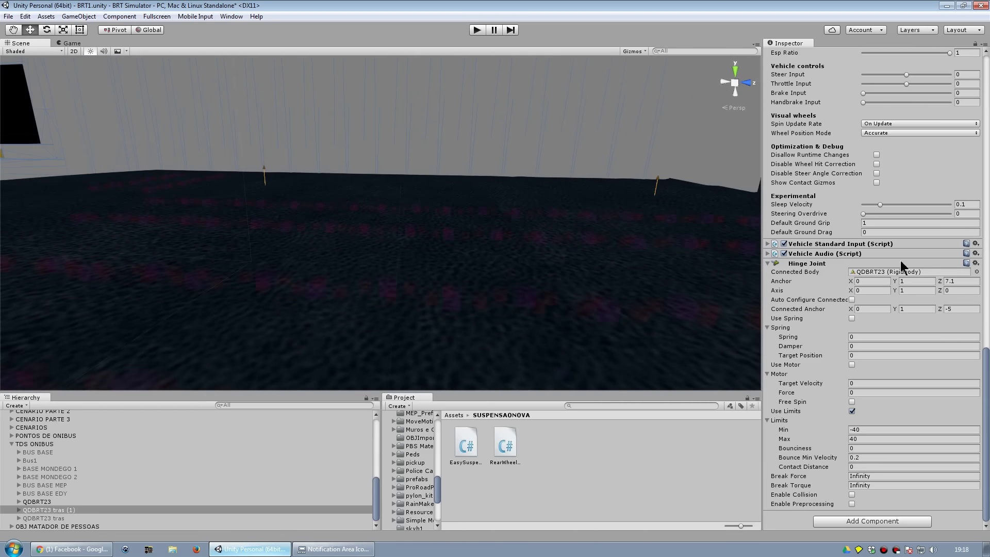
Re-enable Auto Configure Connected Anchor, restoring connected anchor Z −5.479736, and set anchor Z to 7.
{"action": "left_click", "coordinate": [959, 309]}
{"action": "left_click", "coordinate": [851, 299]}
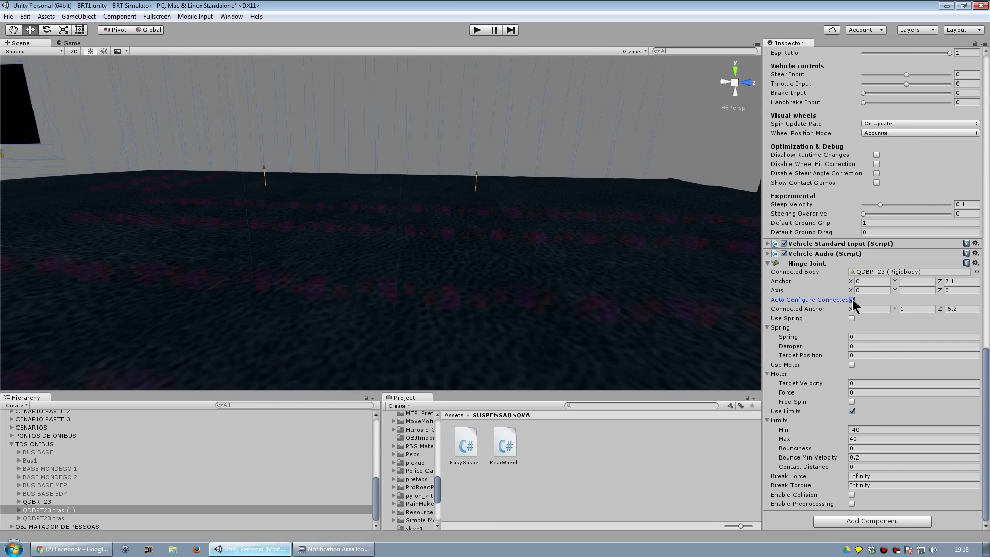
{"action": "left_click", "coordinate": [851, 300]}
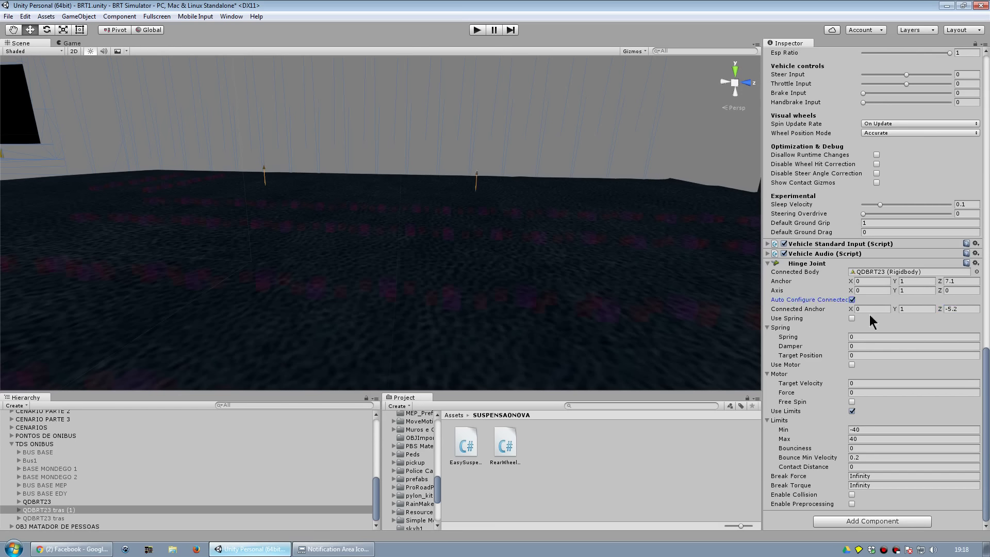
{"action": "left_click", "coordinate": [958, 308]}
{"action": "left_click", "coordinate": [964, 281]}
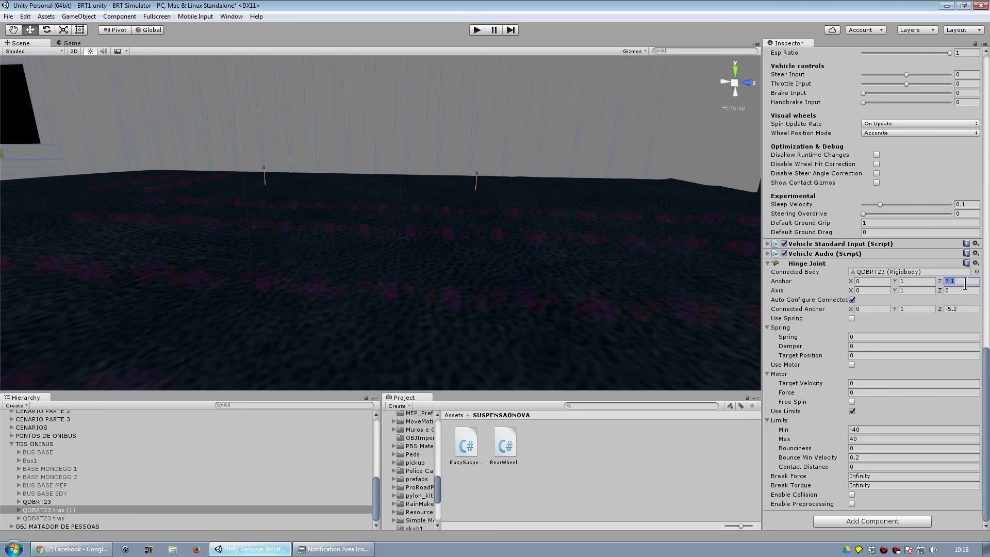
{"action": "type", "text": "7"}
Pan and zoom the Scene view out to show the whole articulated bus among the buildings.
{"action": "scroll", "coordinate": [253, 185], "scroll_direction": "down", "scroll_amount": 2}
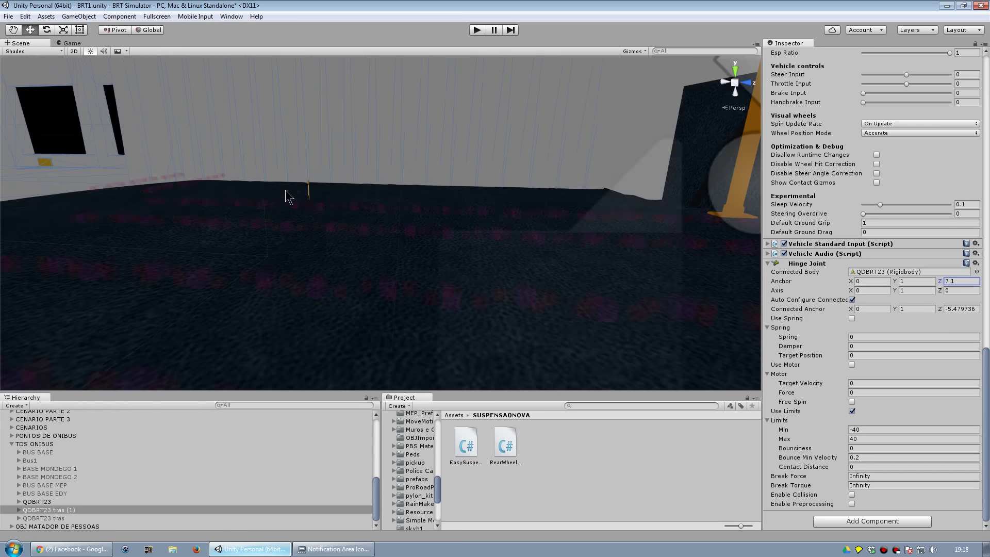
{"action": "middle_click_drag", "start_coordinate": [307, 203], "coordinate": [520, 236]}
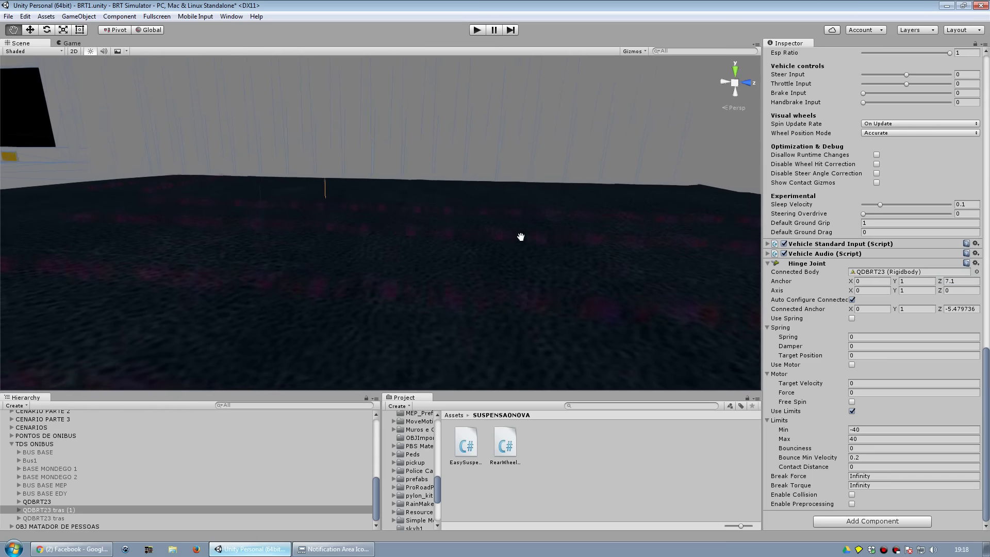
{"action": "scroll", "coordinate": [644, 253], "scroll_direction": "up", "scroll_amount": 5}
{"action": "scroll", "coordinate": [412, 232], "scroll_direction": "down", "scroll_amount": 3}
{"action": "scroll", "coordinate": [399, 229], "scroll_direction": "up", "scroll_amount": 3}
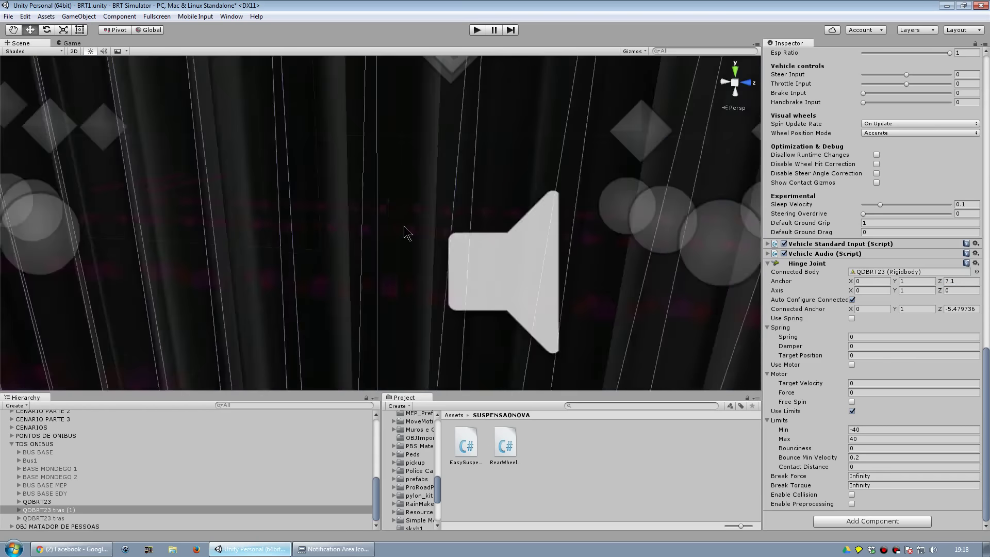
{"action": "scroll", "coordinate": [407, 227], "scroll_direction": "down", "scroll_amount": 2}
{"action": "scroll", "coordinate": [419, 211], "scroll_direction": "down", "scroll_amount": 2}
{"action": "scroll", "coordinate": [419, 213], "scroll_direction": "down", "scroll_amount": 2}
{"action": "scroll", "coordinate": [420, 219], "scroll_direction": "down", "scroll_amount": 2}
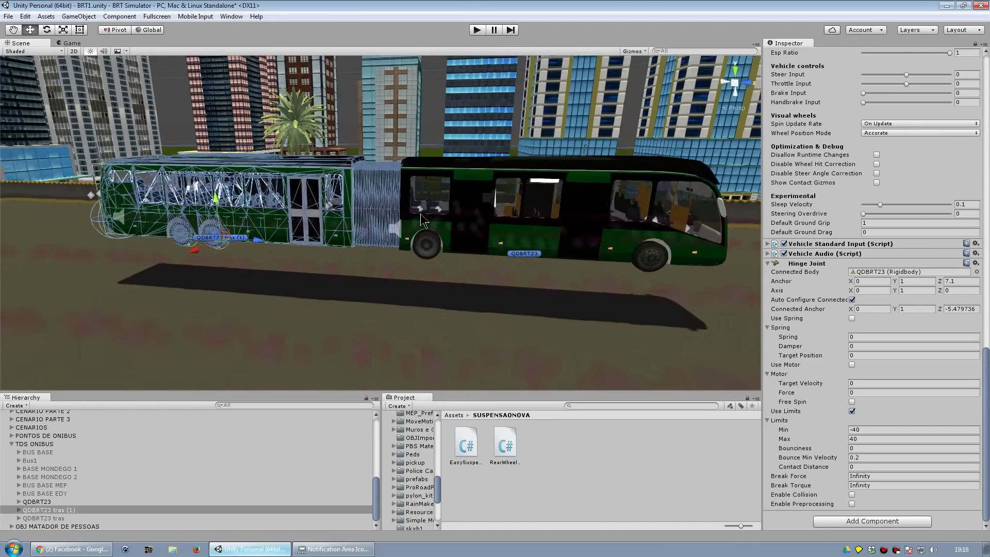
{"action": "scroll", "coordinate": [433, 232], "scroll_direction": "down", "scroll_amount": 2}
{"action": "scroll", "coordinate": [443, 247], "scroll_direction": "down", "scroll_amount": 1}
{"action": "scroll", "coordinate": [454, 260], "scroll_direction": "down", "scroll_amount": 1}
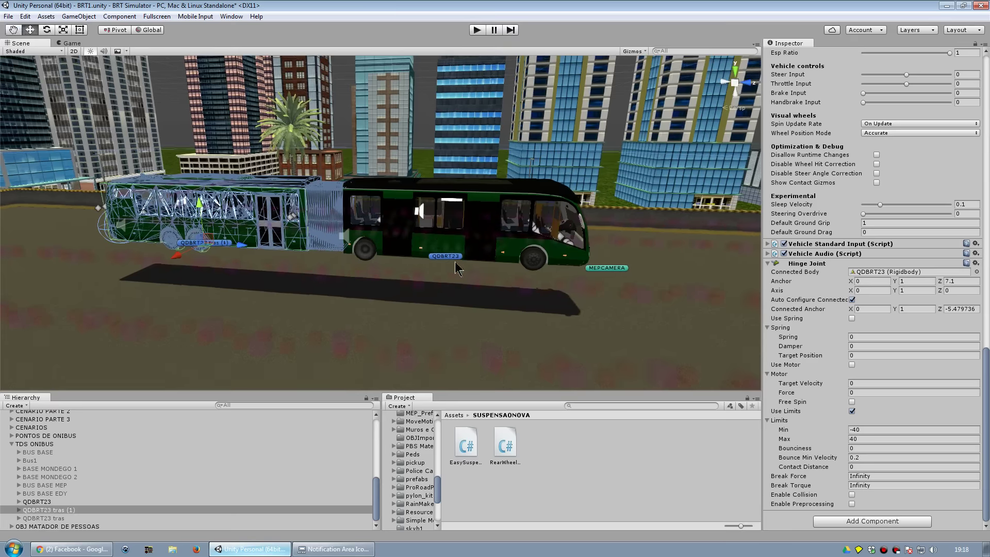
{"action": "left_click", "coordinate": [456, 263]}
{"action": "scroll", "coordinate": [886, 295], "scroll_direction": "up", "scroll_amount": 3}
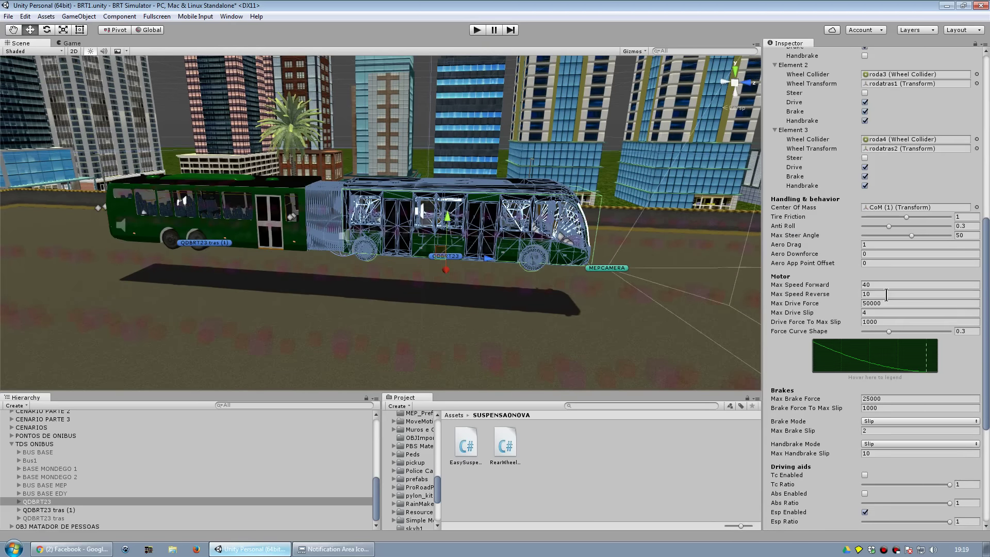
{"action": "scroll", "coordinate": [886, 295], "scroll_direction": "up", "scroll_amount": 5}
{"action": "left_click", "coordinate": [874, 192]}
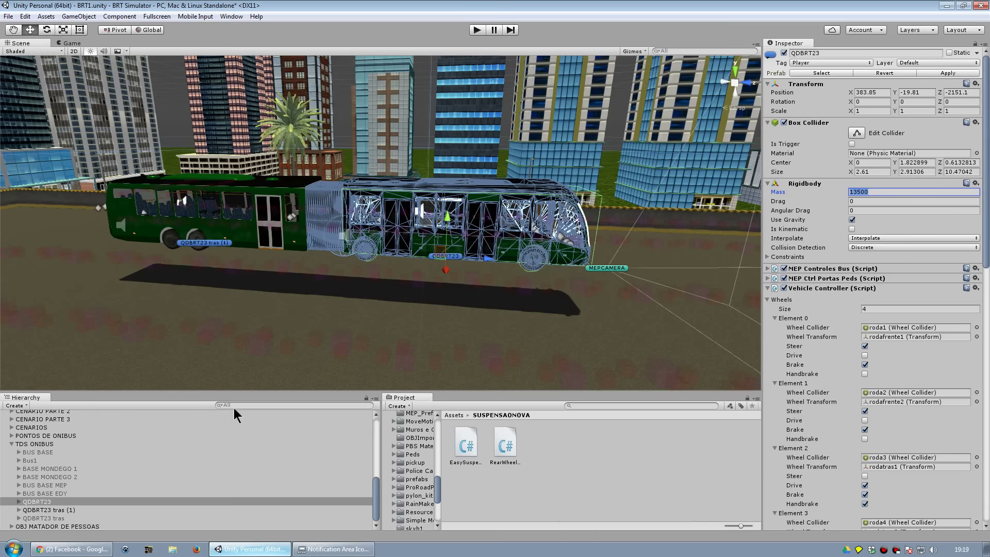
{"action": "left_click", "coordinate": [58, 510]}
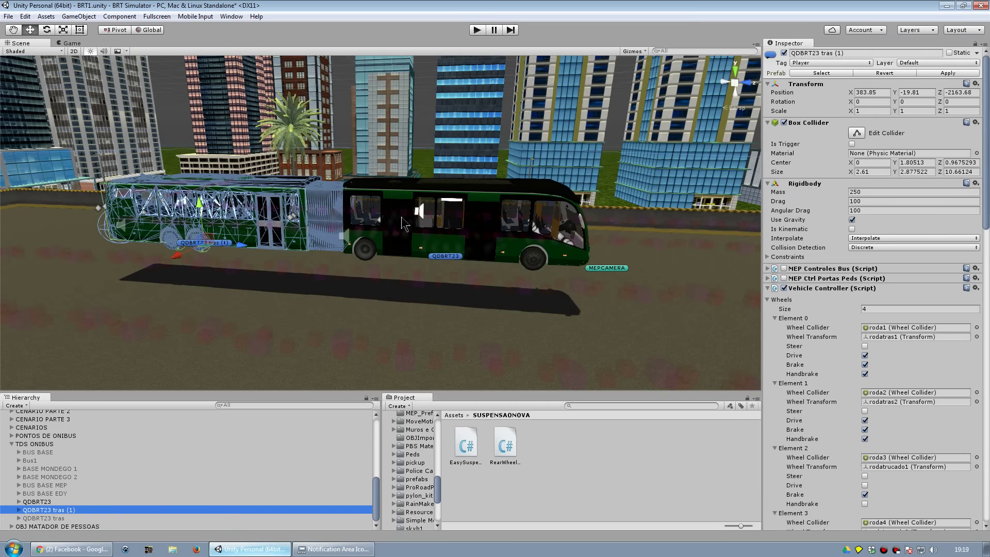
{"action": "left_click", "coordinate": [868, 201]}
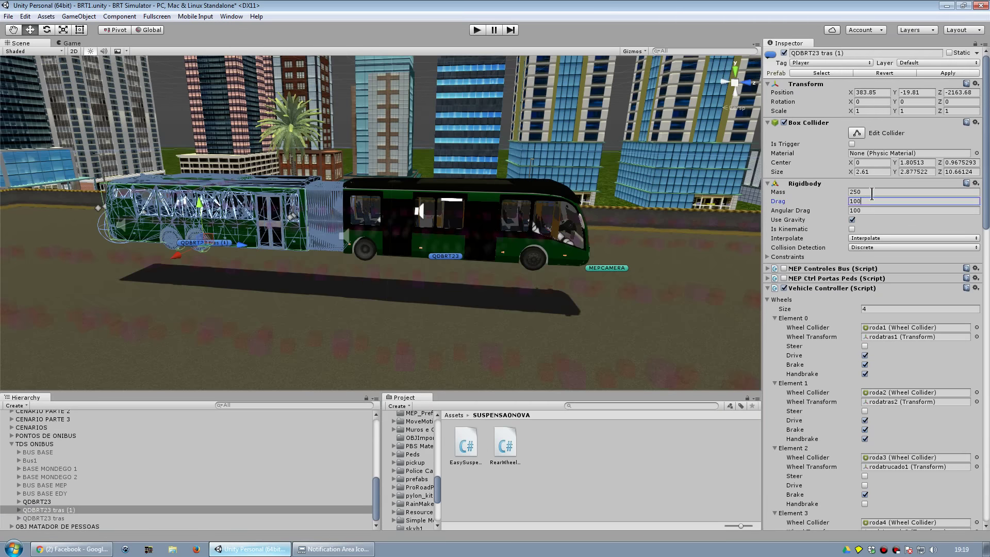
{"action": "left_click", "coordinate": [871, 192]}
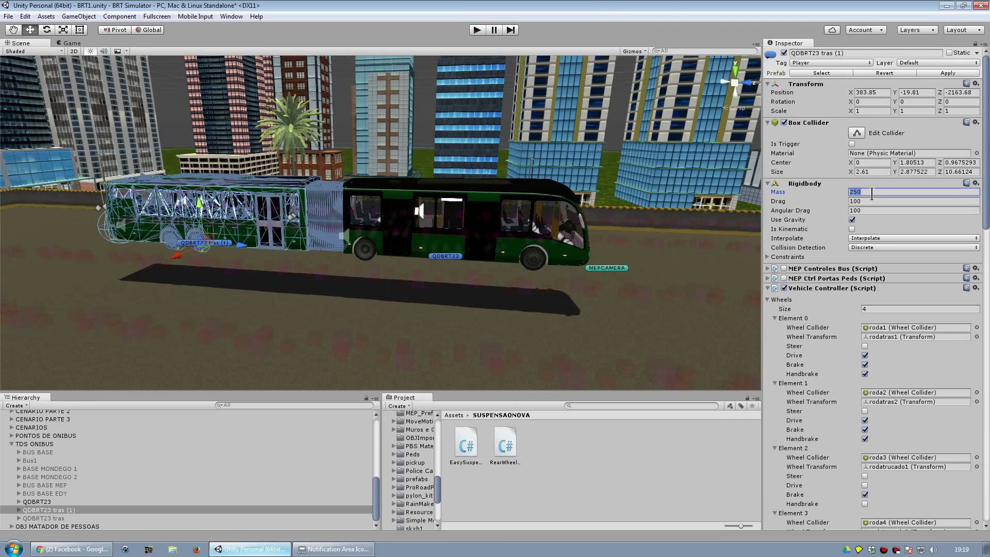
{"action": "left_click", "coordinate": [45, 502]}
{"action": "left_click", "coordinate": [869, 191]}
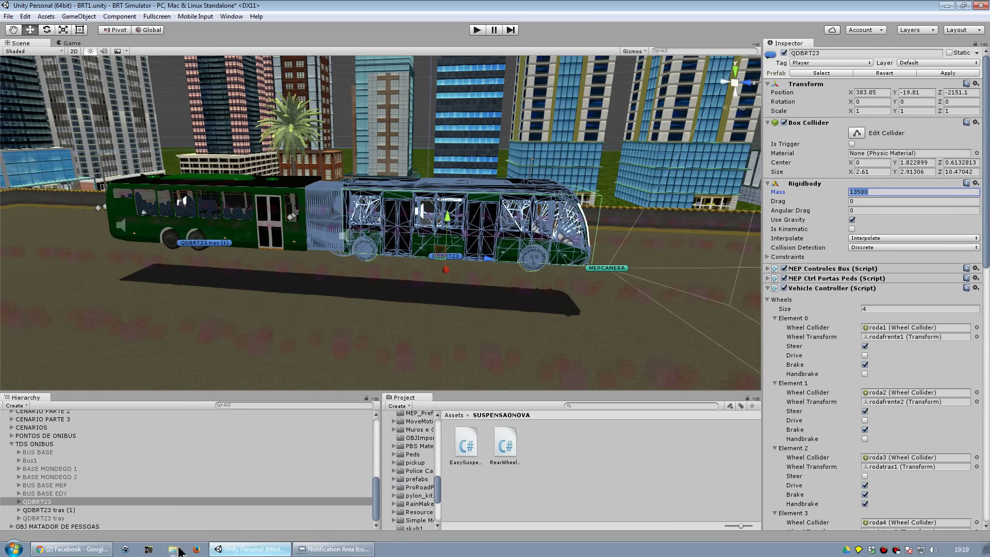
{"action": "left_click", "coordinate": [58, 510]}
Check the trailer's mass 250 and drag 100, then fold away Vehicle Controller and Hinge Joint.
{"action": "left_click", "coordinate": [872, 192]}
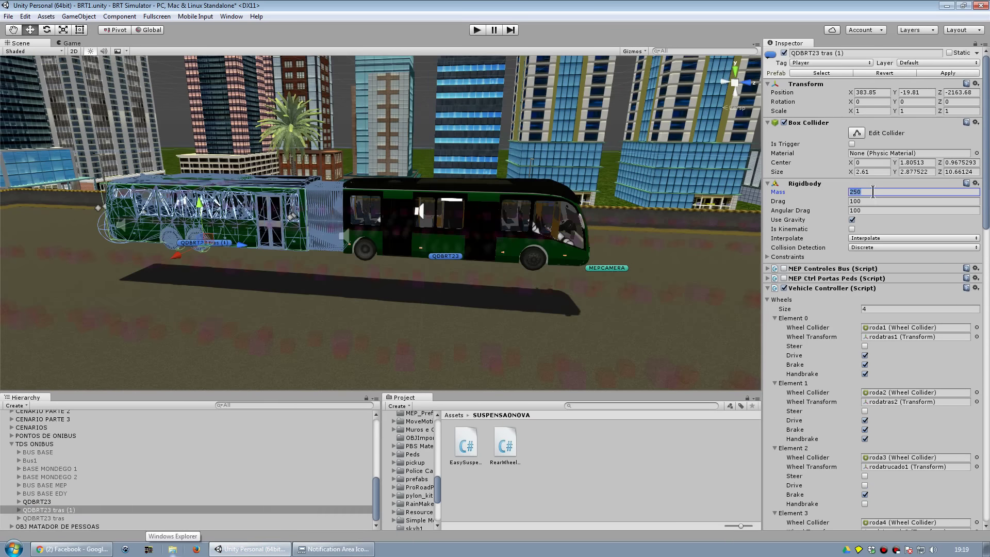
{"action": "left_click", "coordinate": [870, 202]}
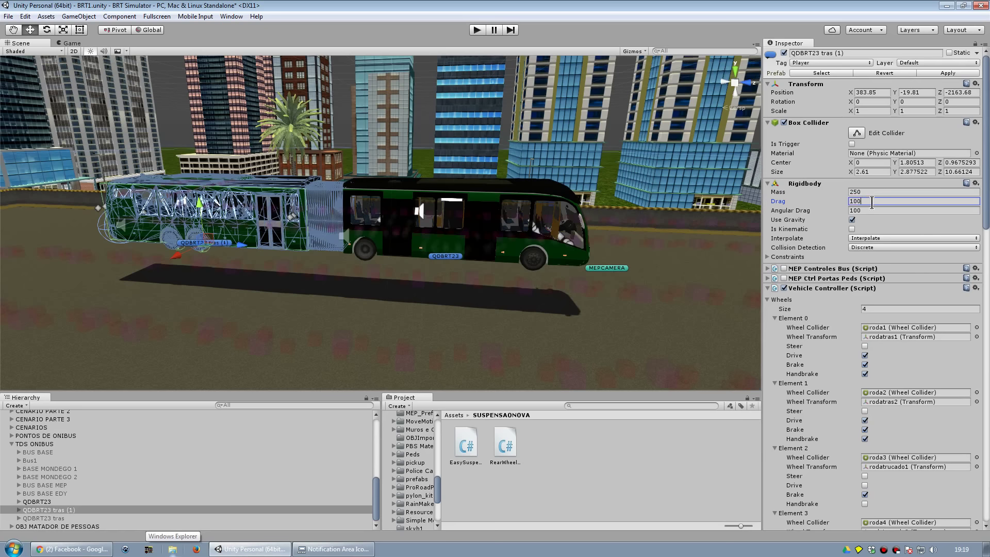
{"action": "left_click", "coordinate": [769, 289]}
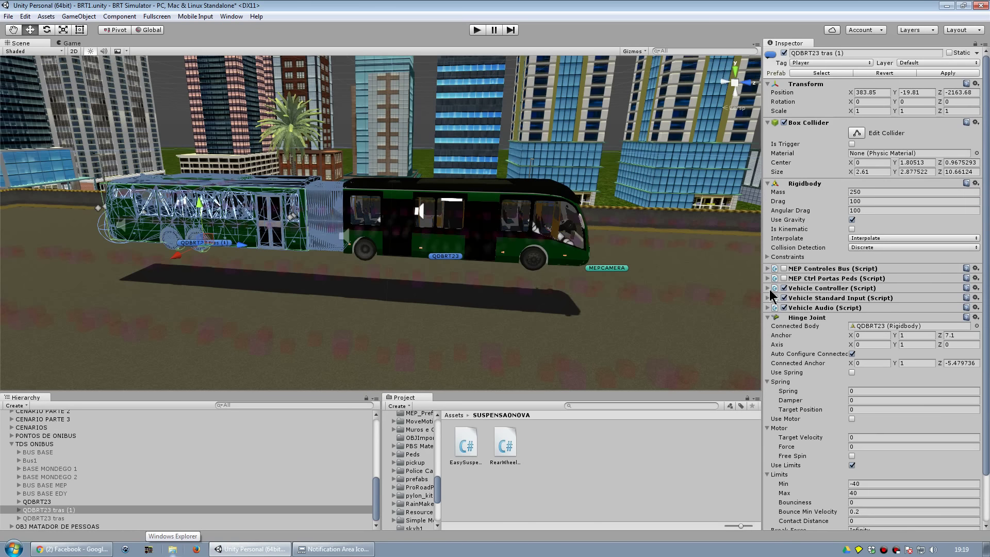
{"action": "left_click", "coordinate": [768, 317]}
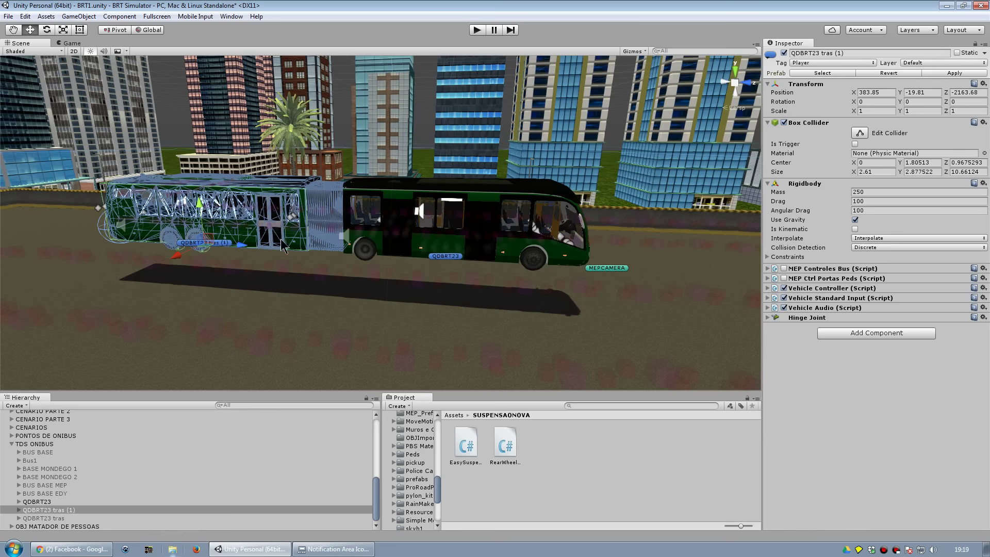
Select the front bus section QDBRT23 in the Scene view and zoom in on it.
{"action": "middle_click_drag", "start_coordinate": [307, 256], "coordinate": [306, 255]}
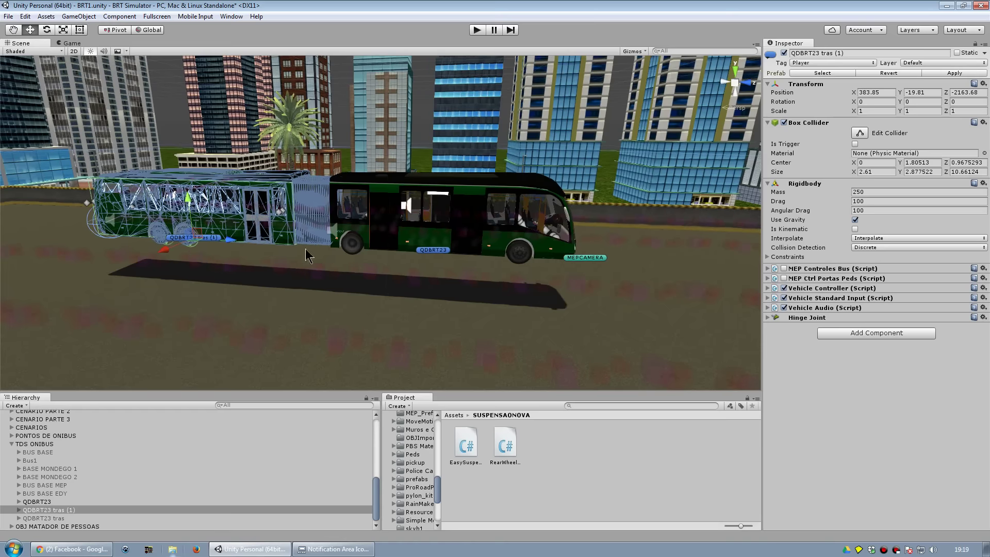
{"action": "left_click", "coordinate": [441, 251]}
{"action": "scroll", "coordinate": [377, 259], "scroll_direction": "up", "scroll_amount": 5}
{"action": "mouse_move", "coordinate": [382, 266]}
{"action": "middle_mouse_down"}
{"action": "mouse_move", "coordinate": [310, 210]}
{"action": "mouse_move", "coordinate": [574, 270]}
{"action": "mouse_move", "coordinate": [736, 278]}
{"action": "middle_mouse_up"}
{"action": "scroll", "coordinate": [307, 350], "scroll_direction": "down", "scroll_amount": 1}
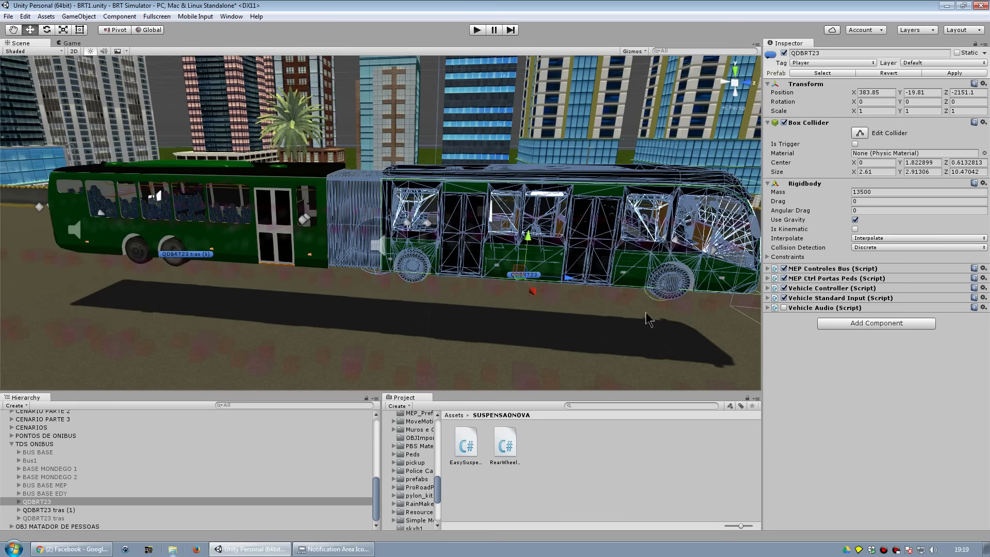
Select QDBRT23 tras (1), review its Vehicle Controller wheel elements, and frame it with F.
{"action": "left_click", "coordinate": [62, 510]}
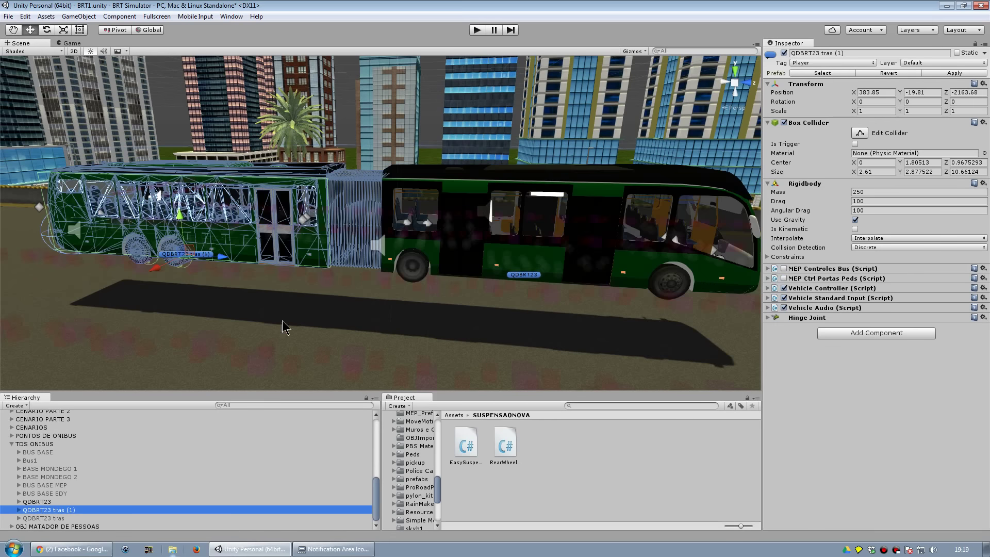
{"action": "left_click", "coordinate": [802, 288]}
{"action": "scroll", "coordinate": [835, 309], "scroll_direction": "down", "scroll_amount": 5}
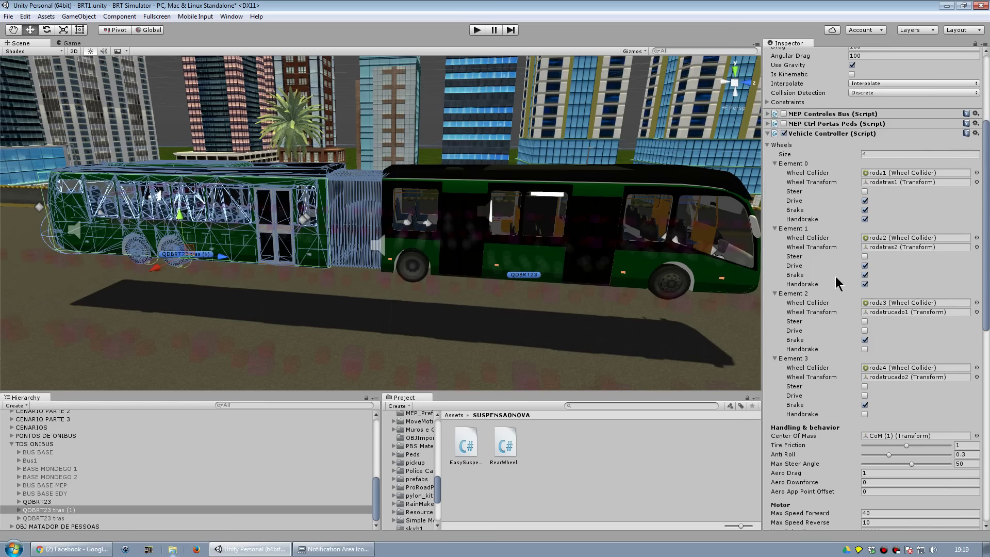
{"action": "left_click", "coordinate": [865, 218]}
{"action": "key", "text": "f"}
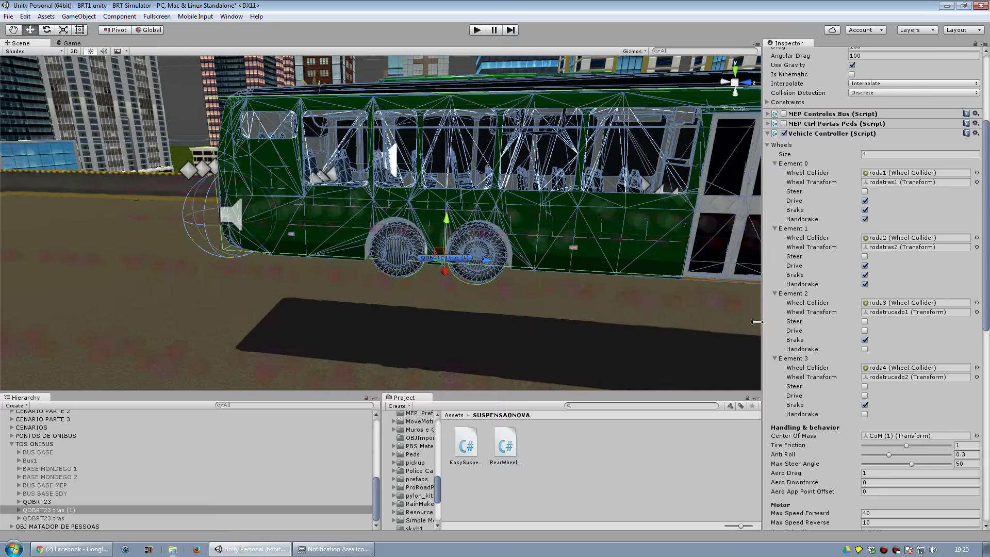
Look over both bus sections, fold the Vehicle Controller, and enter Play mode.
{"action": "mouse_move", "coordinate": [650, 278]}
{"action": "middle_mouse_down"}
{"action": "mouse_move", "coordinate": [359, 255]}
{"action": "mouse_move", "coordinate": [132, 253]}
{"action": "middle_mouse_up"}
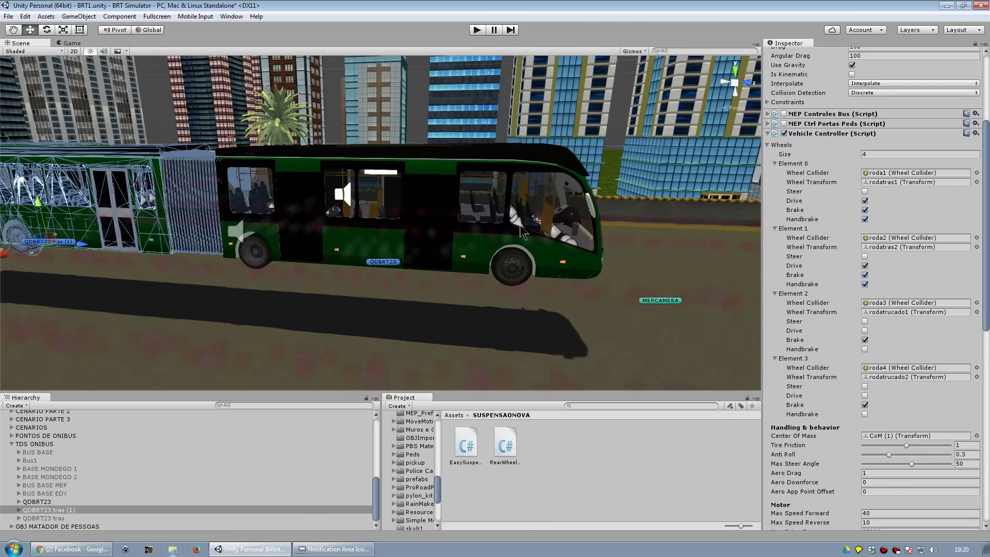
{"action": "middle_click_drag", "start_coordinate": [521, 276], "coordinate": [668, 299]}
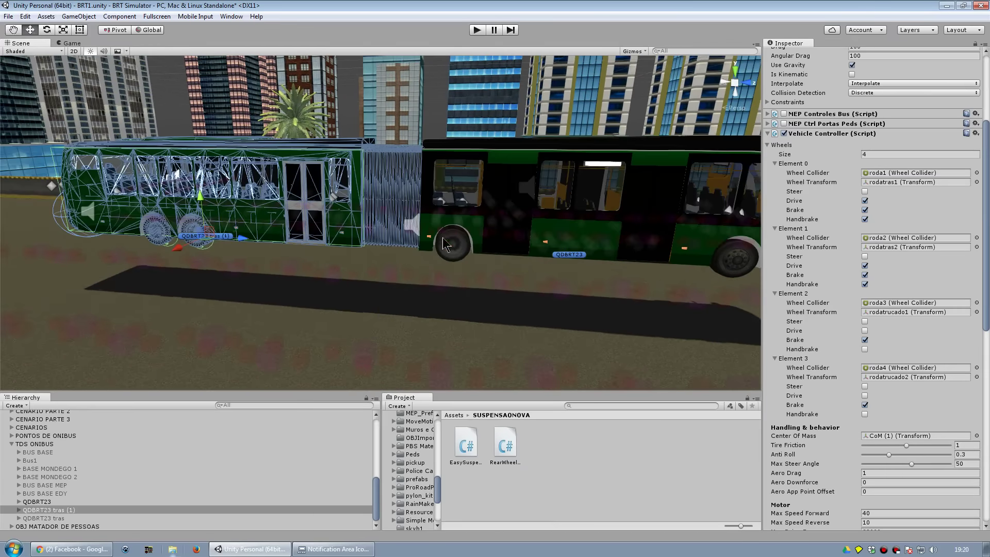
{"action": "scroll", "coordinate": [919, 332], "scroll_direction": "down", "scroll_amount": 10}
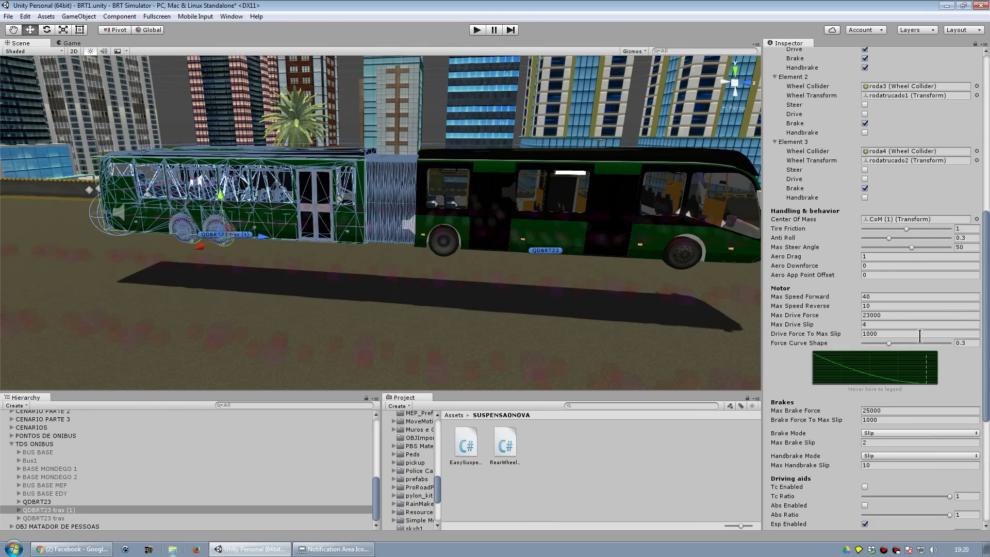
{"action": "scroll", "coordinate": [919, 335], "scroll_direction": "down", "scroll_amount": 4}
{"action": "scroll", "coordinate": [919, 336], "scroll_direction": "down", "scroll_amount": 3}
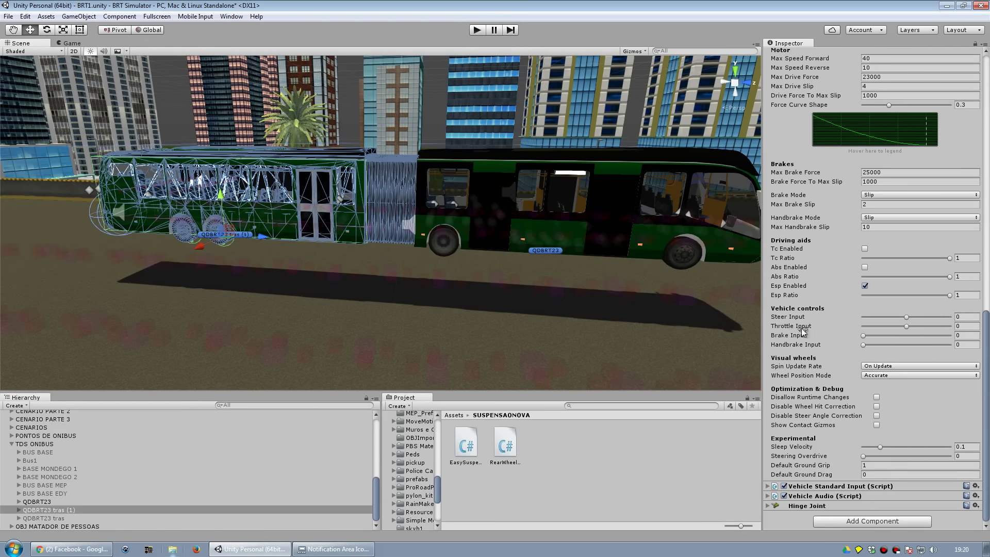
{"action": "scroll", "coordinate": [907, 350], "scroll_direction": "up", "scroll_amount": 5}
{"action": "scroll", "coordinate": [780, 352], "scroll_direction": "up", "scroll_amount": 8}
{"action": "scroll", "coordinate": [781, 351], "scroll_direction": "up", "scroll_amount": 5}
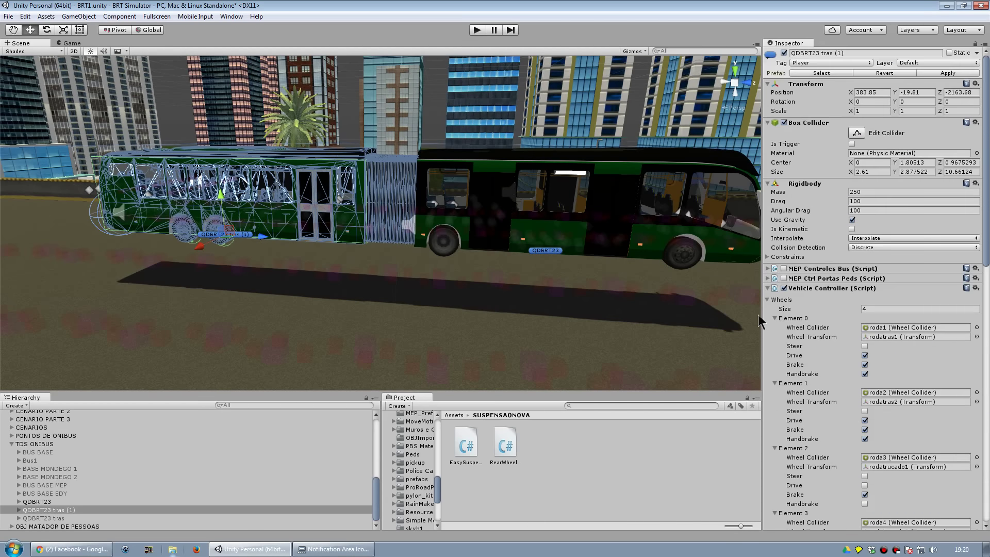
{"action": "left_click", "coordinate": [768, 288]}
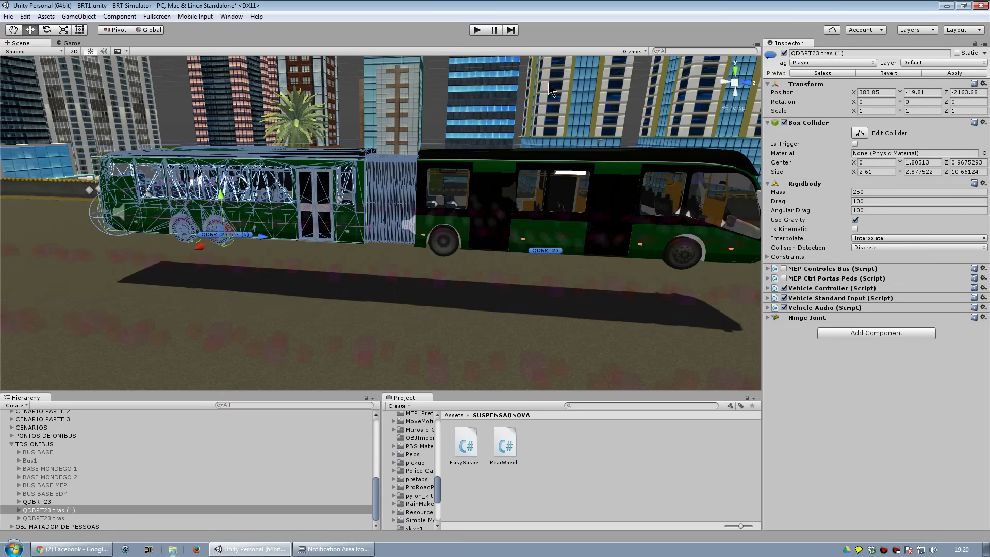
{"action": "left_click", "coordinate": [476, 30]}
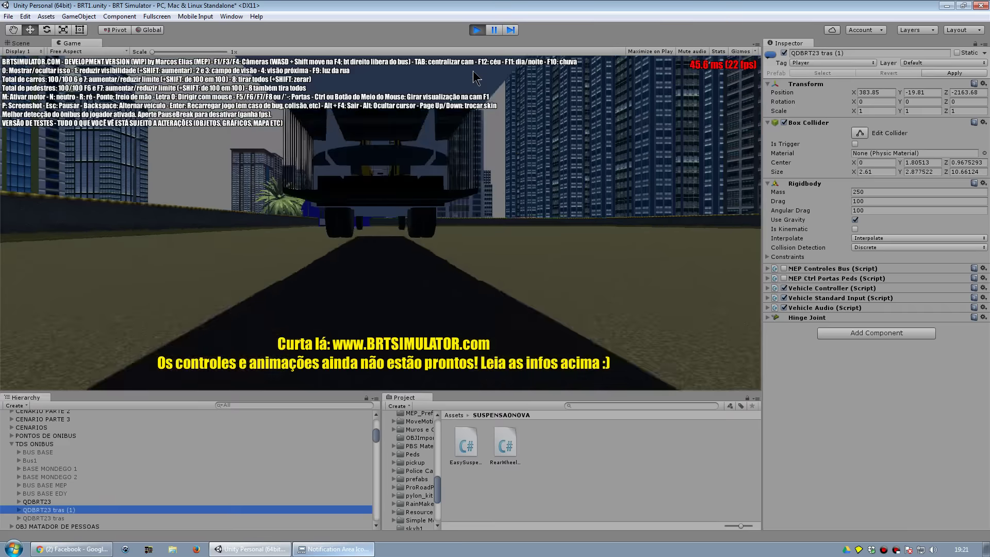
While driving, expand the trailer's Hinge Joint and tick Auto Configure Connected Anchor.
{"action": "left_click", "coordinate": [167, 377]}
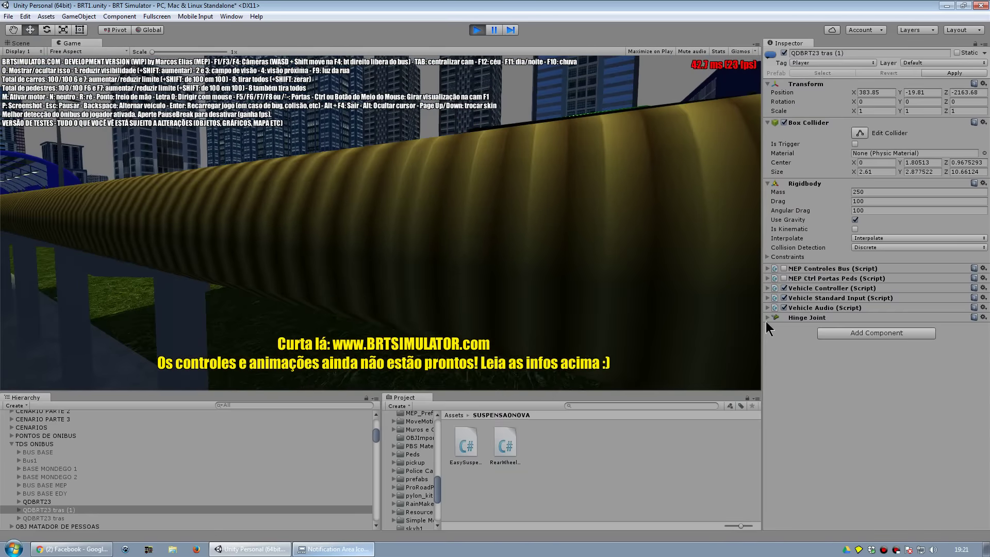
{"action": "left_click", "coordinate": [767, 318]}
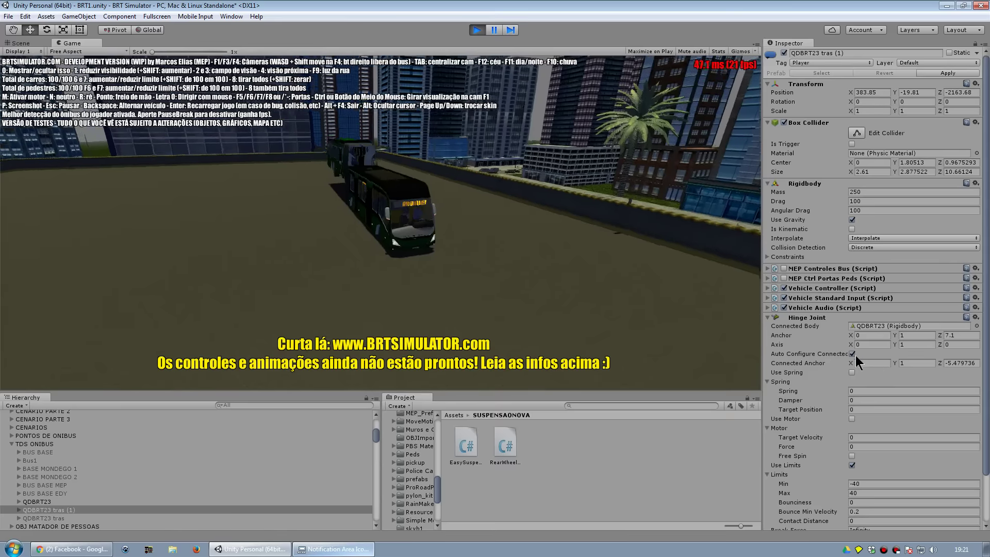
{"action": "left_click", "coordinate": [851, 354]}
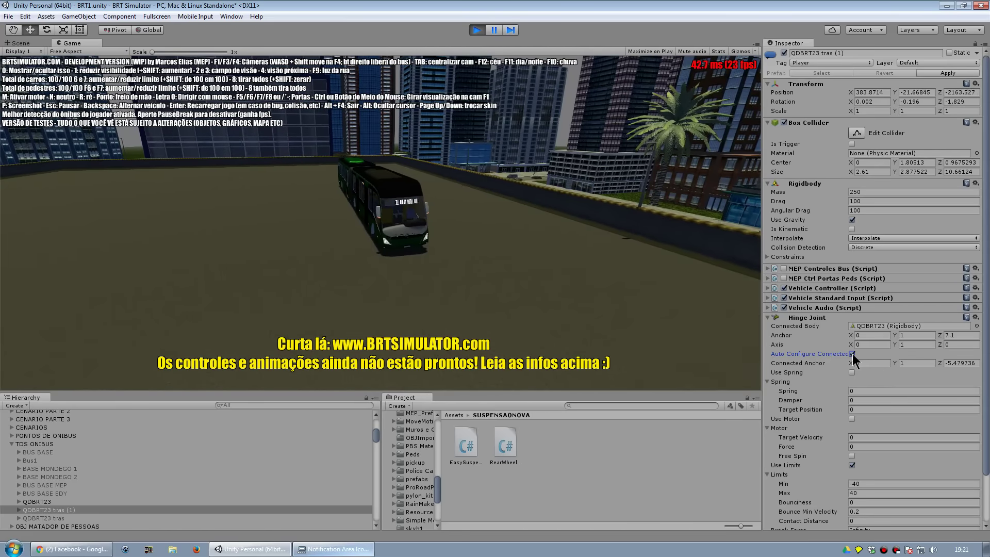
{"action": "left_click", "coordinate": [402, 246]}
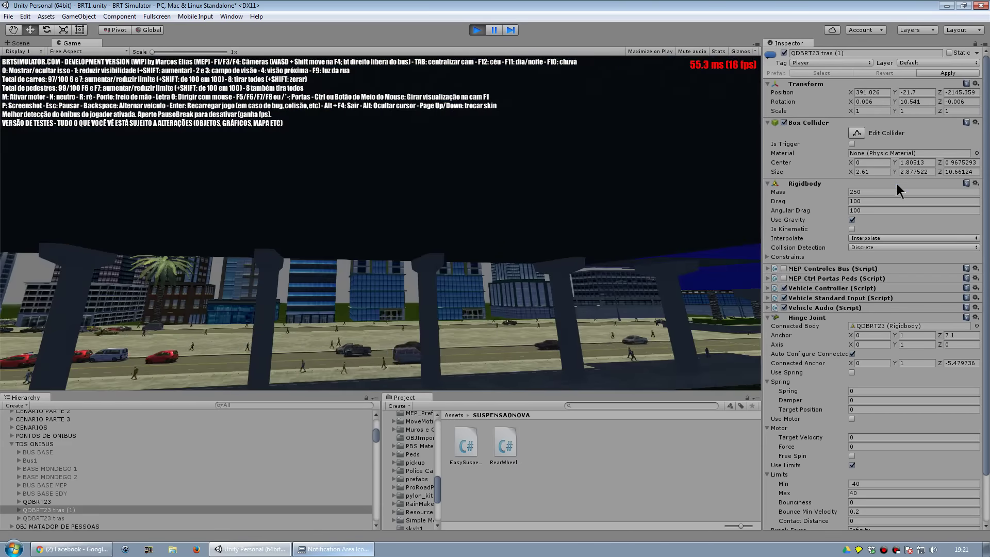
Set the trailer Rigidbody's drag and angular drag to 1000.
{"action": "left_click", "coordinate": [899, 191]}
{"action": "type", "text": "1000"}
{"action": "key", "text": "Return"}
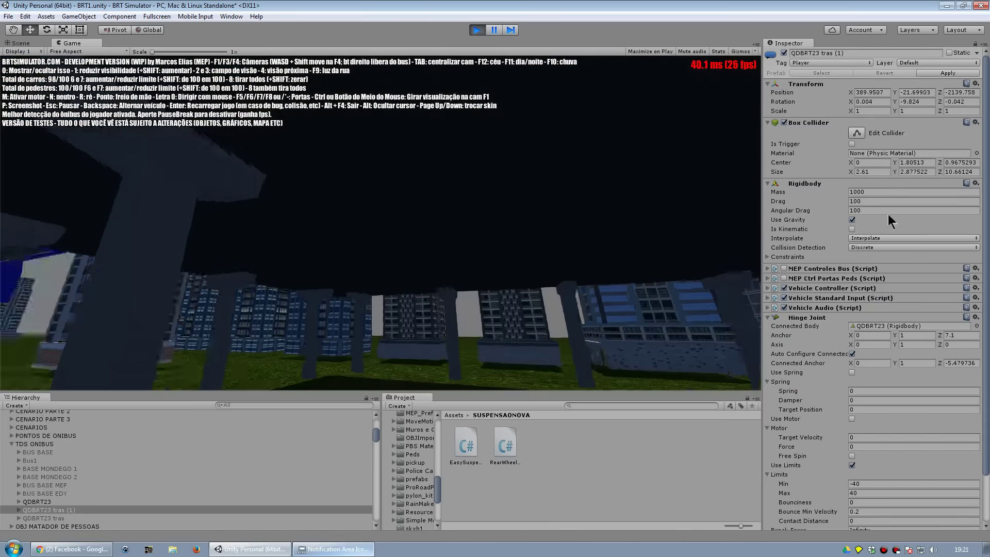
{"action": "left_click", "coordinate": [886, 202]}
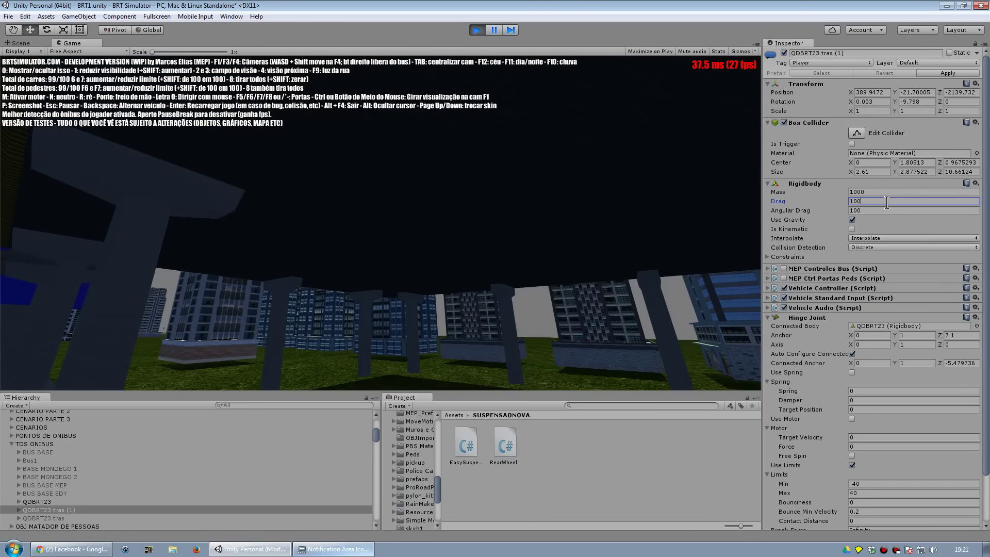
{"action": "left_click", "coordinate": [904, 210]}
{"action": "key", "text": "Return"}
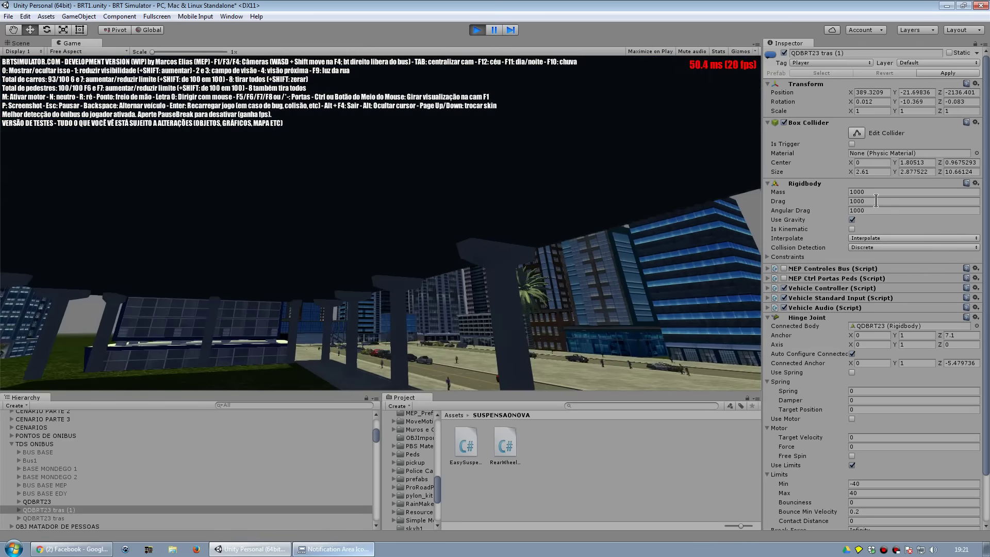
Change the trailer's Rigidbody mass to 500, then to 250.
{"action": "left_click", "coordinate": [876, 193]}
{"action": "type", "text": "500"}
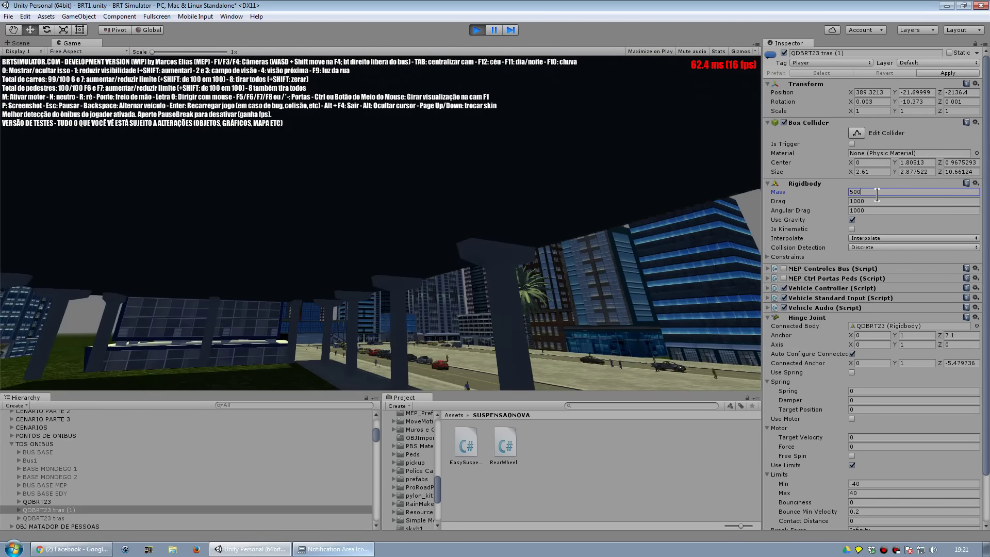
{"action": "key", "text": "Return"}
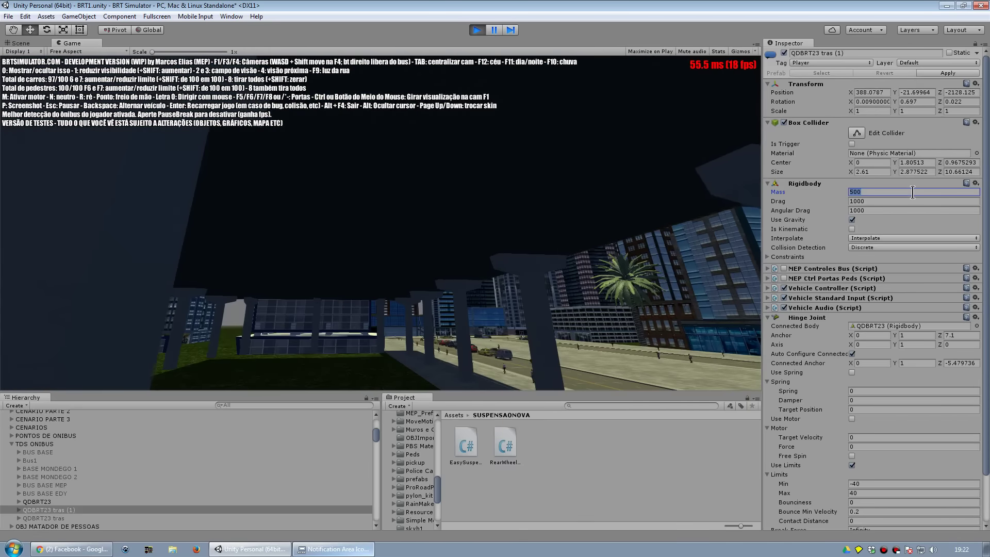
{"action": "double_click", "coordinate": [912, 192]}
{"action": "type", "text": "250"}
{"action": "key", "text": "Return"}
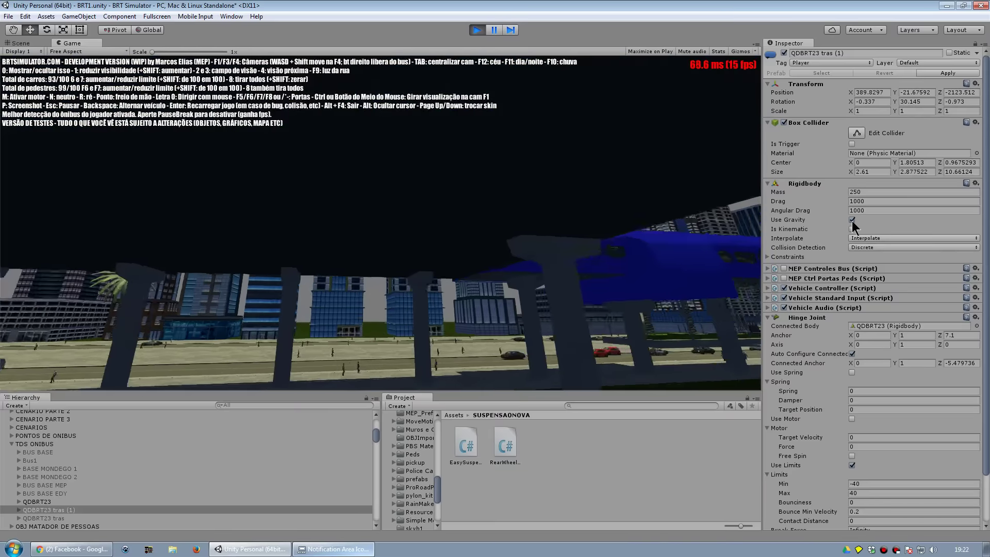
{"action": "left_click", "coordinate": [852, 220]}
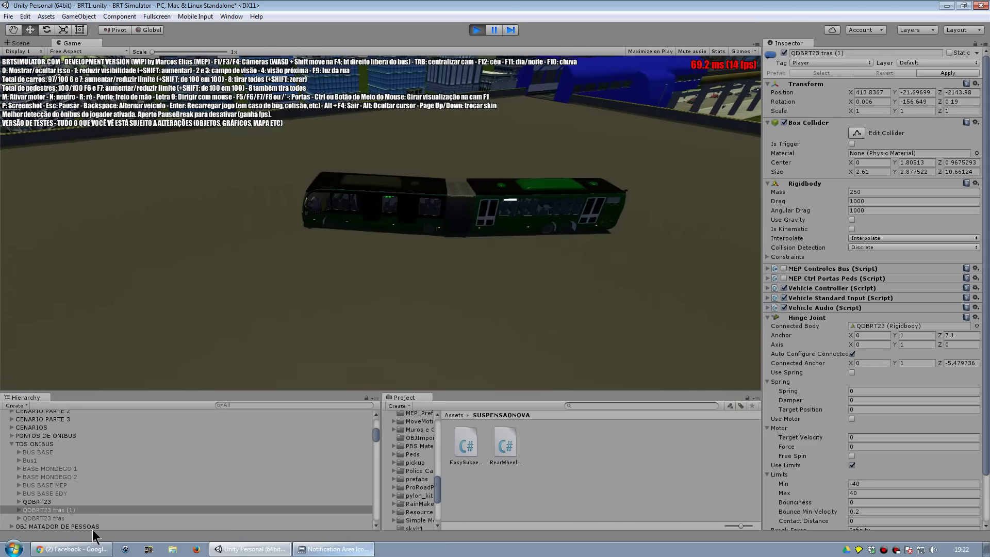
{"action": "scroll", "coordinate": [2, 503], "scroll_direction": "down", "scroll_amount": 5}
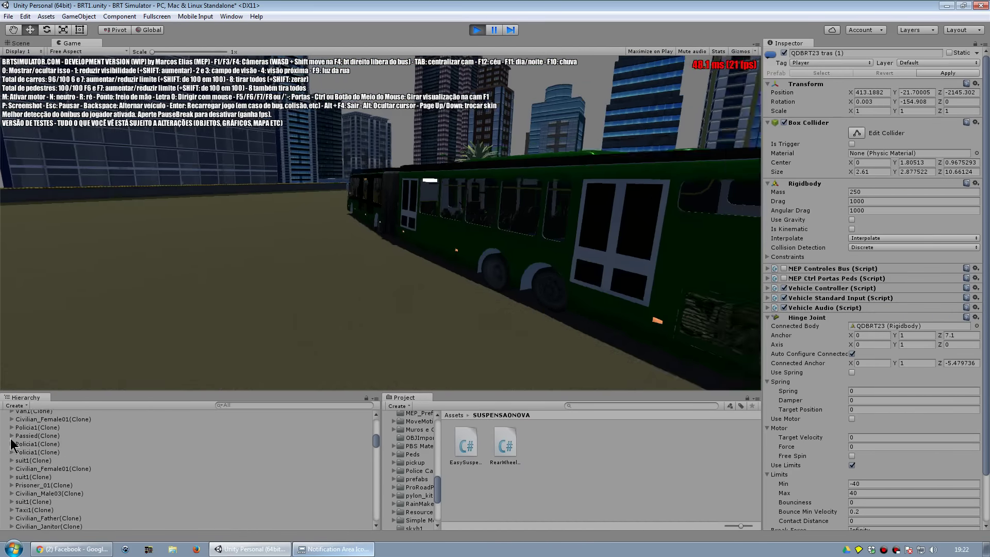
{"action": "scroll", "coordinate": [72, 489], "scroll_direction": "up", "scroll_amount": 4}
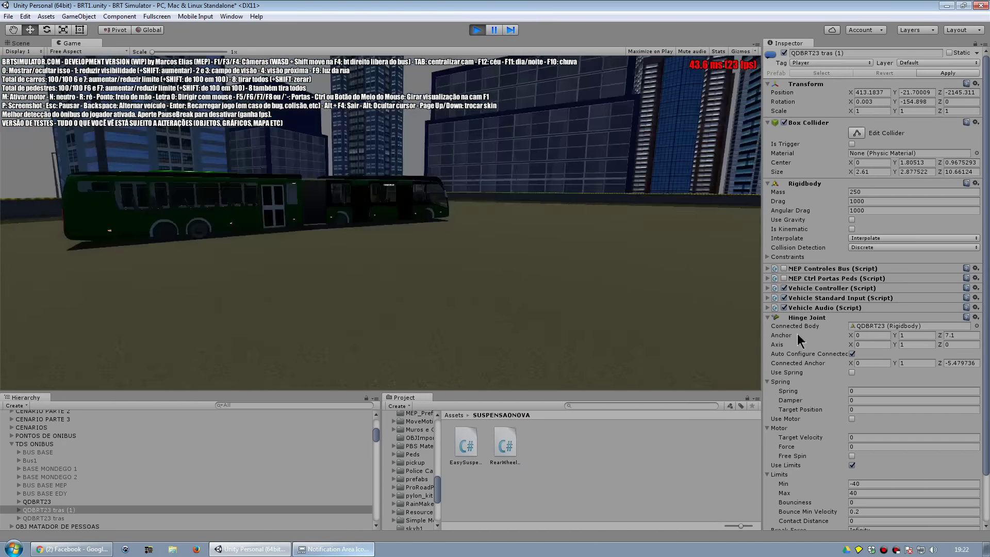
{"action": "left_click", "coordinate": [852, 220]}
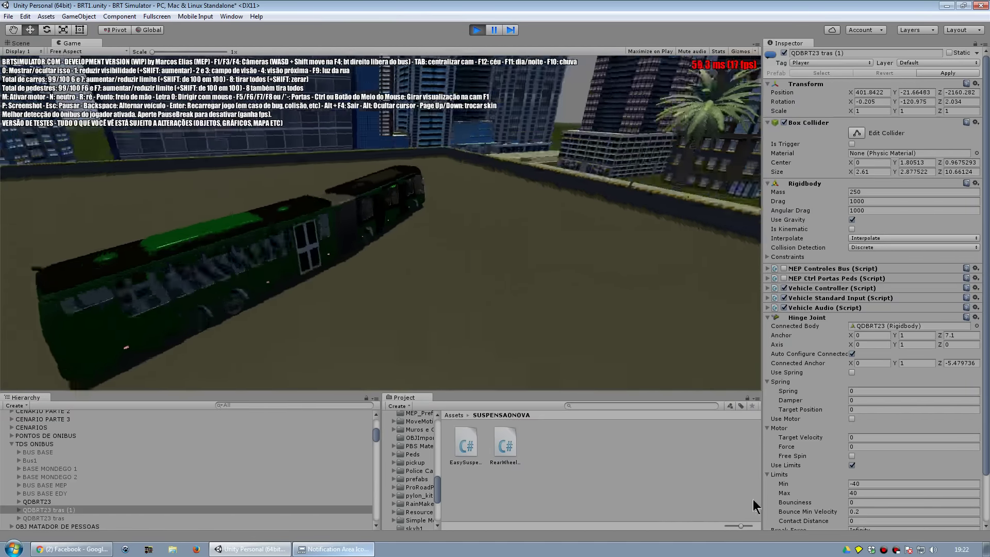
{"action": "scroll", "coordinate": [780, 441], "scroll_direction": "down", "scroll_amount": 3}
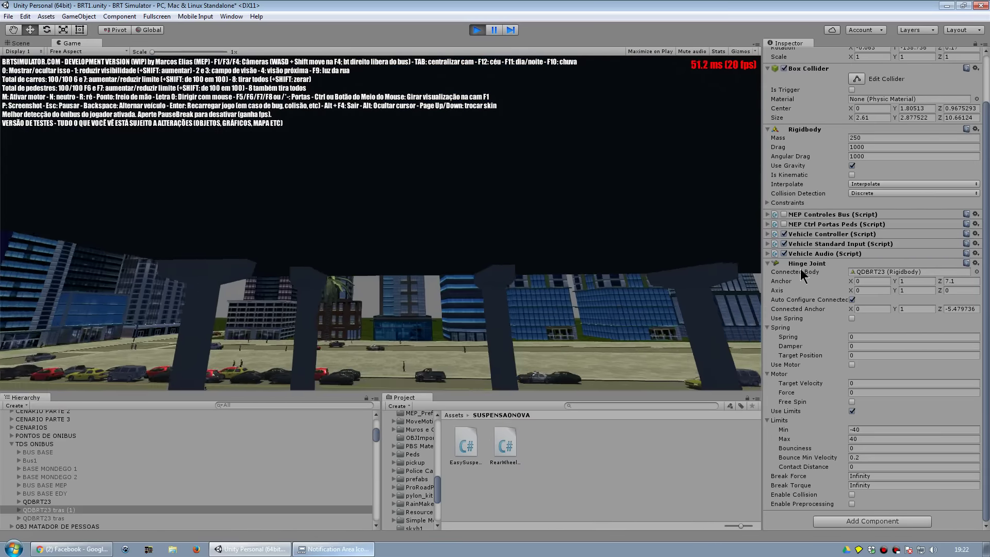
{"action": "left_click", "coordinate": [814, 264]}
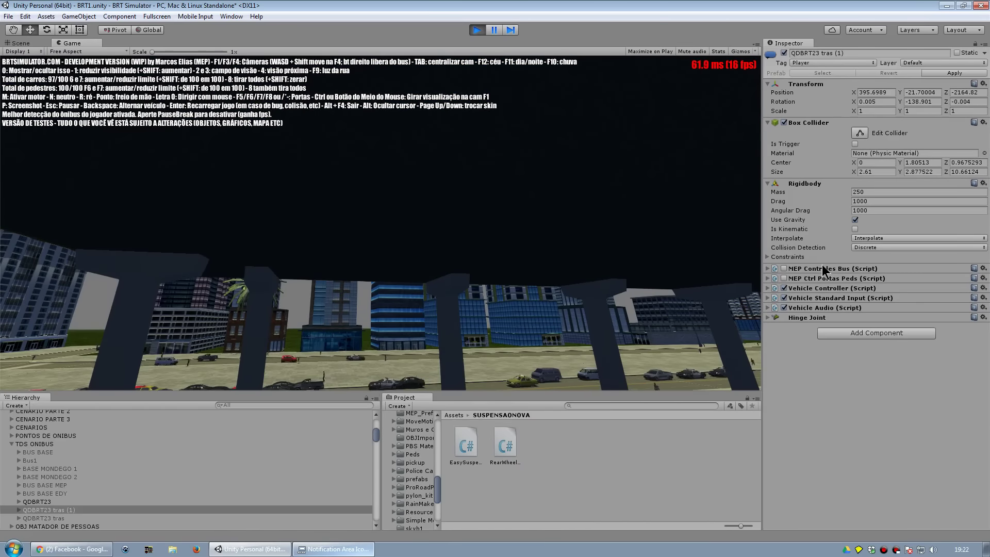
{"action": "left_click", "coordinate": [814, 317]}
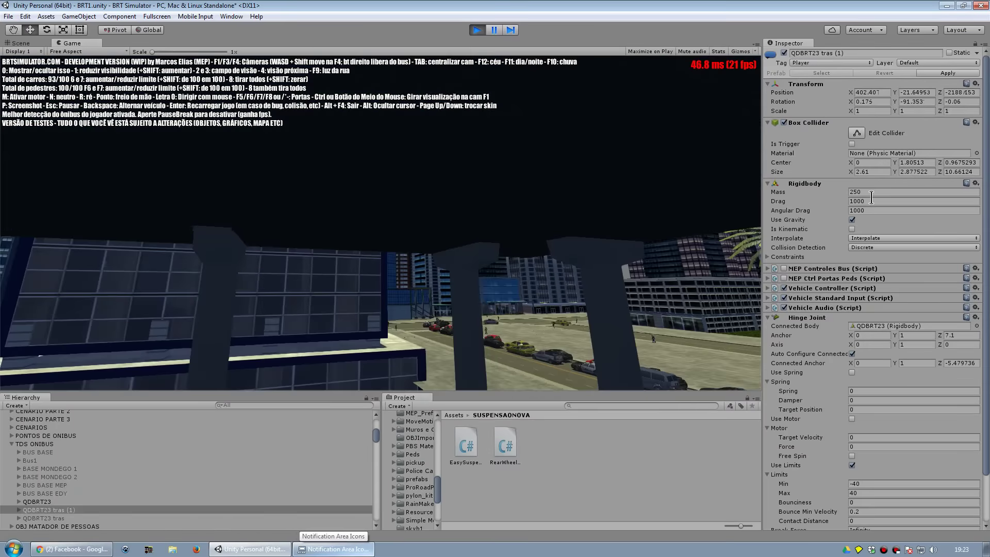
Set the trailer Rigidbody's drag and angular drag to 0.
{"action": "left_click", "coordinate": [876, 201]}
{"action": "type", "text": "0"}
{"action": "key", "text": "Tab"}
{"action": "type", "text": "0"}
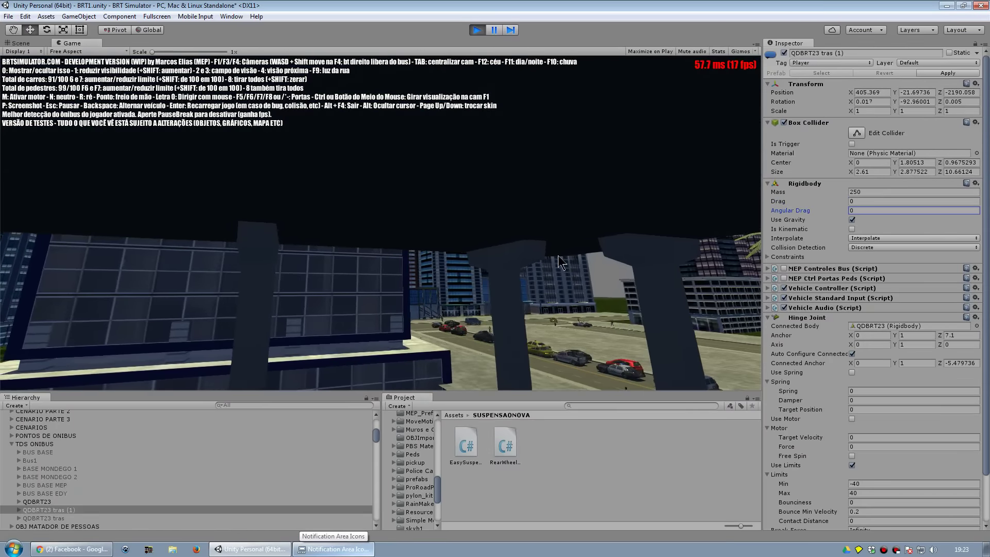
{"action": "key", "text": "Return"}
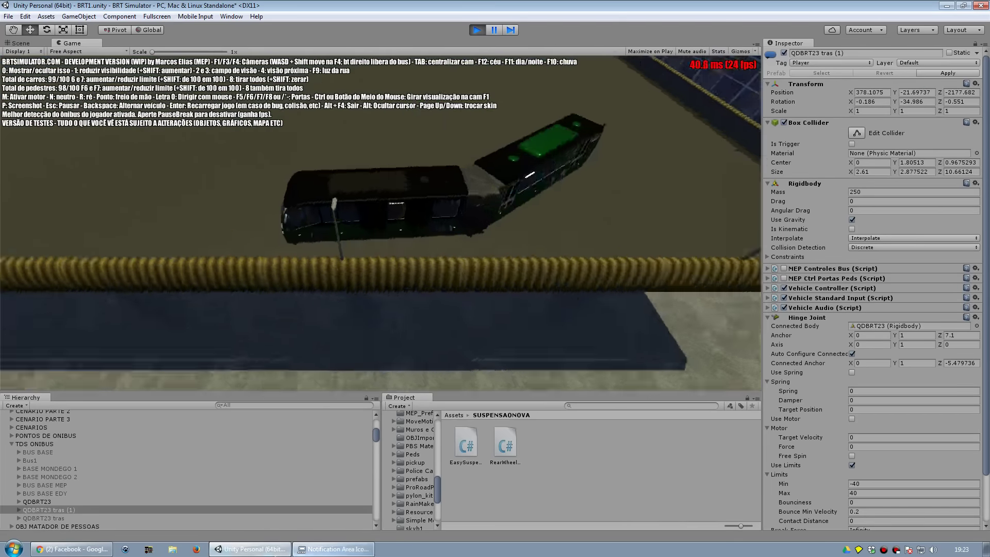
Toggle Auto Configure Connected Anchor off and back on, then stop play mode.
{"action": "scroll", "coordinate": [59, 486], "scroll_direction": "down", "scroll_amount": 10}
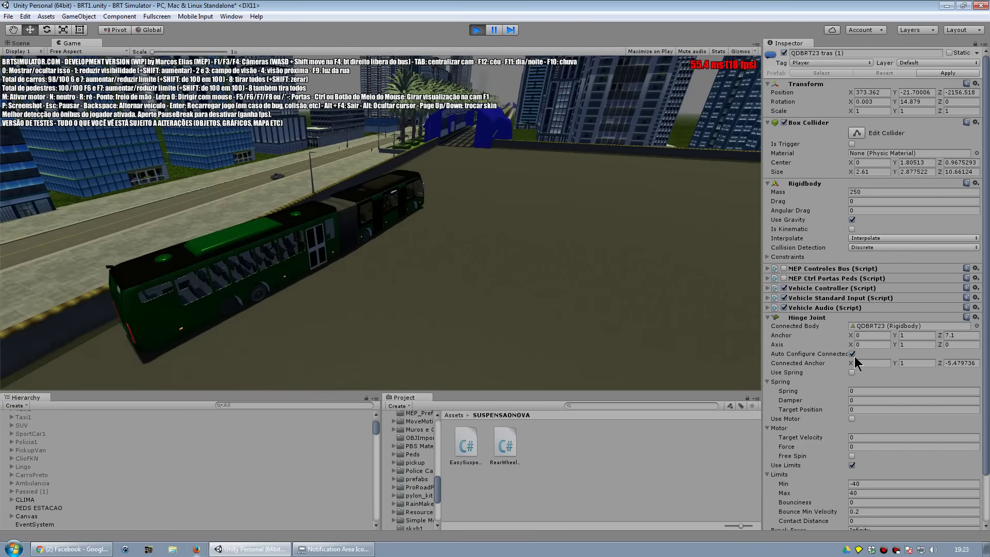
{"action": "left_click", "coordinate": [854, 354]}
{"action": "left_click", "coordinate": [851, 354]}
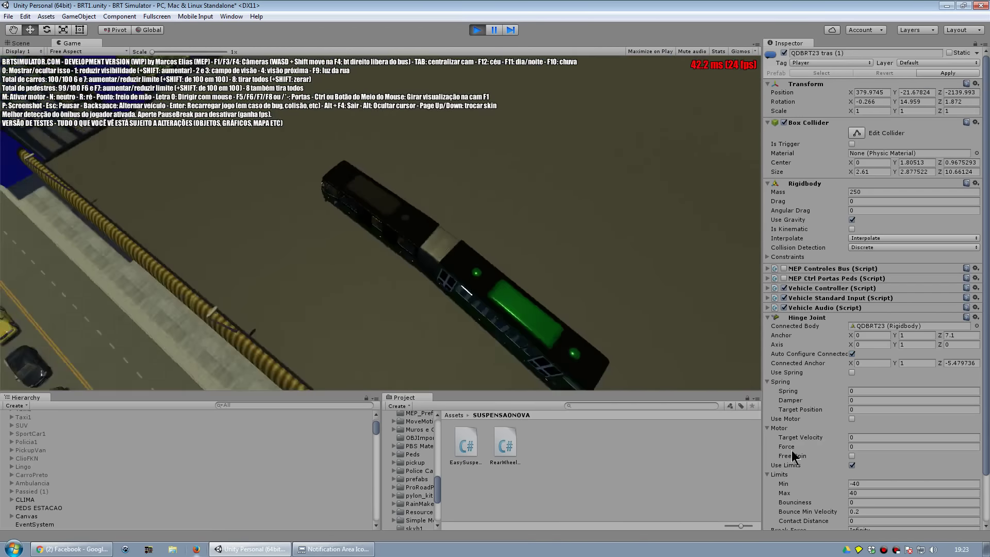
{"action": "scroll", "coordinate": [885, 465], "scroll_direction": "down", "scroll_amount": 1}
{"action": "scroll", "coordinate": [884, 465], "scroll_direction": "down", "scroll_amount": 1}
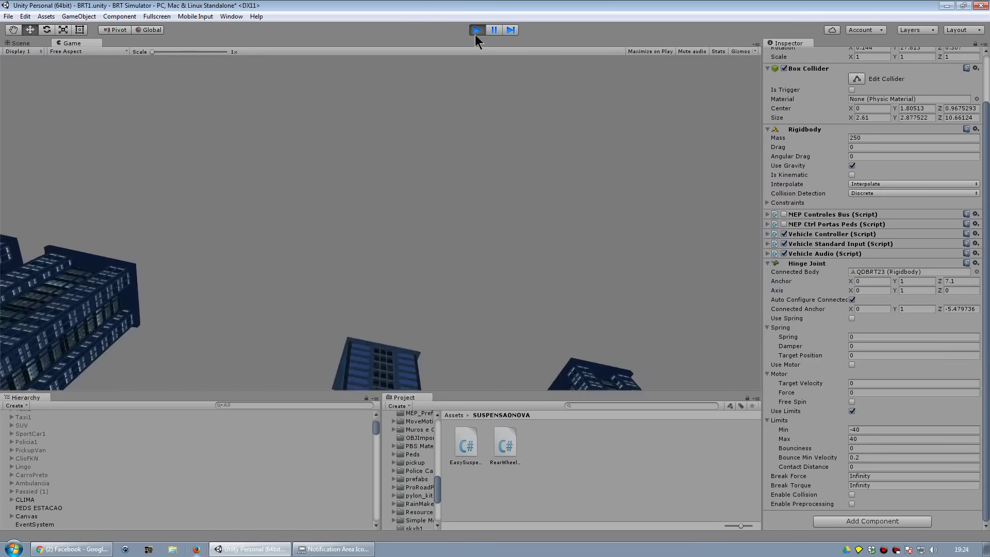
{"action": "left_click", "coordinate": [476, 34]}
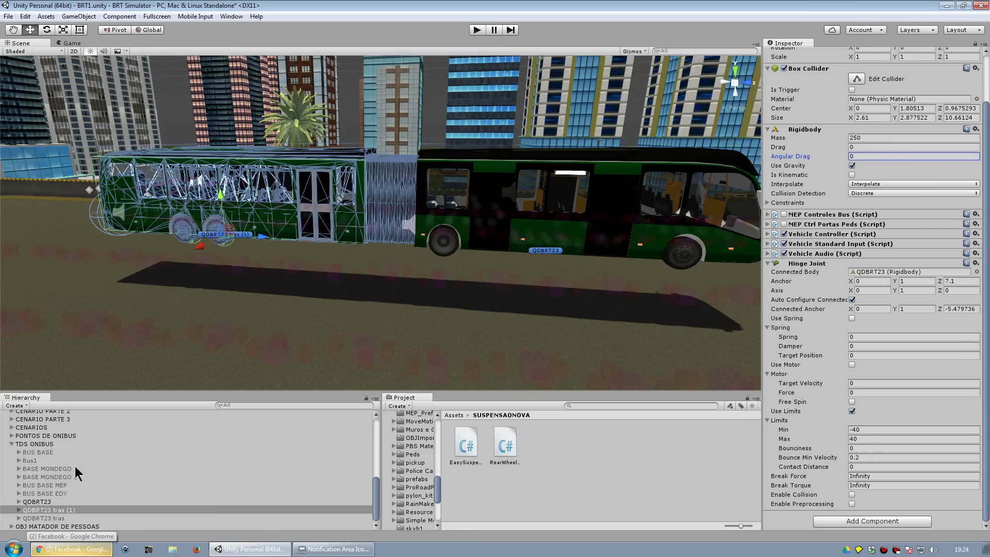
Deactivate both QDBRT23 bus sections and select BASE MONDEGO 1 and BASE MONDEGO 2.
{"action": "left_click", "coordinate": [62, 502], "text": "ctrl"}
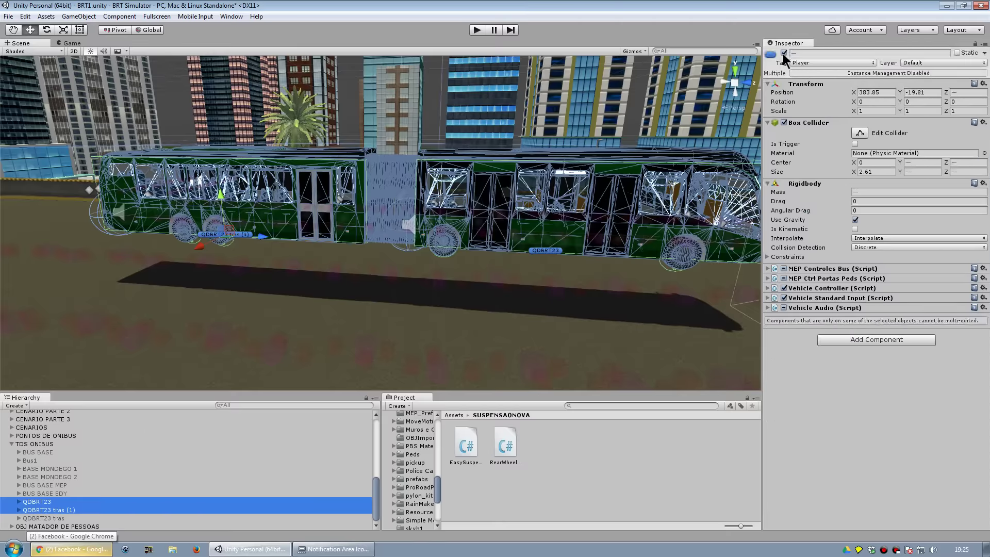
{"action": "left_click", "coordinate": [783, 53]}
{"action": "left_click", "coordinate": [53, 468]}
{"action": "left_click", "coordinate": [53, 477], "text": "shift"}
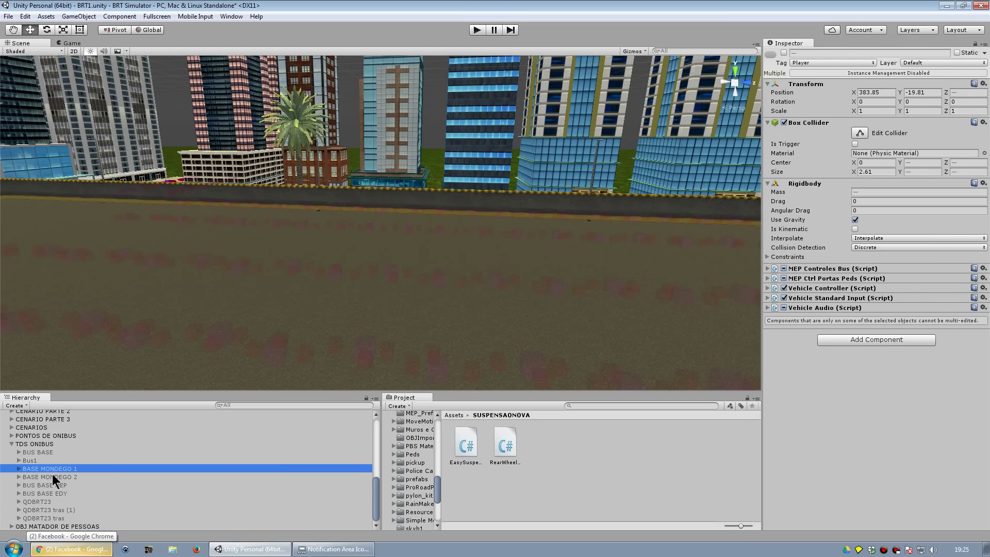
Activate the BASE MONDEGO parts and expand BASE MONDEGO 1's MEP Controles Bus script.
{"action": "left_click", "coordinate": [783, 53]}
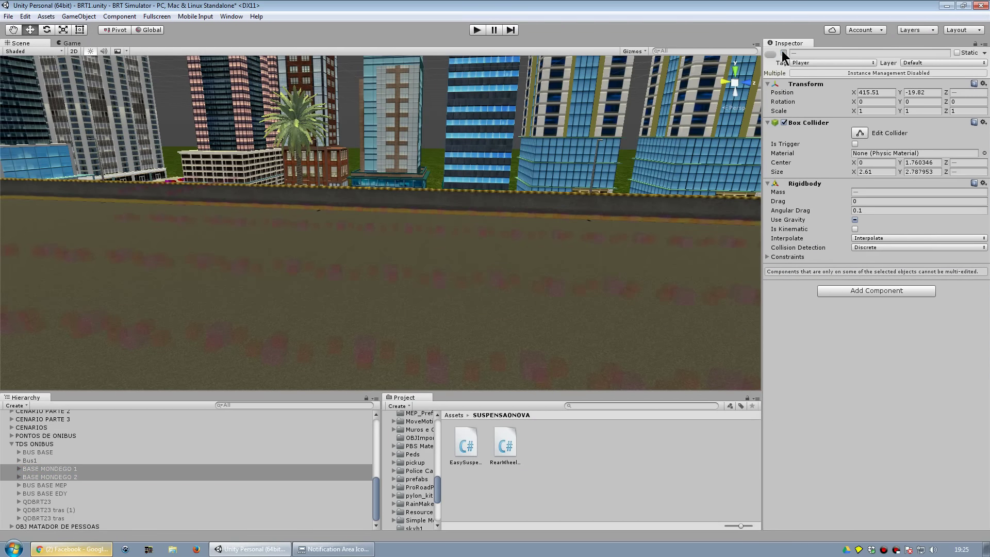
{"action": "left_click", "coordinate": [69, 470]}
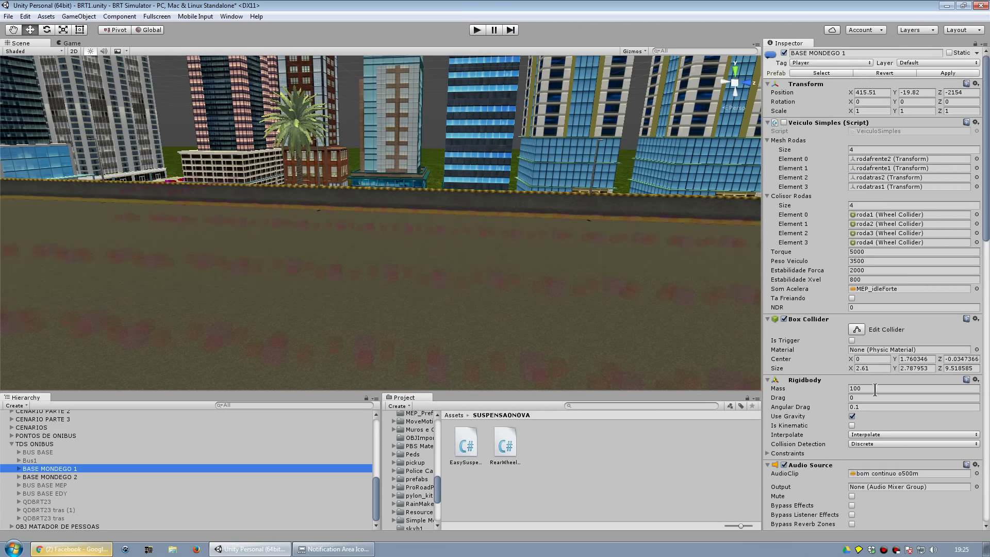
{"action": "scroll", "coordinate": [874, 394], "scroll_direction": "down", "scroll_amount": 6}
{"action": "scroll", "coordinate": [907, 373], "scroll_direction": "down", "scroll_amount": 2}
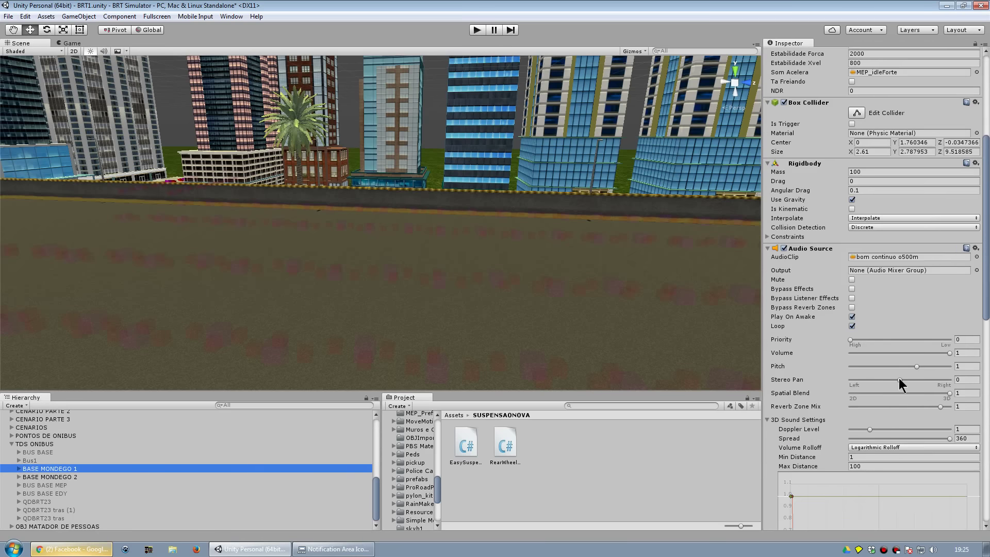
{"action": "scroll", "coordinate": [899, 378], "scroll_direction": "down", "scroll_amount": 2}
{"action": "scroll", "coordinate": [893, 378], "scroll_direction": "down", "scroll_amount": 2}
{"action": "scroll", "coordinate": [891, 386], "scroll_direction": "down", "scroll_amount": 3}
{"action": "scroll", "coordinate": [890, 395], "scroll_direction": "down", "scroll_amount": 10}
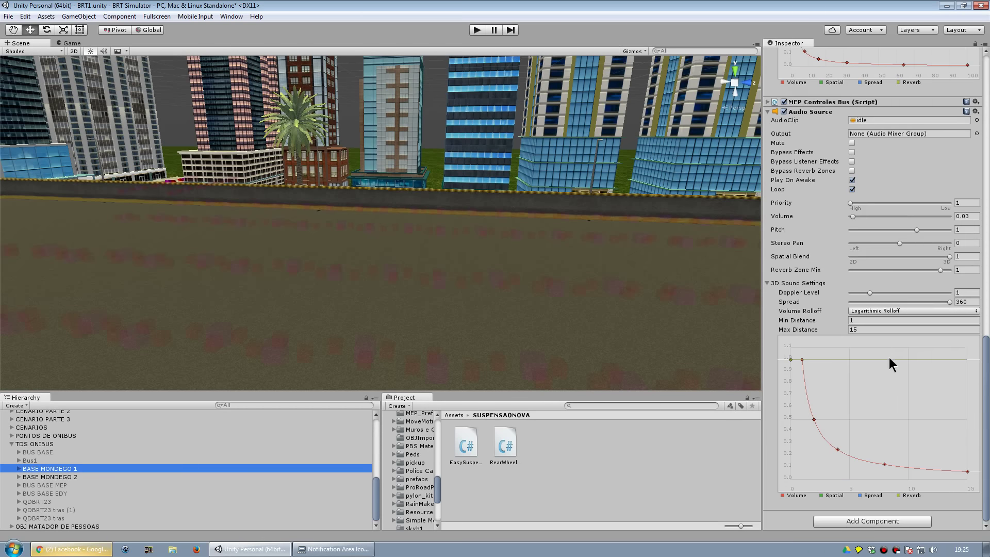
{"action": "left_click", "coordinate": [810, 103]}
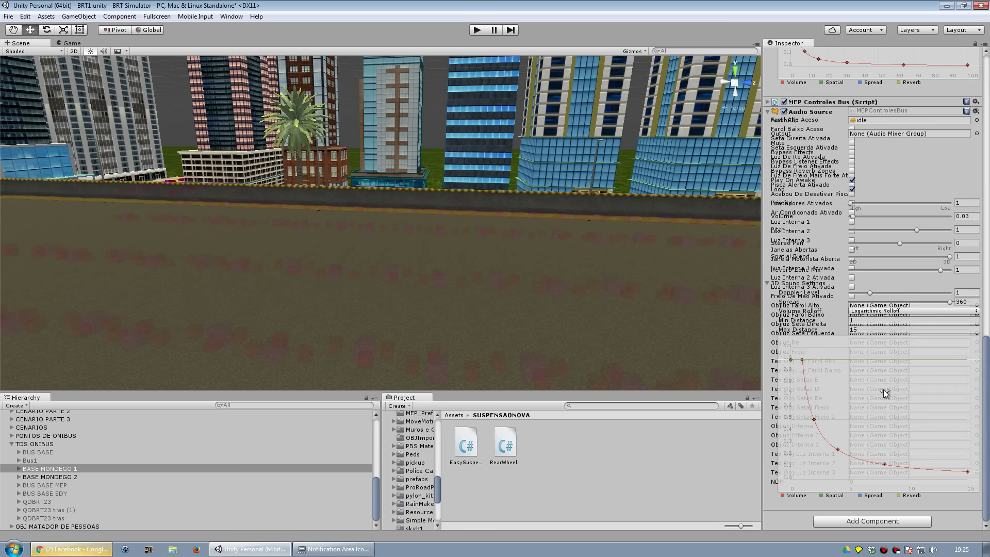
Select BASE MONDEGO 2 to view its mass 30 and ±35 hinge to BASE MONDEGO 1.
{"action": "scroll", "coordinate": [826, 255], "scroll_direction": "up", "scroll_amount": 6}
{"action": "scroll", "coordinate": [826, 256], "scroll_direction": "down", "scroll_amount": 5}
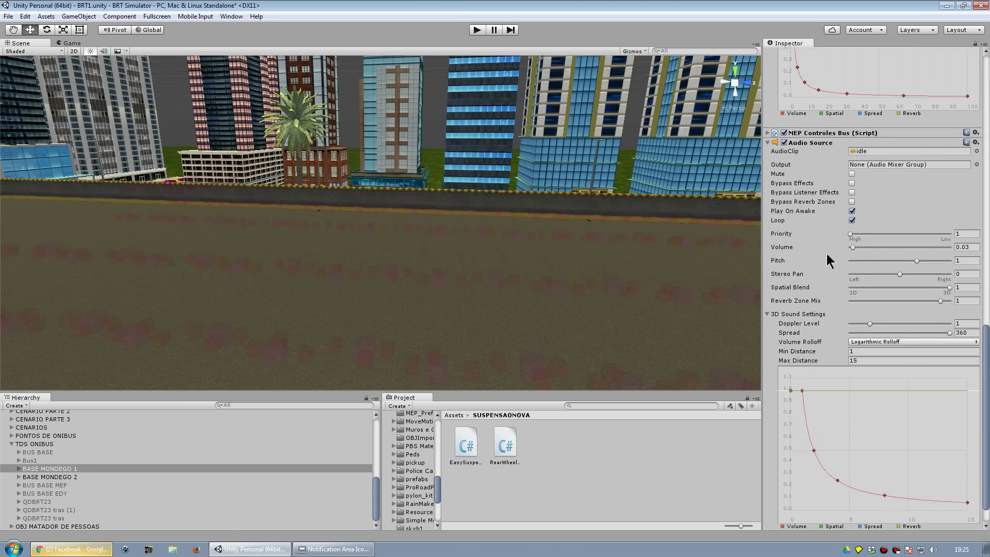
{"action": "scroll", "coordinate": [827, 253], "scroll_direction": "up", "scroll_amount": 5}
{"action": "scroll", "coordinate": [827, 254], "scroll_direction": "down", "scroll_amount": 5}
{"action": "scroll", "coordinate": [827, 253], "scroll_direction": "down", "scroll_amount": 1}
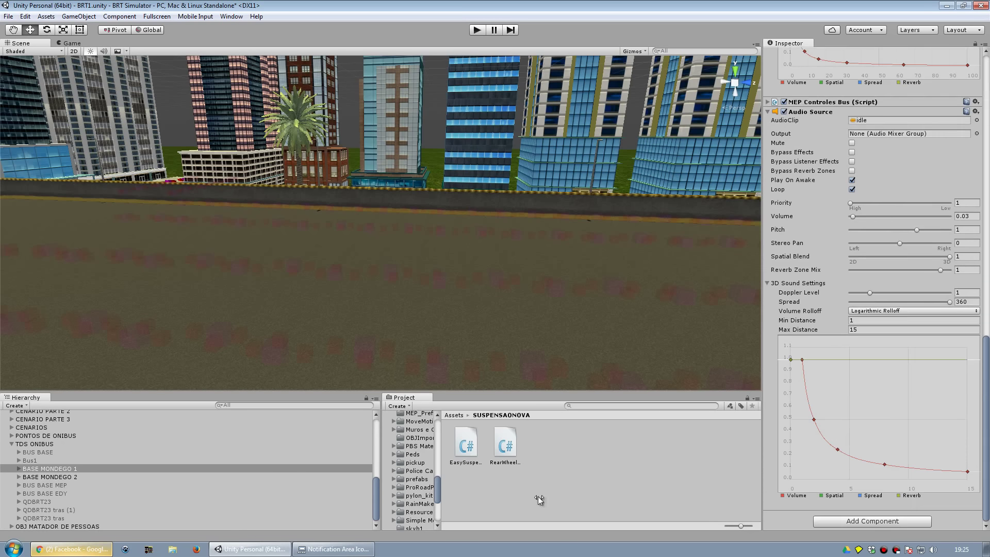
{"action": "left_click", "coordinate": [60, 477]}
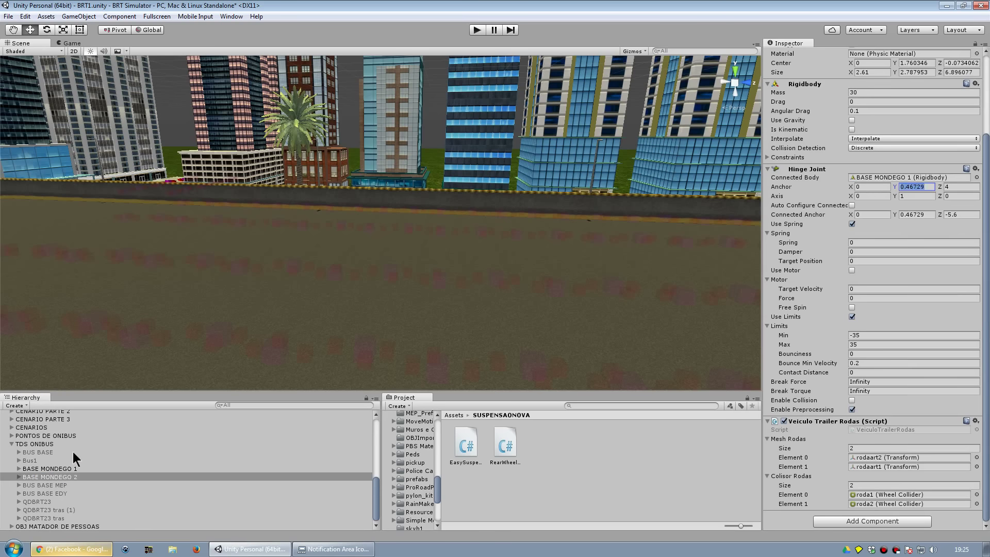
Frame and orbit around the two BASE MONDEGO sections, then slide the BASE MONDEGO 2 trailer back along Z.
{"action": "double_click", "coordinate": [83, 477]}
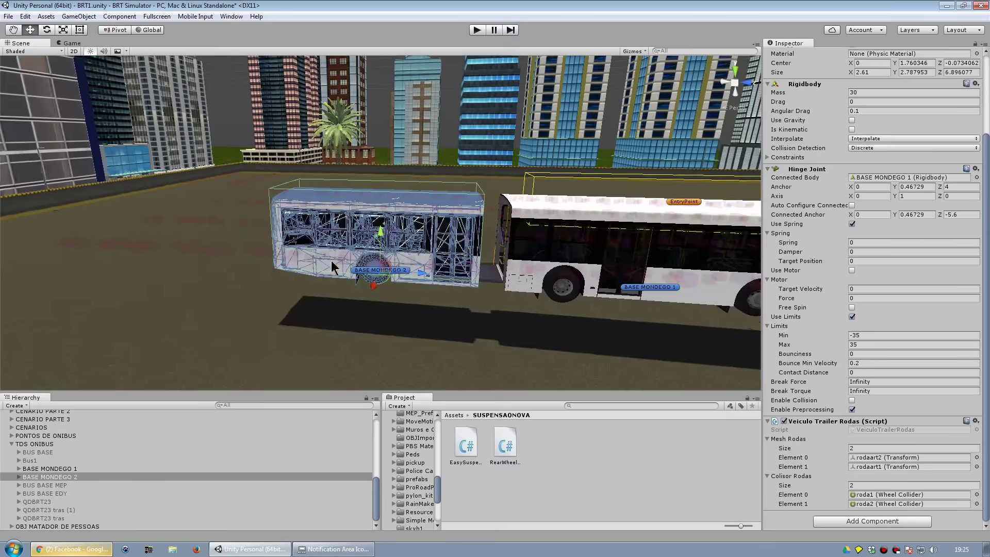
{"action": "middle_click_drag", "start_coordinate": [421, 230], "coordinate": [382, 234]}
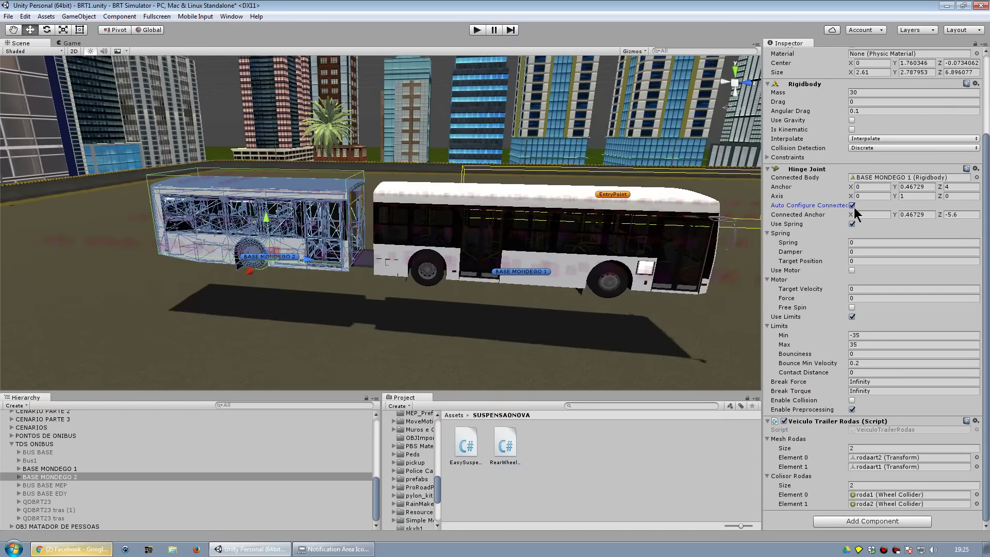
{"action": "mouse_move", "coordinate": [330, 247]}
{"action": "right_mouse_down"}
{"action": "mouse_move", "coordinate": [514, 260]}
{"action": "mouse_move", "coordinate": [325, 355]}
{"action": "right_mouse_up"}
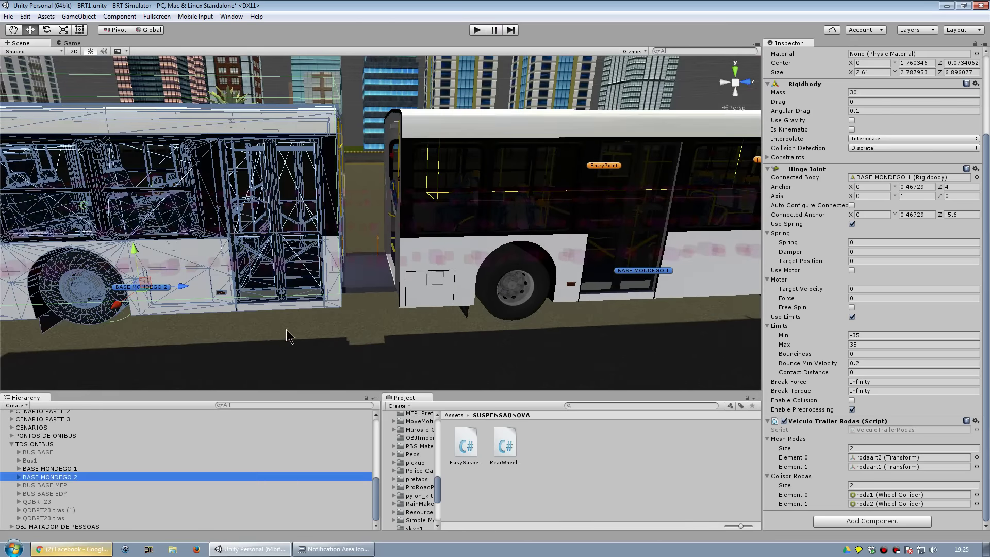
{"action": "right_click_drag", "start_coordinate": [288, 336], "coordinate": [411, 243]}
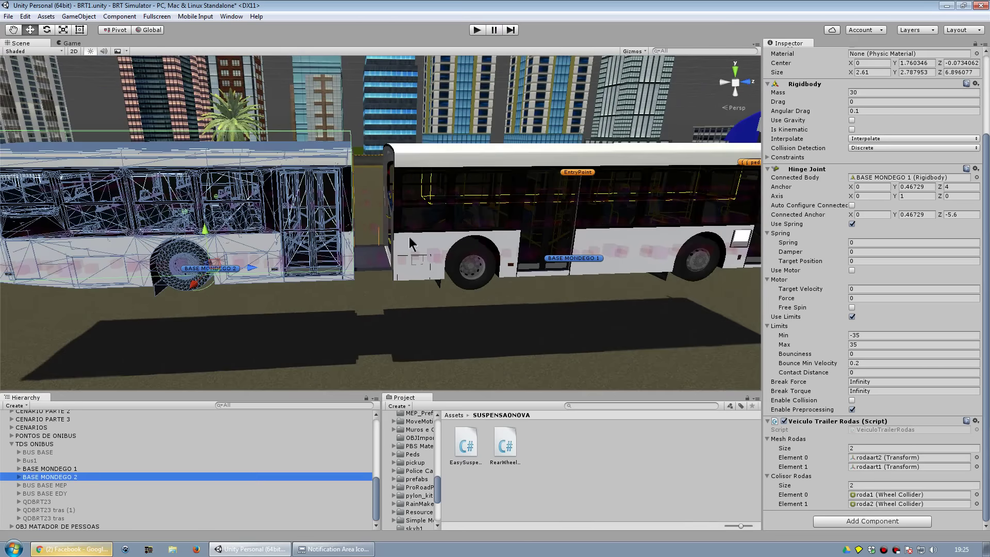
{"action": "left_click_drag", "start_coordinate": [249, 273], "coordinate": [225, 272]}
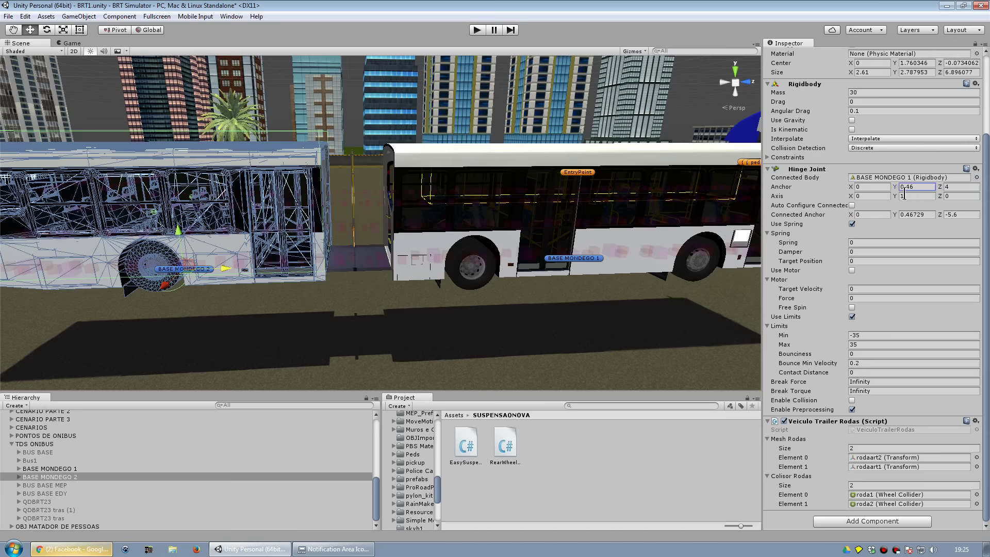
Fold and unfold the Hinge Joint's Spring settings, toggle Use Spring, and view both buses from above.
{"action": "scroll", "coordinate": [487, 219], "scroll_direction": "up", "scroll_amount": 3}
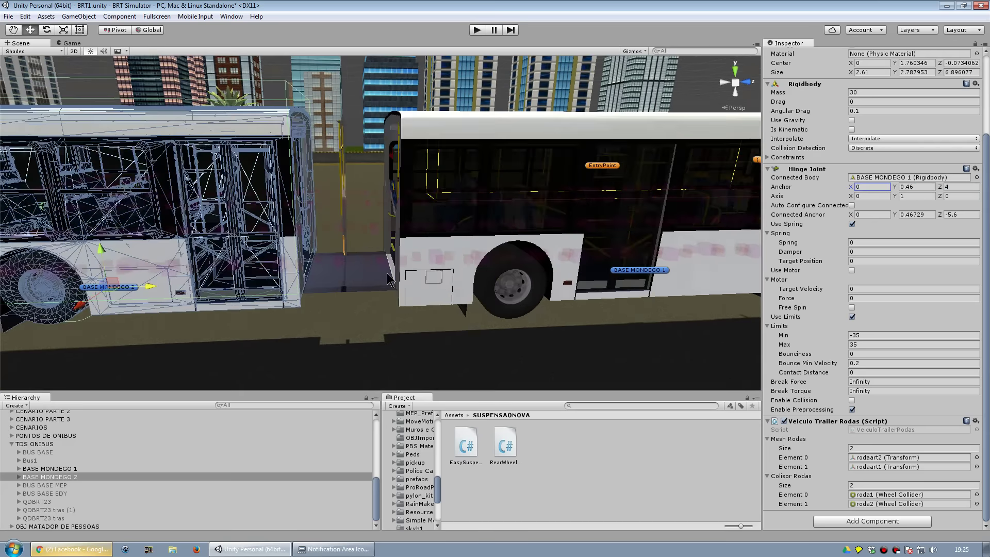
{"action": "scroll", "coordinate": [488, 219], "scroll_direction": "down", "scroll_amount": 3}
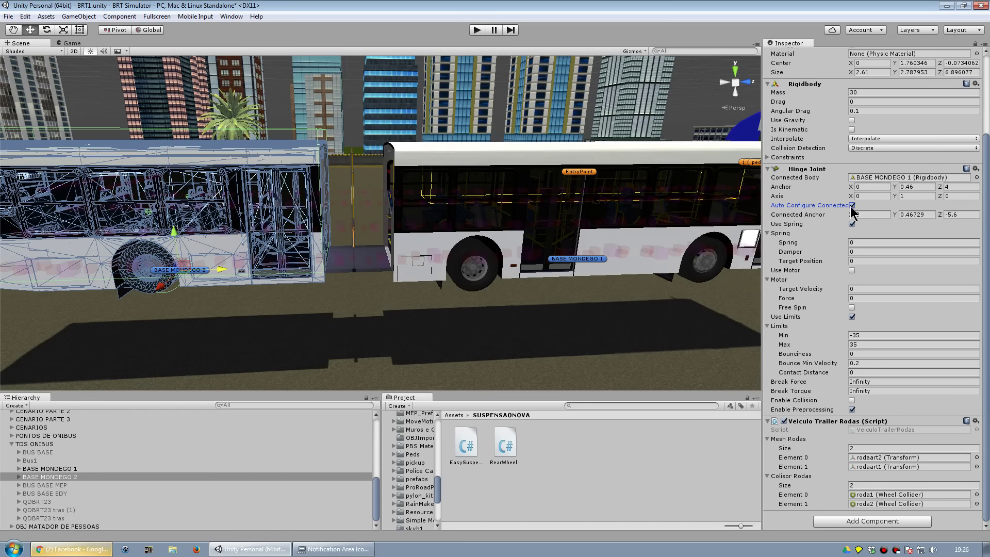
{"action": "left_click", "coordinate": [853, 233]}
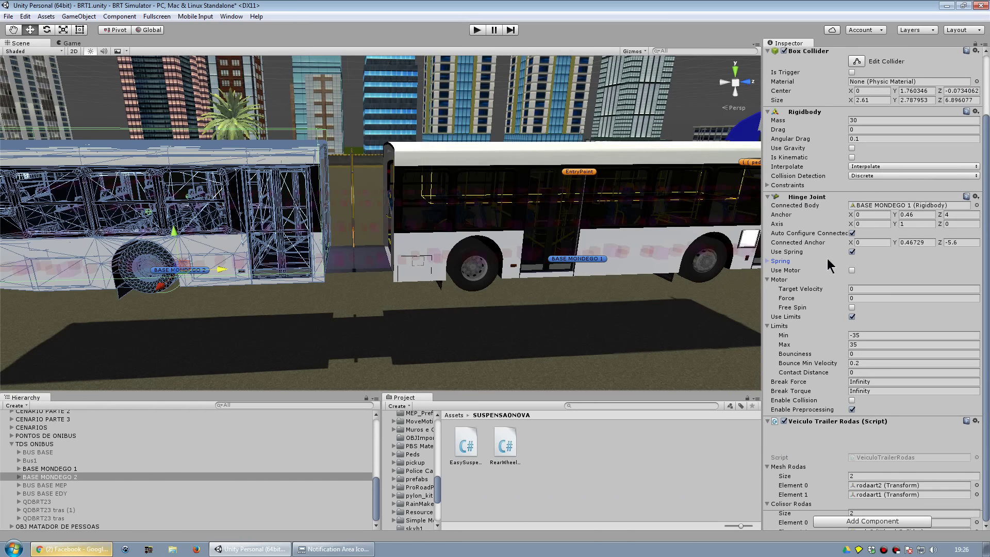
{"action": "left_click", "coordinate": [786, 261]}
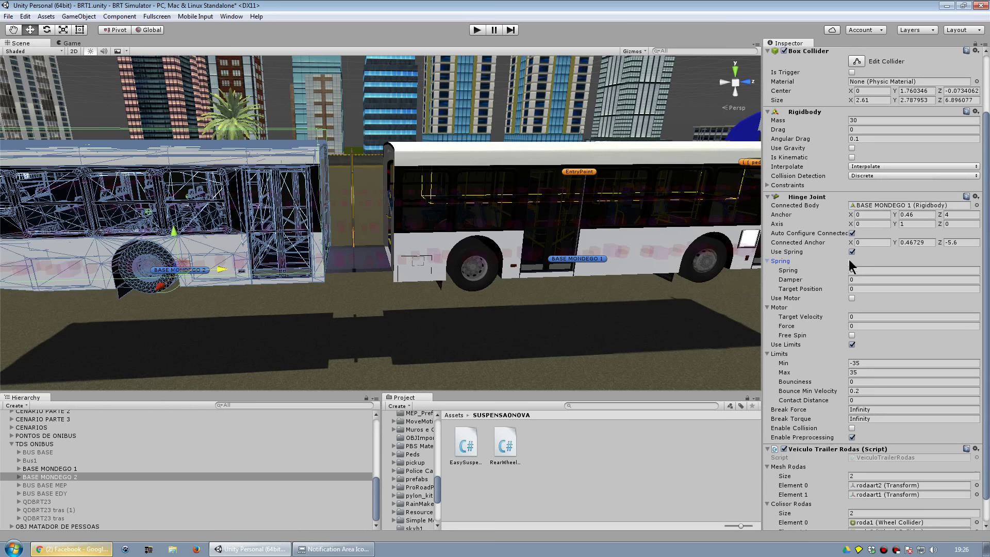
{"action": "left_click", "coordinate": [851, 252]}
{"action": "scroll", "coordinate": [449, 267], "scroll_direction": "down", "scroll_amount": 2}
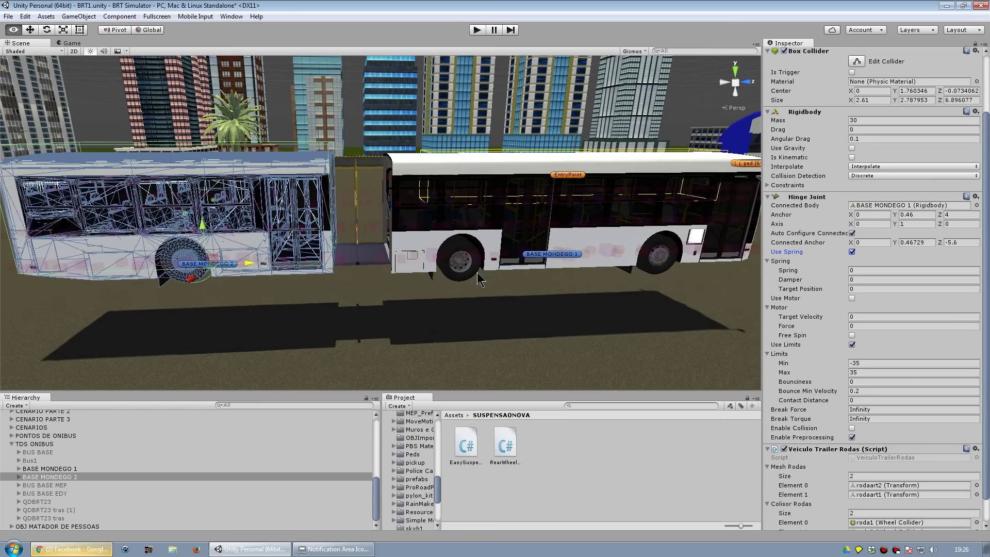
{"action": "scroll", "coordinate": [450, 267], "scroll_direction": "down", "scroll_amount": 2}
{"action": "scroll", "coordinate": [449, 267], "scroll_direction": "down", "scroll_amount": 2}
{"action": "left_click_drag", "start_coordinate": [452, 267], "coordinate": [567, 289], "text": "alt"}
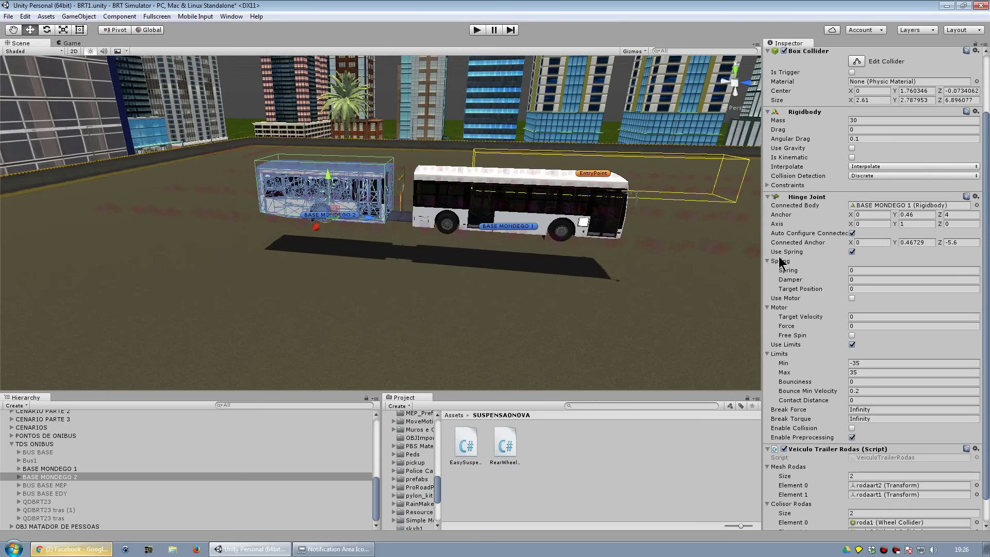
Test the articulated bus's hinge in Play mode, stop it, and reselect the BASE MONDEGO 2 trailer.
{"action": "left_click", "coordinate": [477, 31]}
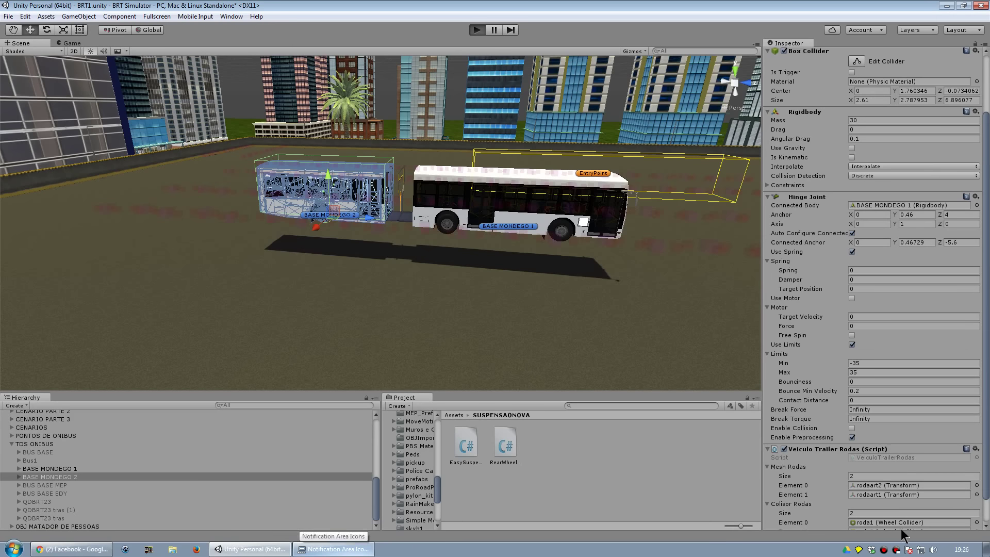
{"action": "left_click", "coordinate": [908, 548]}
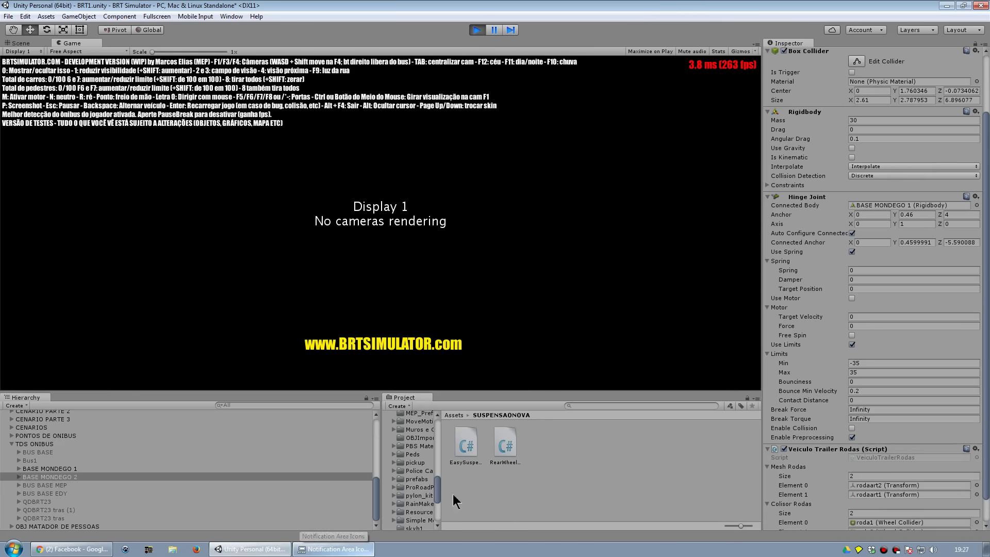
{"action": "left_click", "coordinate": [477, 31]}
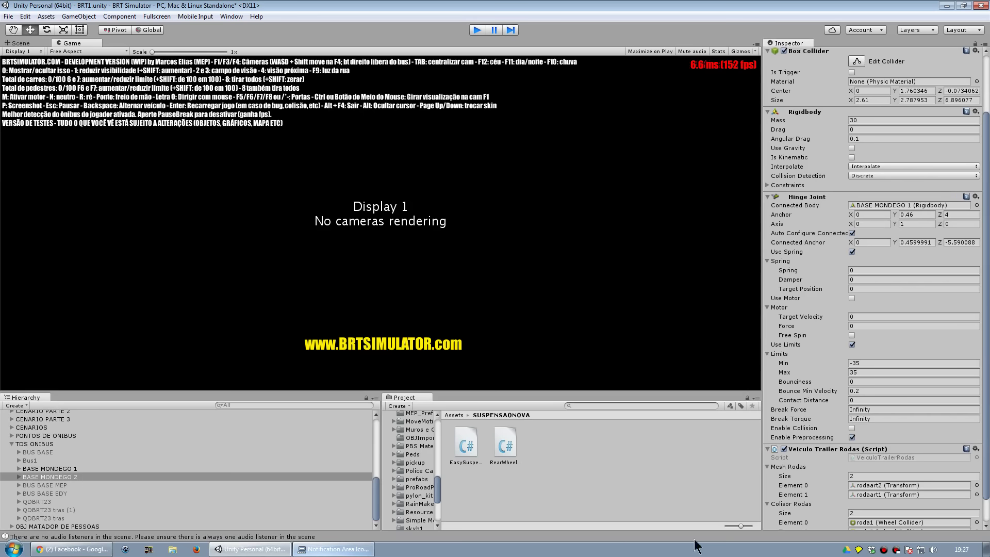
{"action": "left_click", "coordinate": [883, 549]}
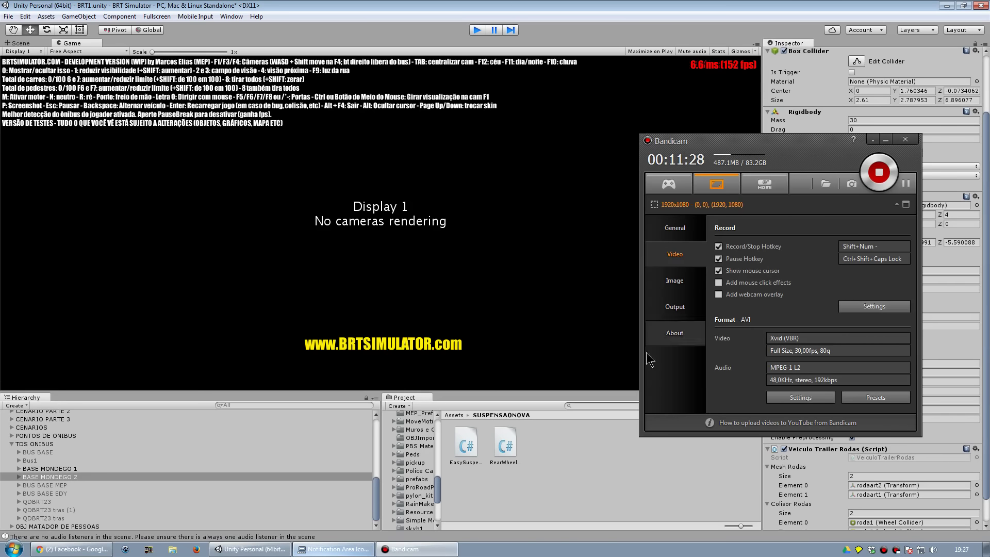
{"action": "key", "text": "ctrl+p"}
{"action": "left_click", "coordinate": [67, 478]}
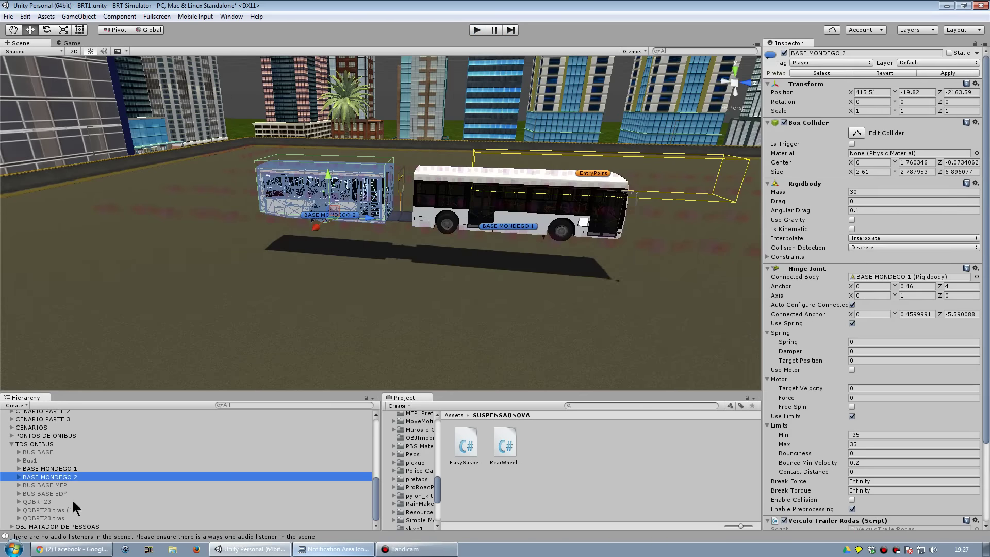
Expand QDBRT23 > CamPos > Motorista and select its driver camera MEPCAMERA.
{"action": "left_click", "coordinate": [34, 512]}
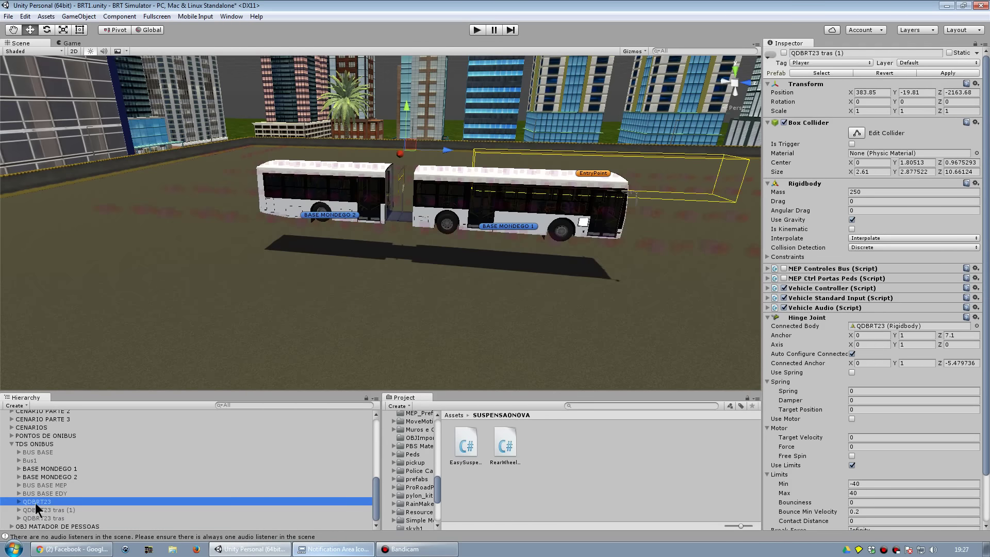
{"action": "left_click", "coordinate": [41, 502]}
{"action": "left_click", "coordinate": [19, 501]}
{"action": "scroll", "coordinate": [36, 513], "scroll_direction": "down", "scroll_amount": 3}
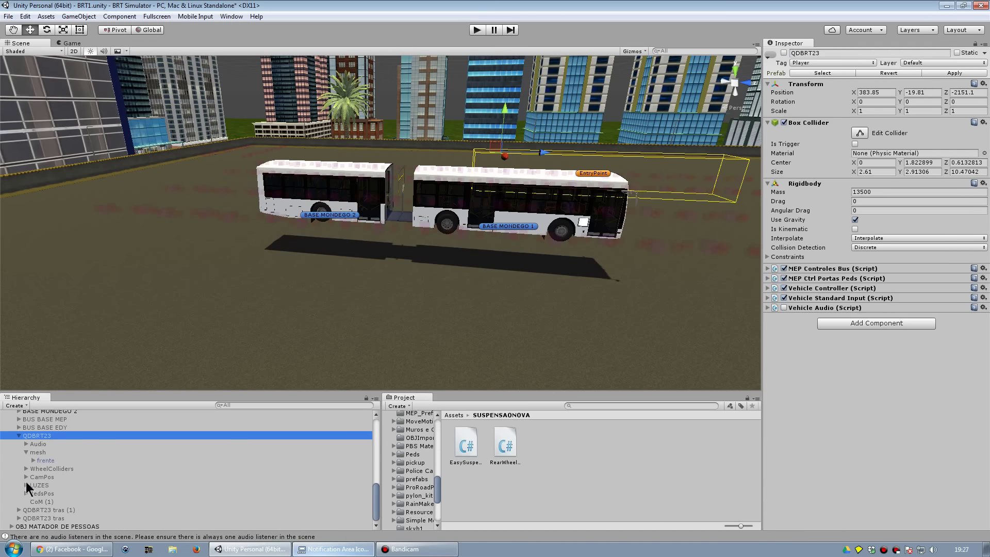
{"action": "left_click", "coordinate": [25, 477]}
{"action": "left_click", "coordinate": [33, 494]}
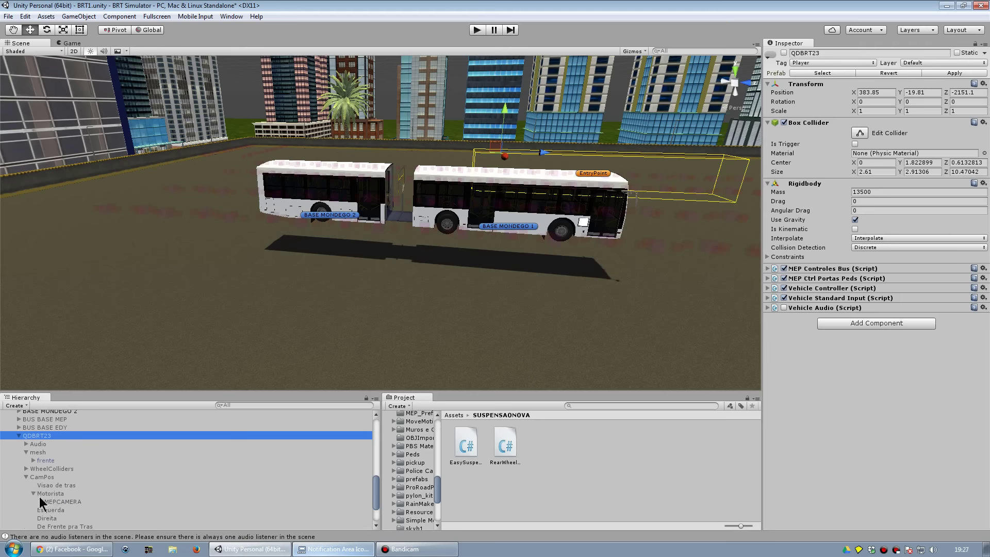
{"action": "left_click", "coordinate": [42, 500]}
Move the MEPCAMERA (1) copy out of QDBRT23 into the TDS ONIBUS group.
{"action": "scroll", "coordinate": [939, 443], "scroll_direction": "down", "scroll_amount": 10}
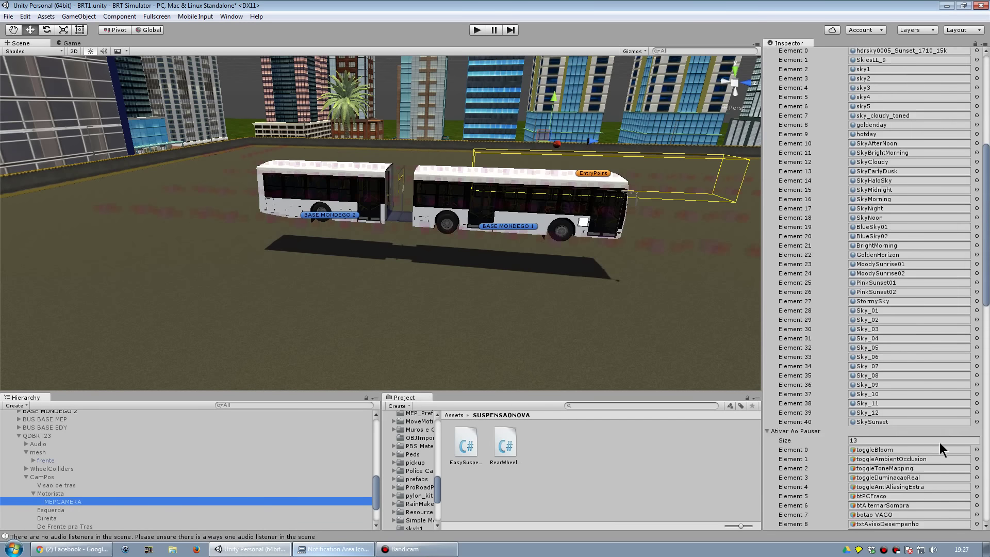
{"action": "scroll", "coordinate": [939, 442], "scroll_direction": "down", "scroll_amount": 8}
{"action": "scroll", "coordinate": [939, 442], "scroll_direction": "down", "scroll_amount": 5}
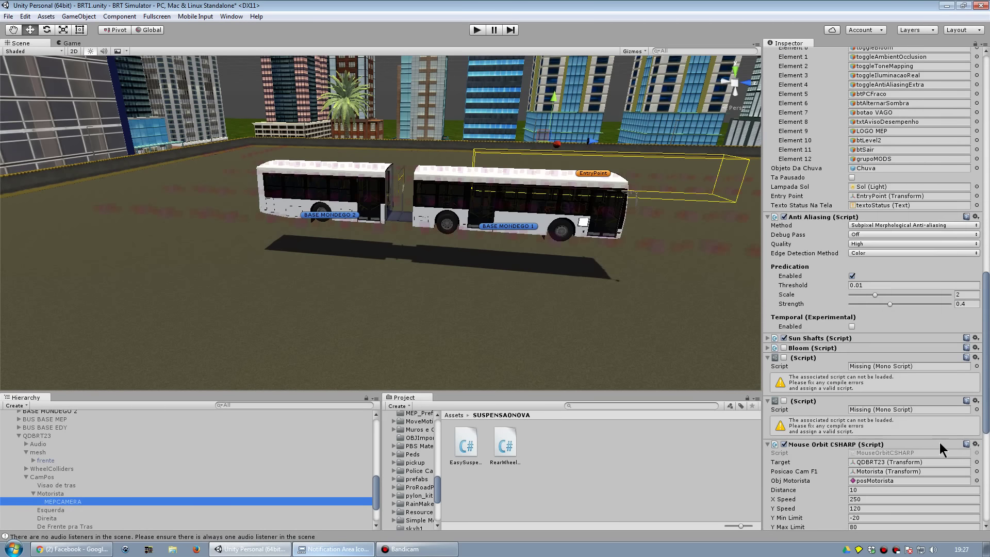
{"action": "scroll", "coordinate": [42, 495], "scroll_direction": "up", "scroll_amount": 3}
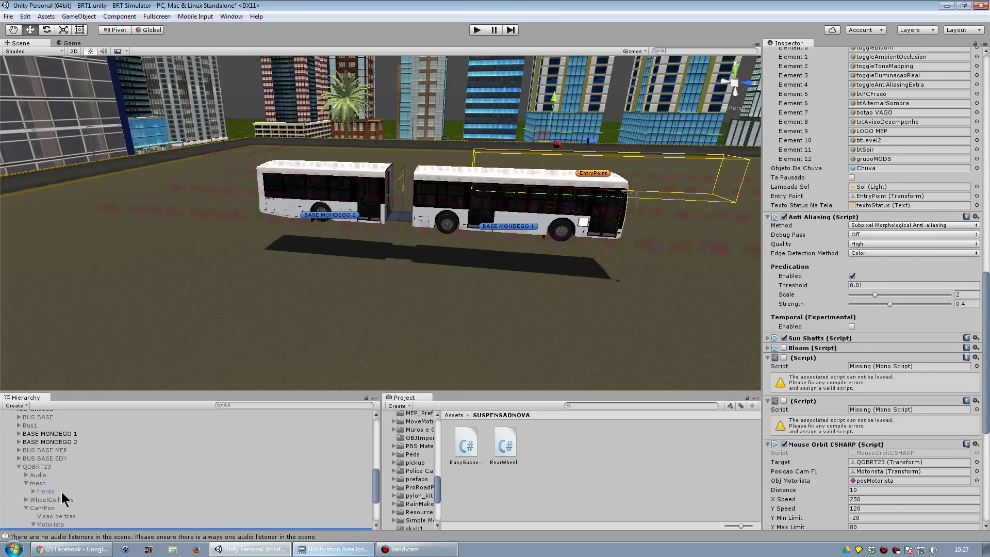
{"action": "scroll", "coordinate": [65, 515], "scroll_direction": "down", "scroll_amount": 3}
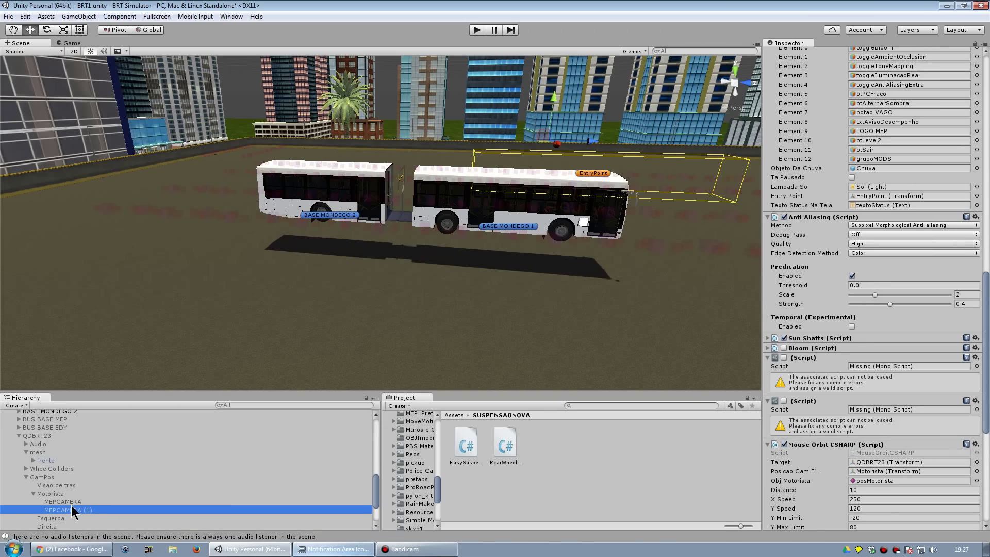
{"action": "left_click_drag", "start_coordinate": [72, 510], "coordinate": [49, 433]}
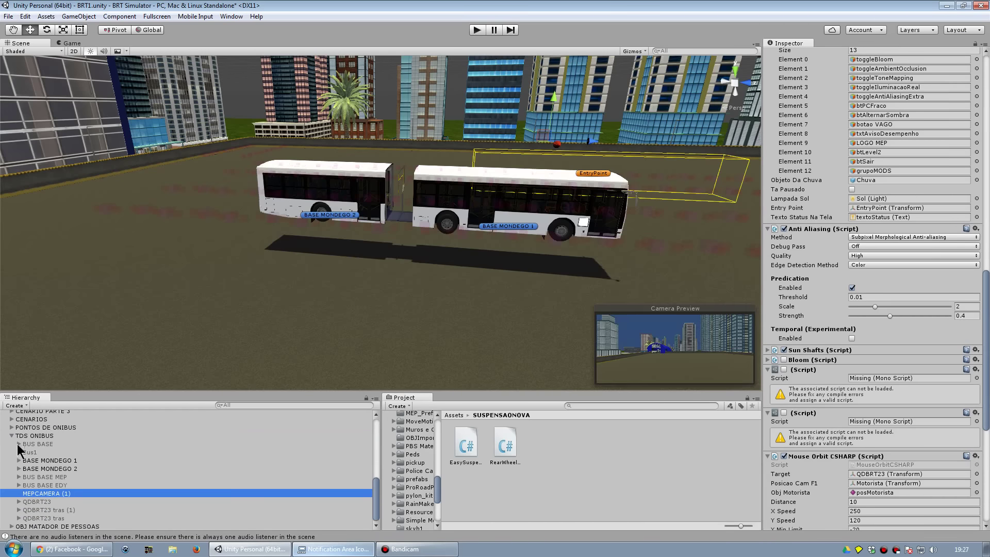
Expand BASE MONDEGO 1 > CamPos and place MEPCAMERA (1) under its Motorista position.
{"action": "left_click", "coordinate": [19, 461]}
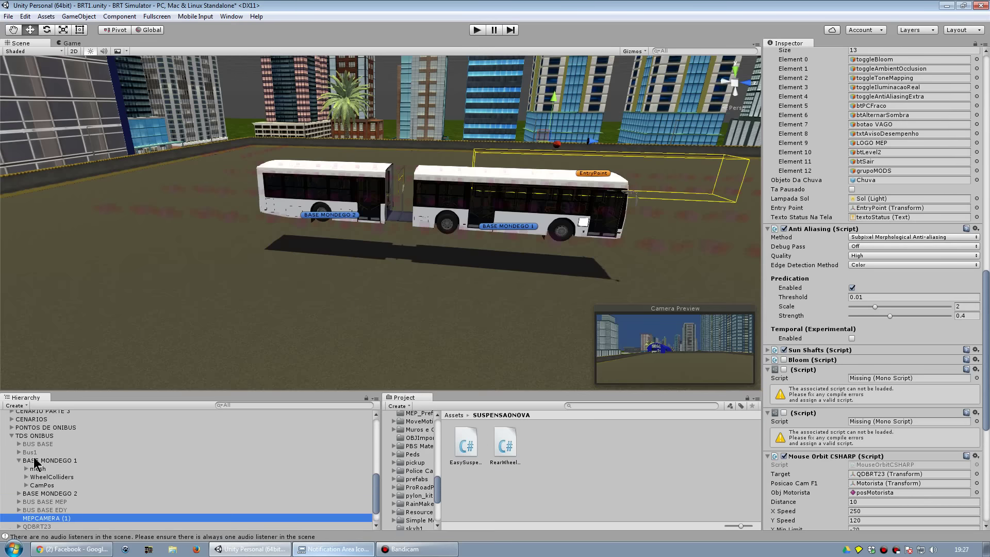
{"action": "scroll", "coordinate": [34, 463], "scroll_direction": "down", "scroll_amount": 1}
{"action": "left_click", "coordinate": [25, 461]}
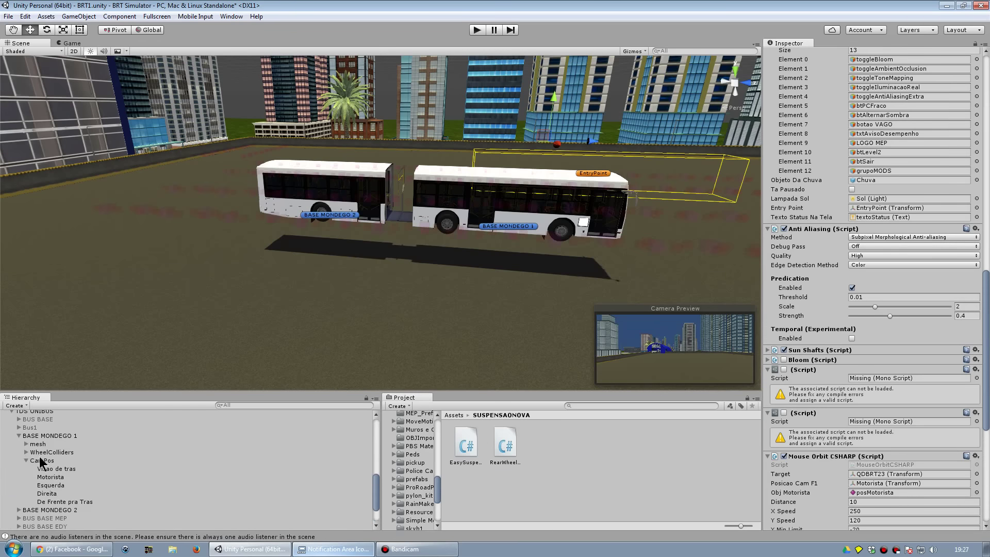
{"action": "scroll", "coordinate": [41, 464], "scroll_direction": "down", "scroll_amount": 1}
{"action": "left_click_drag", "start_coordinate": [41, 503], "coordinate": [58, 450]}
{"action": "scroll", "coordinate": [911, 336], "scroll_direction": "down", "scroll_amount": 2}
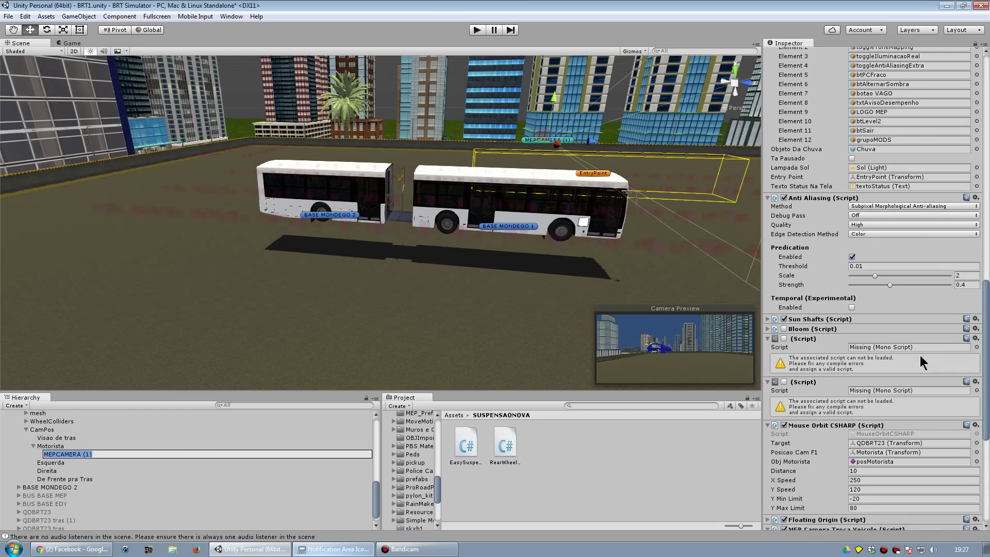
{"action": "scroll", "coordinate": [919, 355], "scroll_direction": "down", "scroll_amount": 3}
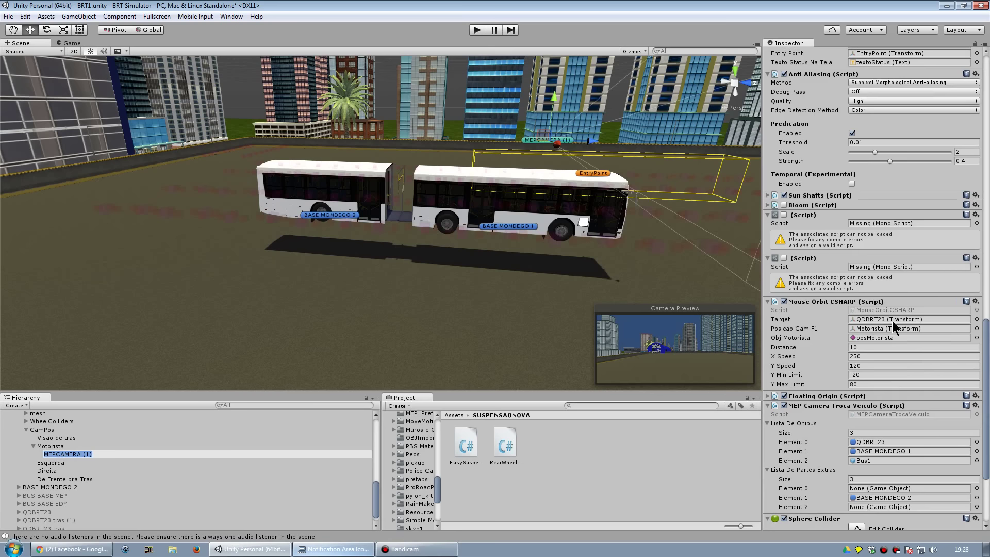
{"action": "left_click", "coordinate": [57, 427]}
Set MEPCAMERA (1)'s Mouse Orbit CSHARP target to BASE MONDEGO 1.
{"action": "scroll", "coordinate": [49, 435], "scroll_direction": "up", "scroll_amount": 1}
{"action": "mouse_move", "coordinate": [67, 485]}
{"action": "left_mouse_down"}
{"action": "mouse_move", "coordinate": [891, 279]}
{"action": "mouse_move", "coordinate": [912, 340]}
{"action": "mouse_move", "coordinate": [906, 384]}
{"action": "left_mouse_up"}
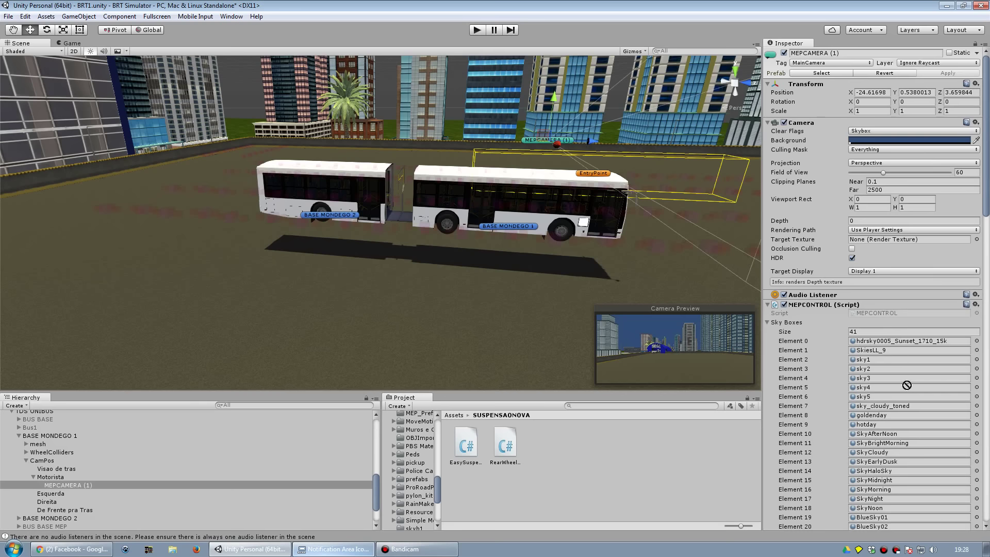
{"action": "scroll", "coordinate": [906, 385], "scroll_direction": "down", "scroll_amount": 5}
{"action": "scroll", "coordinate": [900, 384], "scroll_direction": "down", "scroll_amount": 5}
{"action": "scroll", "coordinate": [899, 380], "scroll_direction": "down", "scroll_amount": 5}
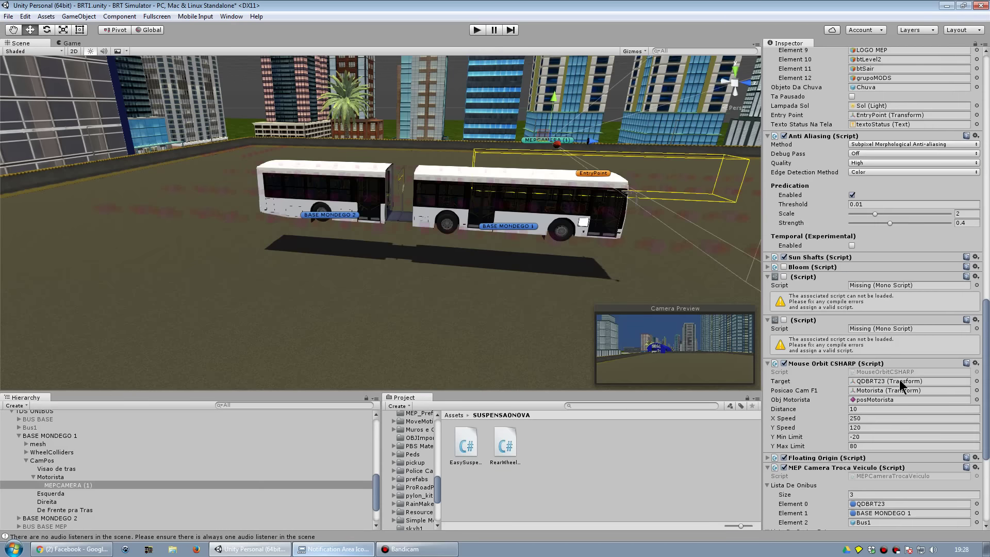
{"action": "scroll", "coordinate": [899, 379], "scroll_direction": "down", "scroll_amount": 5}
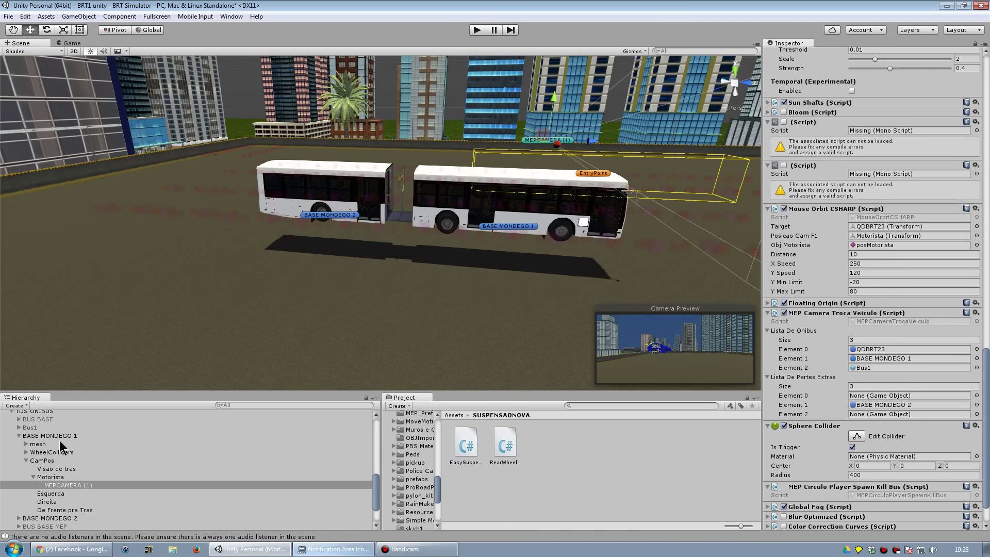
{"action": "left_click_drag", "start_coordinate": [44, 460], "coordinate": [932, 226]}
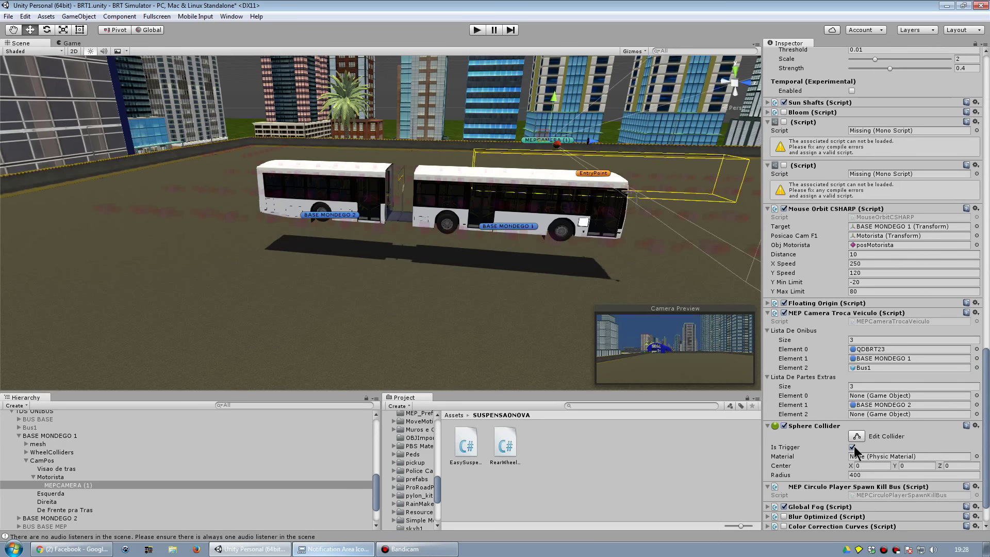
Test-run the scene, restart the game from the load screen, then return to the Unity editor.
{"action": "left_click", "coordinate": [477, 30]}
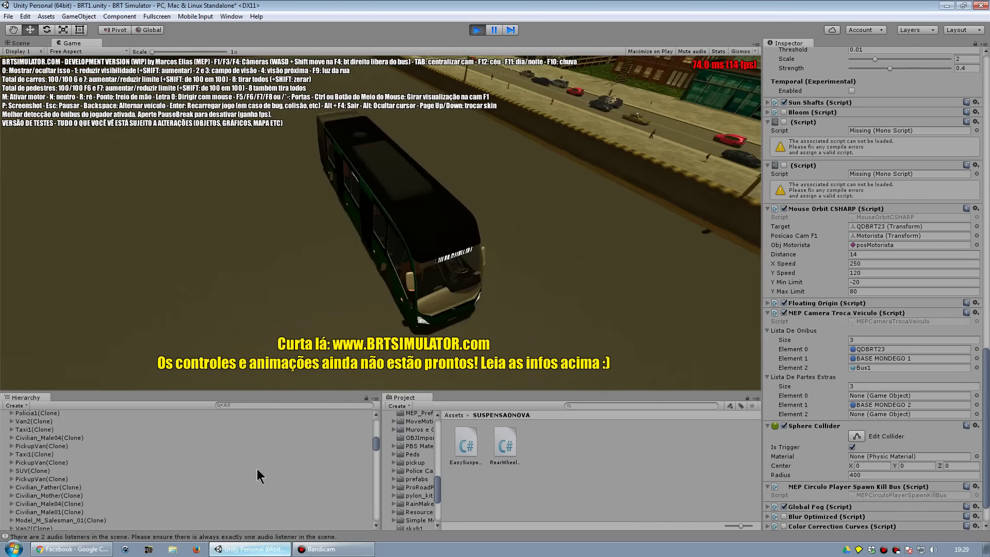
{"action": "scroll", "coordinate": [257, 468], "scroll_direction": "down", "scroll_amount": 5}
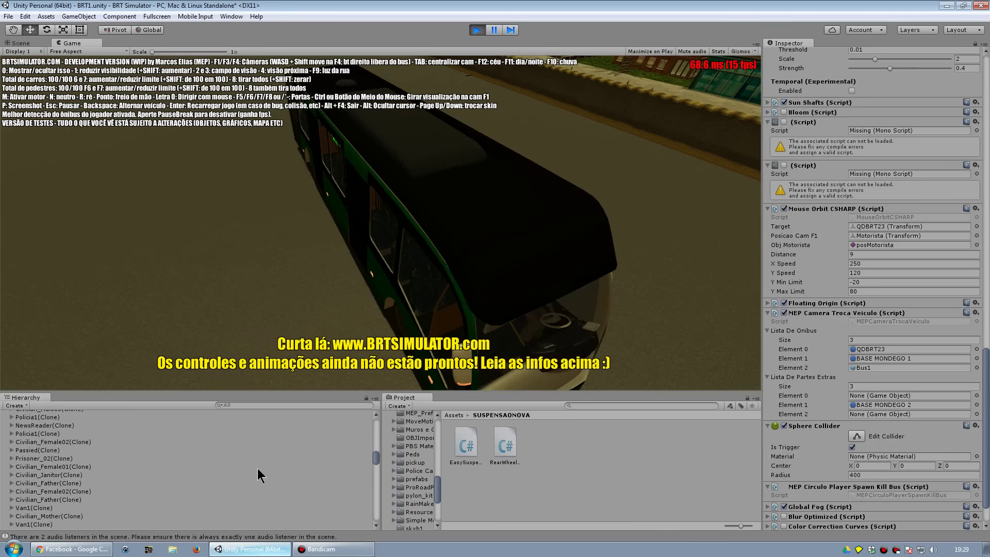
{"action": "scroll", "coordinate": [258, 467], "scroll_direction": "up", "scroll_amount": 4}
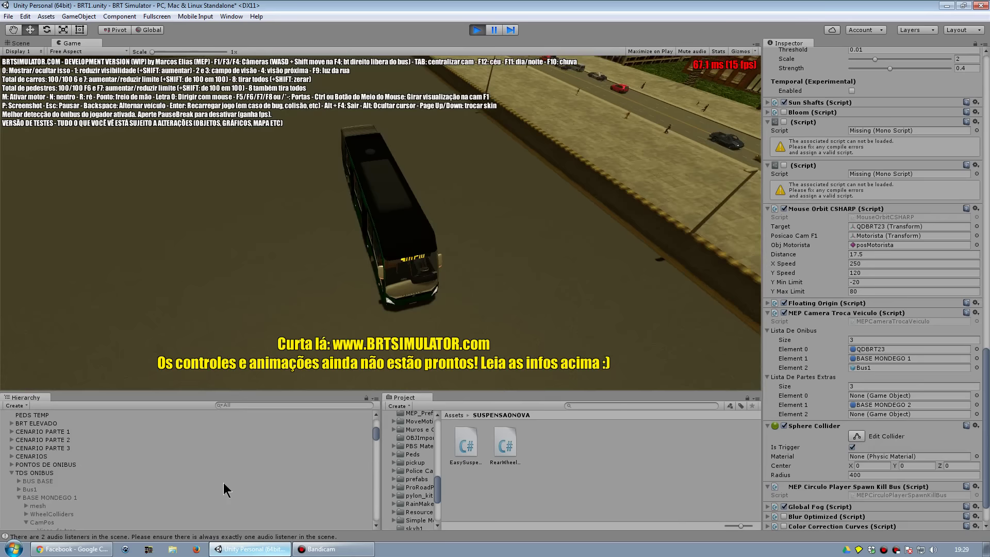
{"action": "scroll", "coordinate": [199, 487], "scroll_direction": "up", "scroll_amount": 2}
{"action": "scroll", "coordinate": [199, 487], "scroll_direction": "down", "scroll_amount": 2}
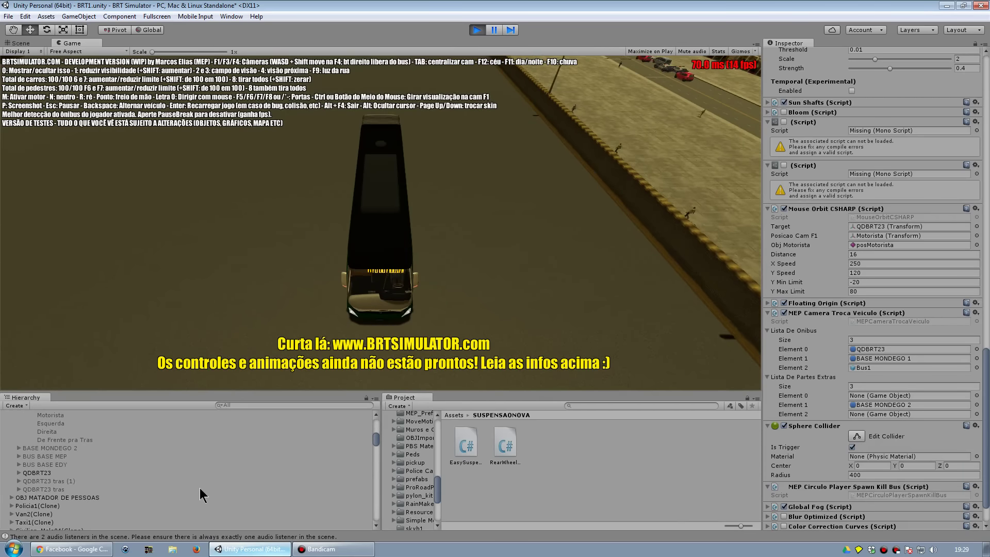
{"action": "middle_click_drag", "start_coordinate": [200, 488], "coordinate": [374, 280]}
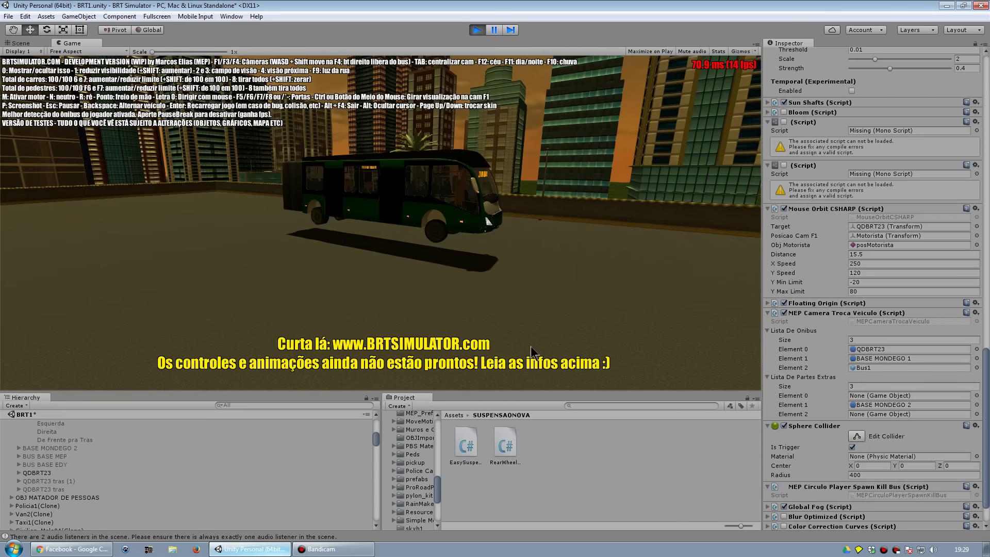
{"action": "key", "text": "Return"}
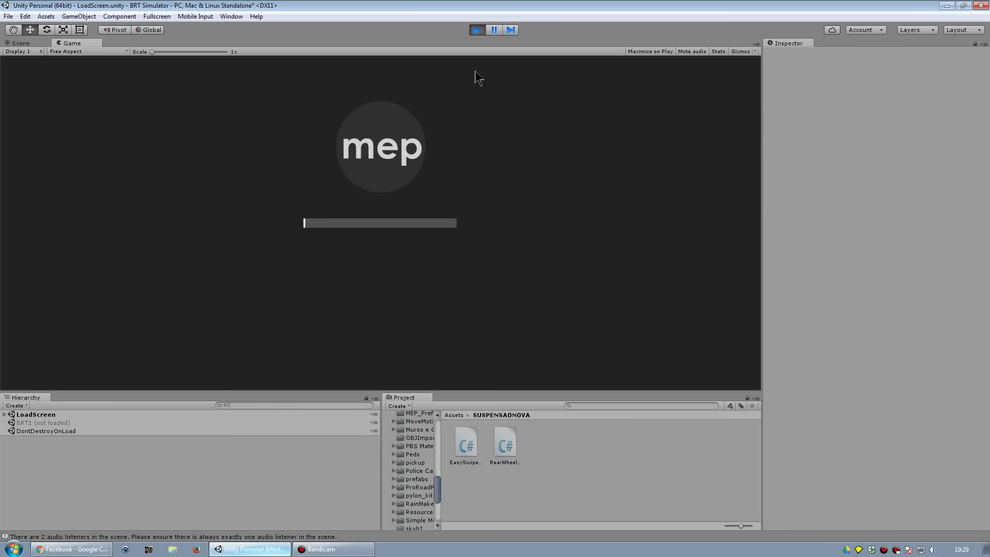
{"action": "left_click", "coordinate": [321, 548]}
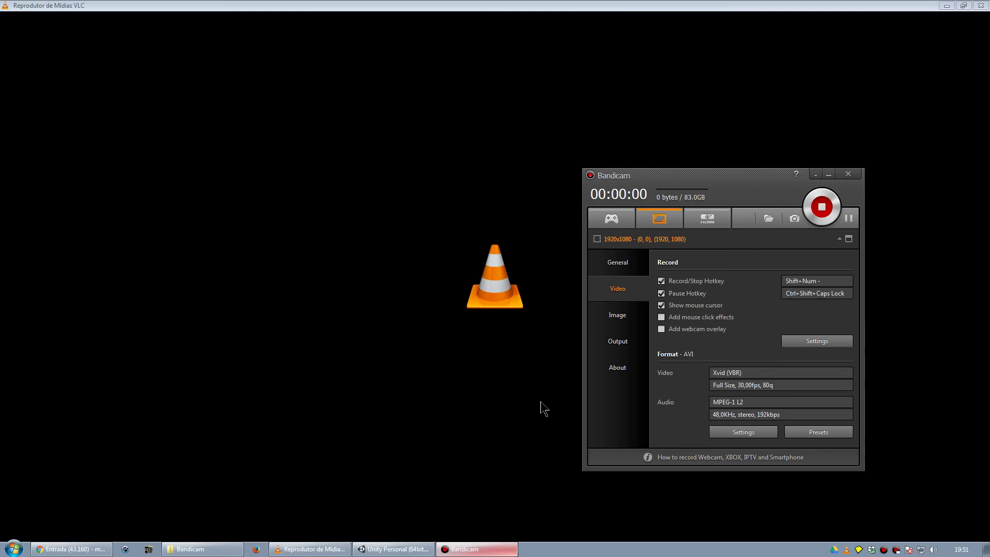
{"action": "left_click", "coordinate": [417, 551]}
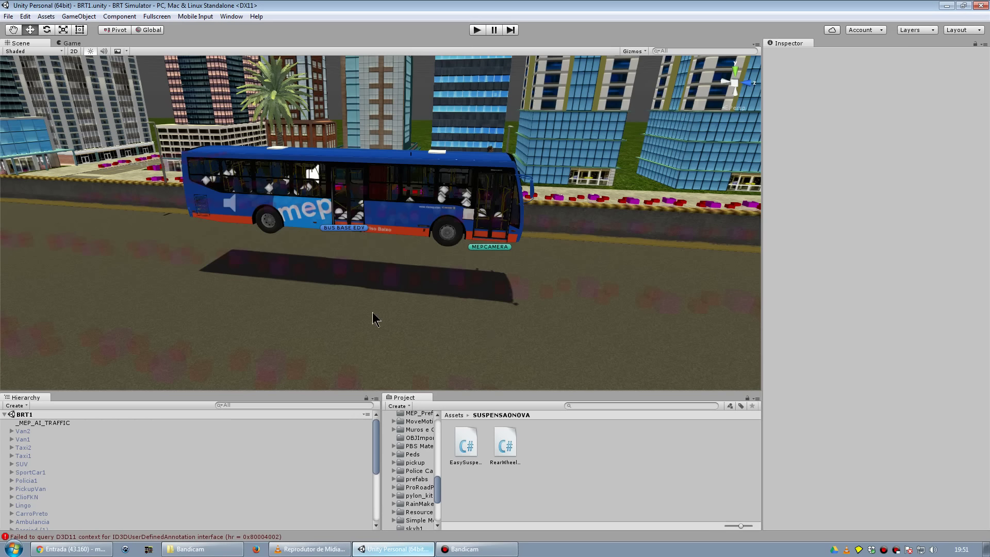
Check SportCar1, then expand TDS ONIBUS and select the BUS BASE EDY bus.
{"action": "left_click", "coordinate": [125, 473]}
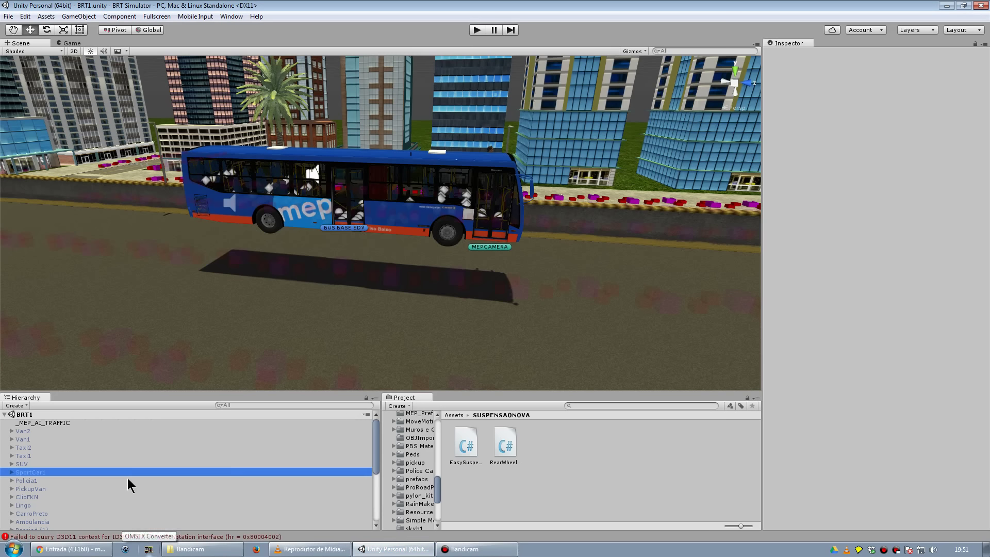
{"action": "scroll", "coordinate": [100, 503], "scroll_direction": "down", "scroll_amount": 5}
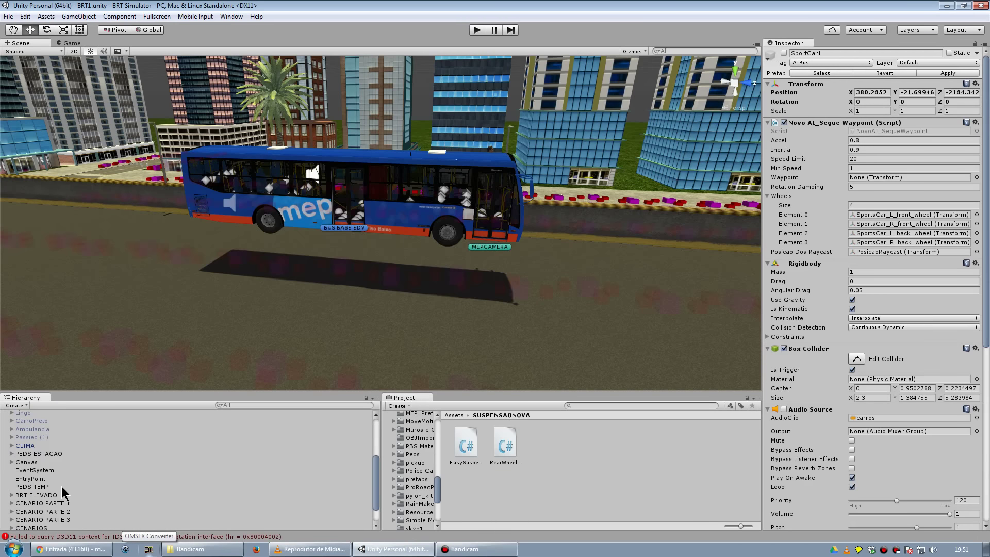
{"action": "scroll", "coordinate": [63, 493], "scroll_direction": "down", "scroll_amount": 2}
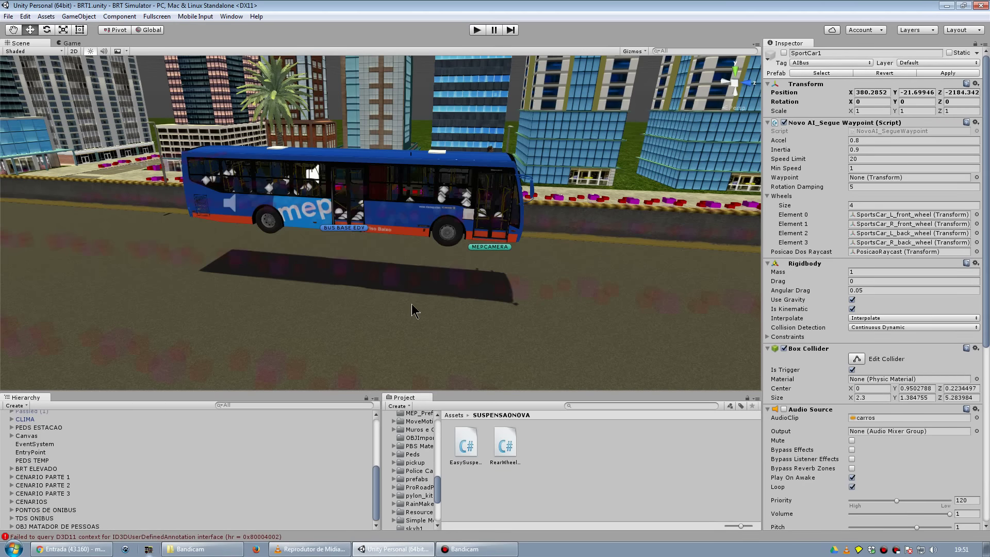
{"action": "scroll", "coordinate": [386, 296], "scroll_direction": "down", "scroll_amount": 5}
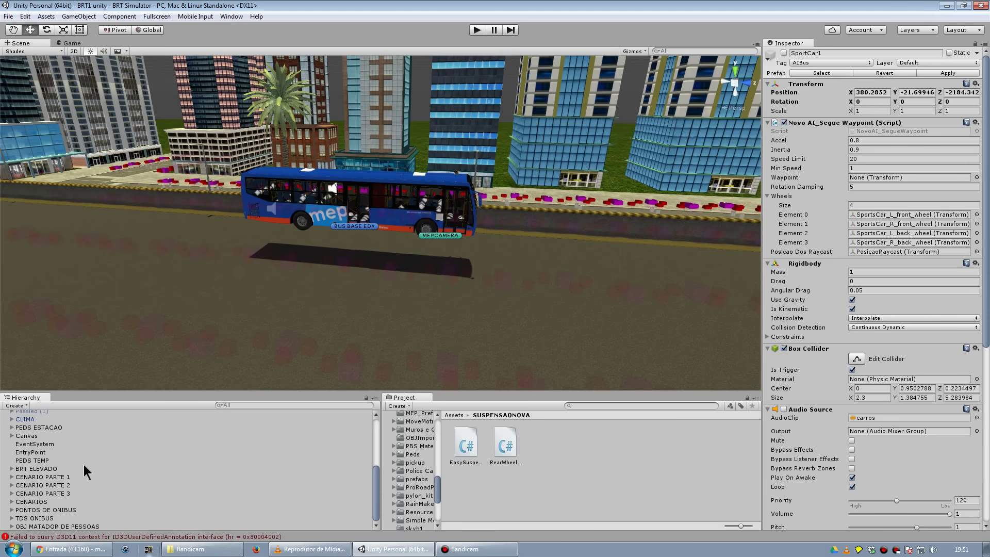
{"action": "left_click", "coordinate": [11, 518]}
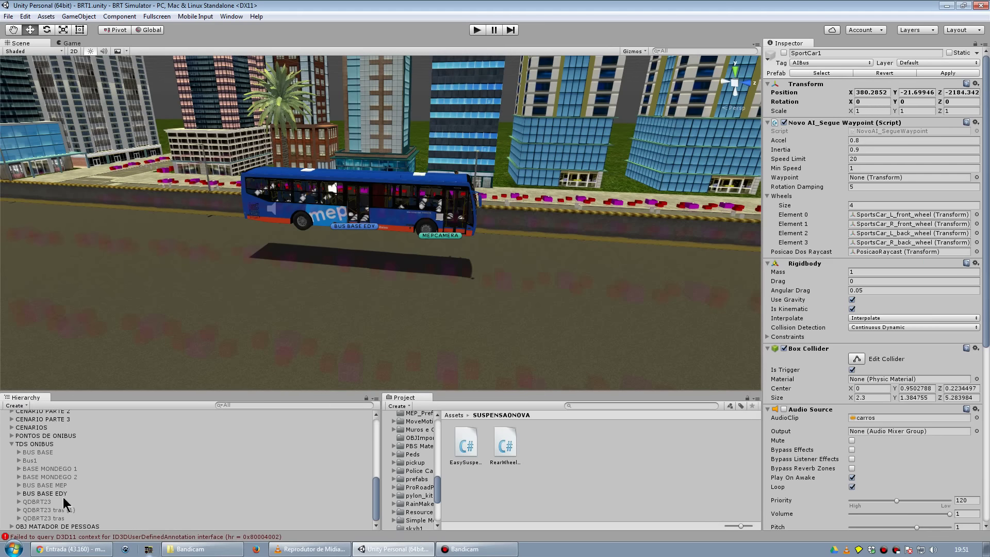
{"action": "left_click", "coordinate": [63, 495]}
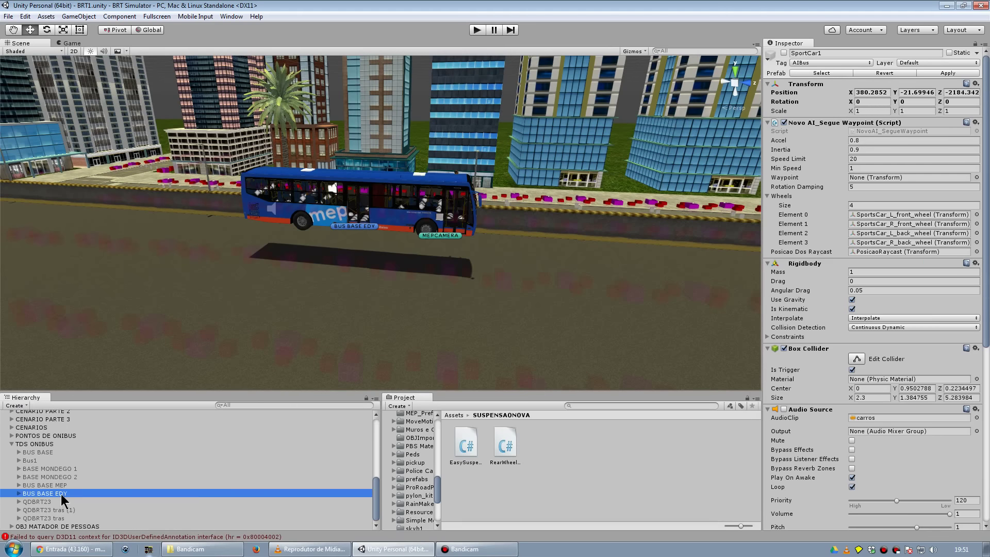
Expand BUS BASE EDY > CamPos > Motorista and select its MEPCAMERA object.
{"action": "scroll", "coordinate": [845, 391], "scroll_direction": "down", "scroll_amount": 5}
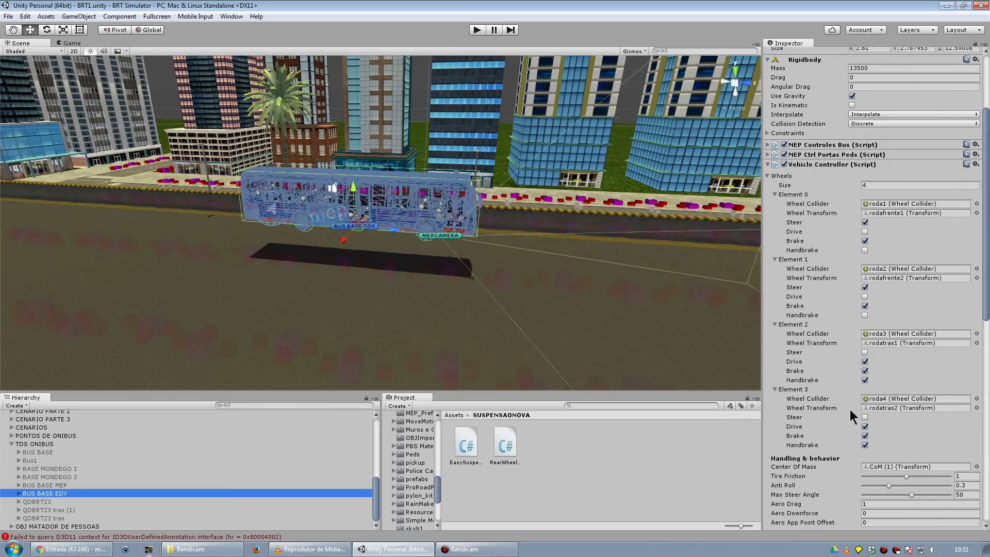
{"action": "scroll", "coordinate": [855, 402], "scroll_direction": "down", "scroll_amount": 2}
{"action": "scroll", "coordinate": [855, 398], "scroll_direction": "down", "scroll_amount": 2}
{"action": "scroll", "coordinate": [849, 397], "scroll_direction": "down", "scroll_amount": 2}
{"action": "scroll", "coordinate": [866, 412], "scroll_direction": "down", "scroll_amount": 2}
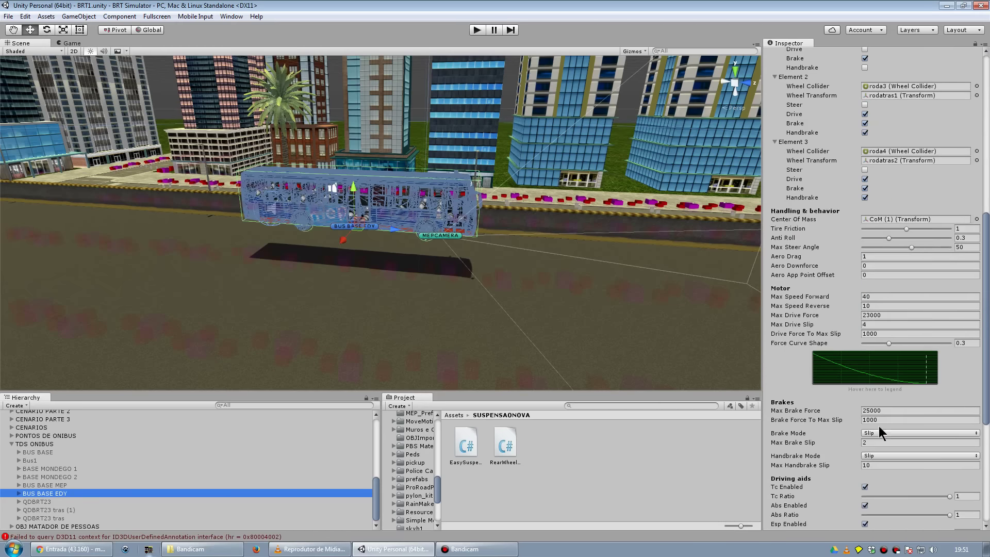
{"action": "scroll", "coordinate": [878, 426], "scroll_direction": "down", "scroll_amount": 3}
{"action": "scroll", "coordinate": [878, 426], "scroll_direction": "up", "scroll_amount": 3}
{"action": "scroll", "coordinate": [878, 426], "scroll_direction": "up", "scroll_amount": 2}
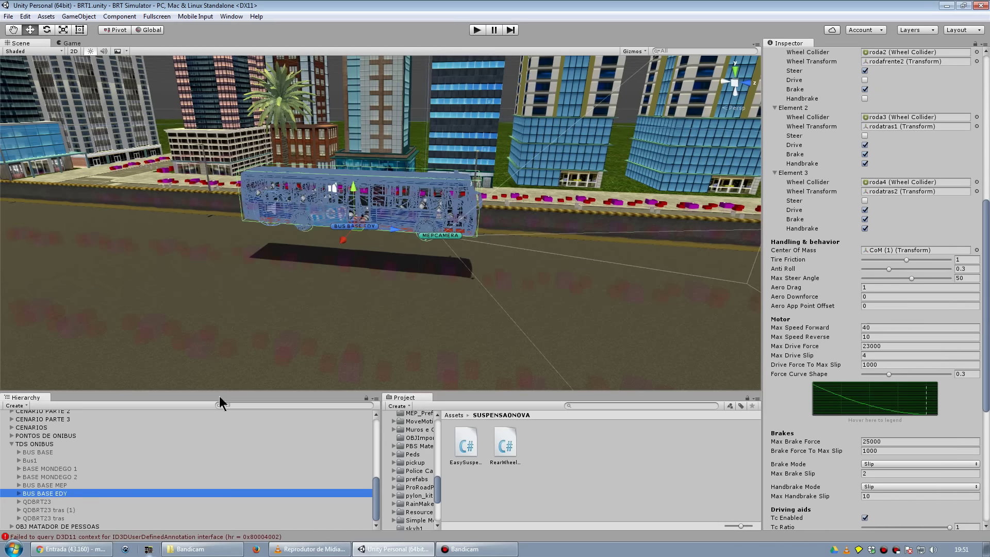
{"action": "left_click", "coordinate": [19, 494]}
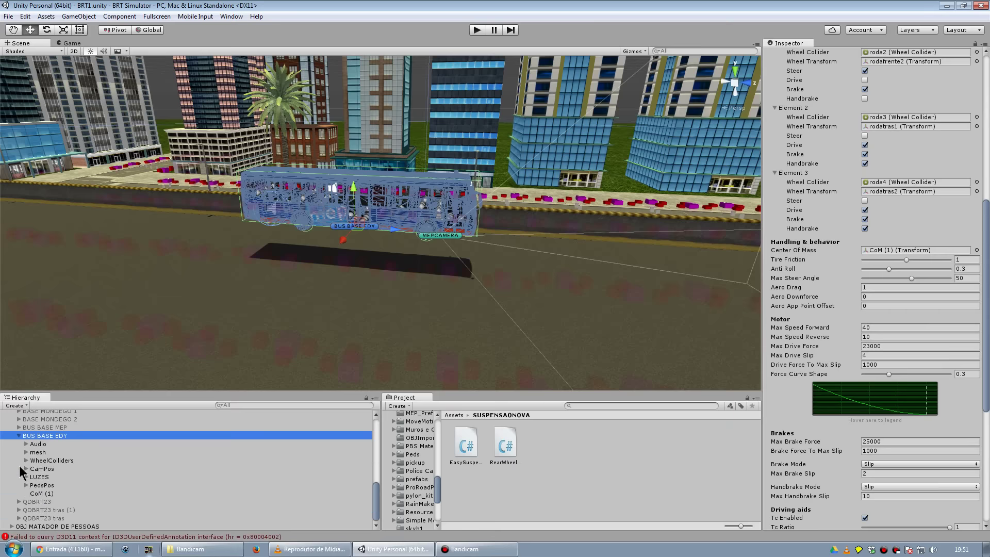
{"action": "left_click", "coordinate": [25, 468]}
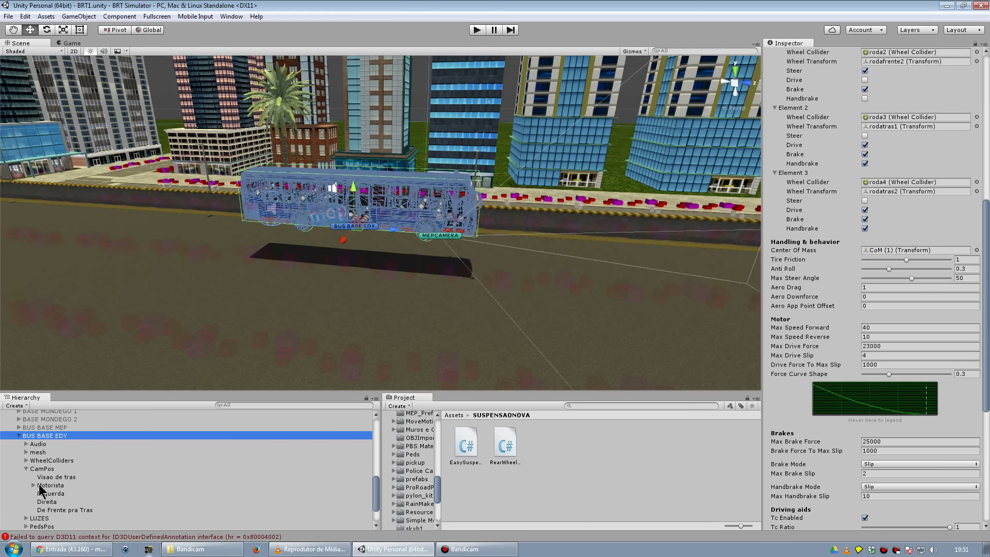
{"action": "left_click", "coordinate": [33, 485]}
{"action": "left_click", "coordinate": [50, 486]}
{"action": "left_click", "coordinate": [51, 493]}
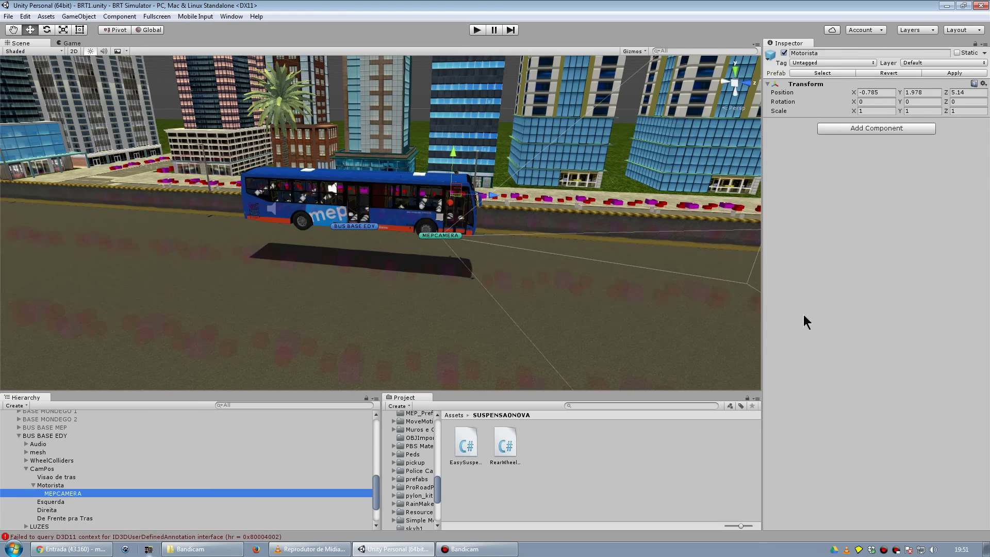
Check that Element 0 of MEPCAMERA's bus list is BUS BASE EDY, then start Play mode.
{"action": "scroll", "coordinate": [851, 335], "scroll_direction": "down", "scroll_amount": 5}
{"action": "scroll", "coordinate": [876, 335], "scroll_direction": "down", "scroll_amount": 5}
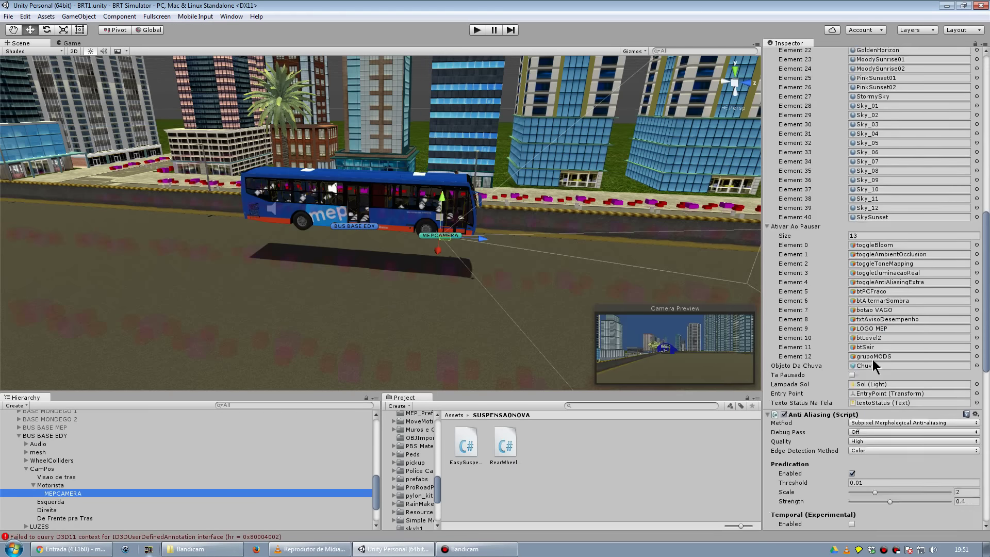
{"action": "scroll", "coordinate": [876, 351], "scroll_direction": "down", "scroll_amount": 3}
{"action": "scroll", "coordinate": [874, 366], "scroll_direction": "down", "scroll_amount": 5}
{"action": "scroll", "coordinate": [875, 366], "scroll_direction": "down", "scroll_amount": 5}
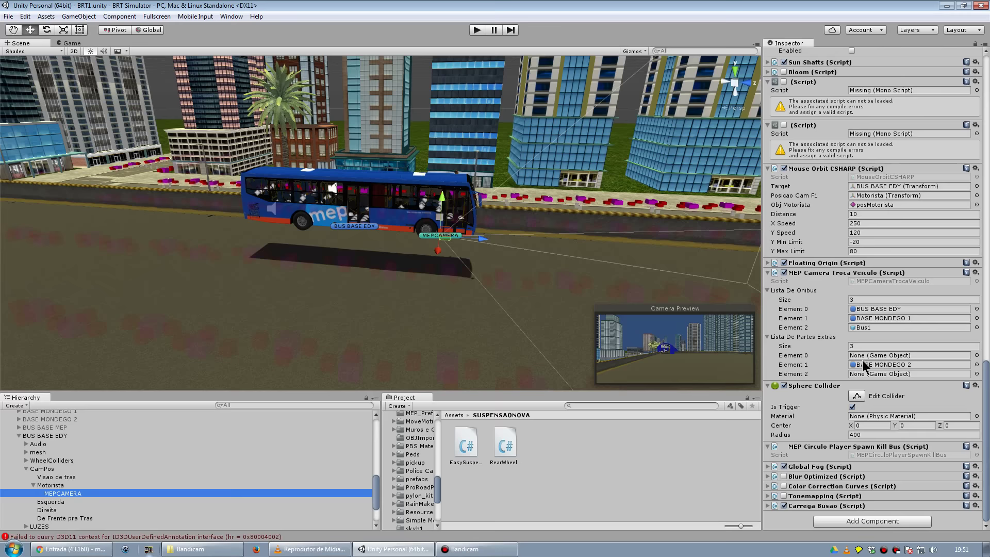
{"action": "left_click", "coordinate": [883, 309]}
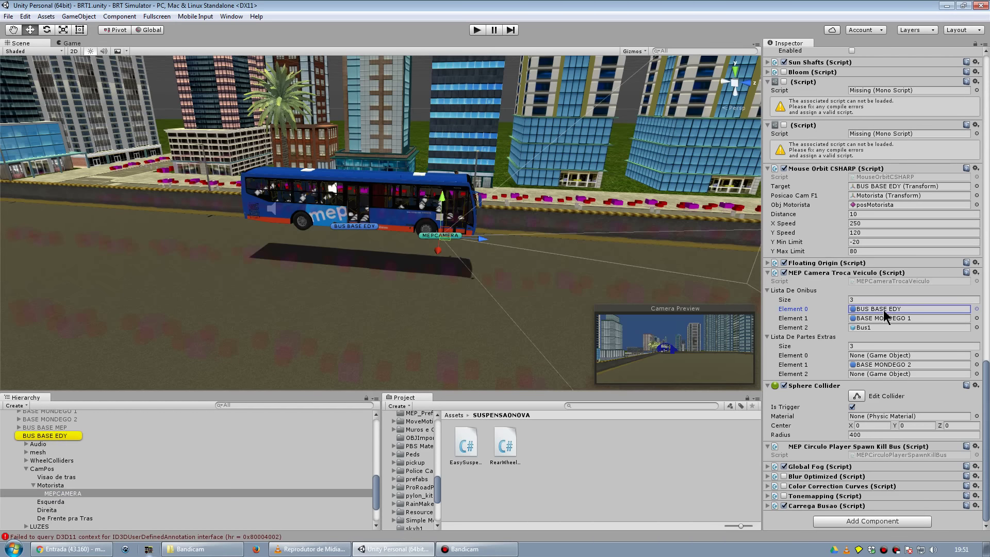
{"action": "left_click", "coordinate": [477, 29]}
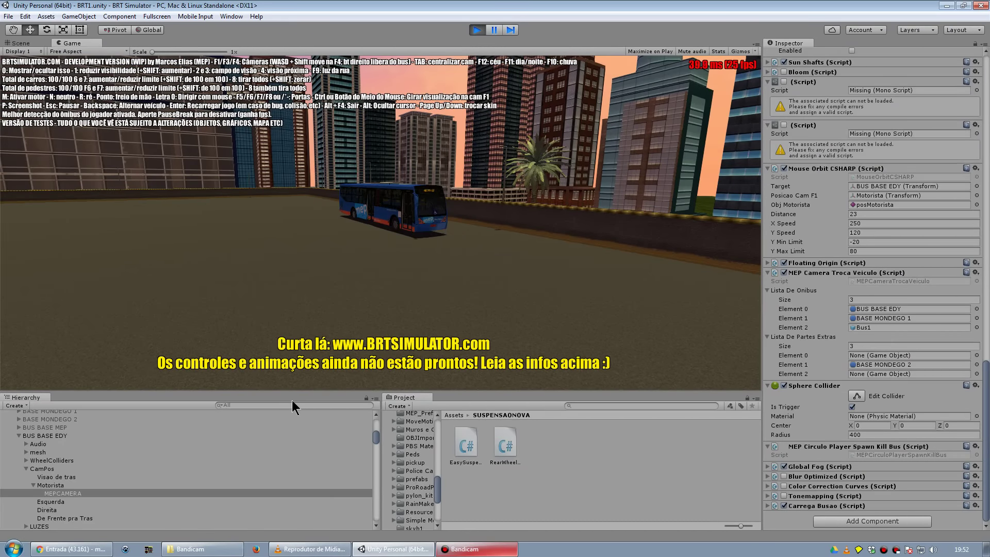
Switch the game camera to the next bus and show BASE MONDEGO 1's Veiculo Simples settings.
{"action": "key", "text": "BackSpace"}
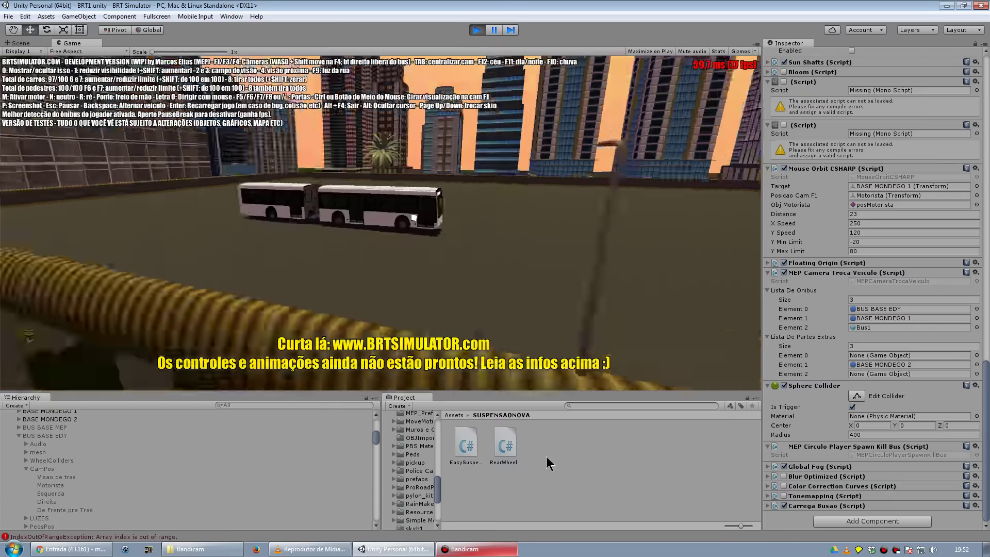
{"action": "scroll", "coordinate": [86, 497], "scroll_direction": "down", "scroll_amount": 5}
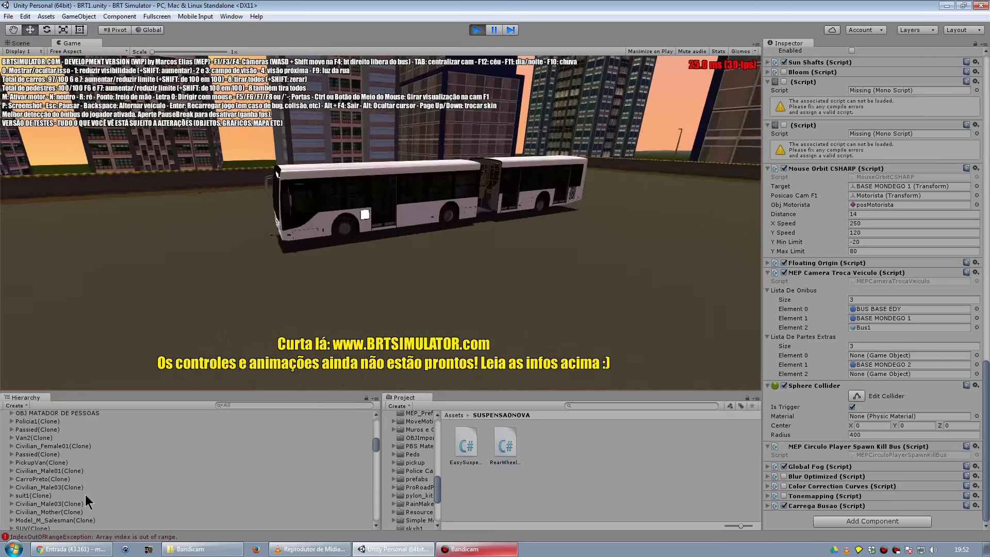
{"action": "scroll", "coordinate": [86, 497], "scroll_direction": "up", "scroll_amount": 3}
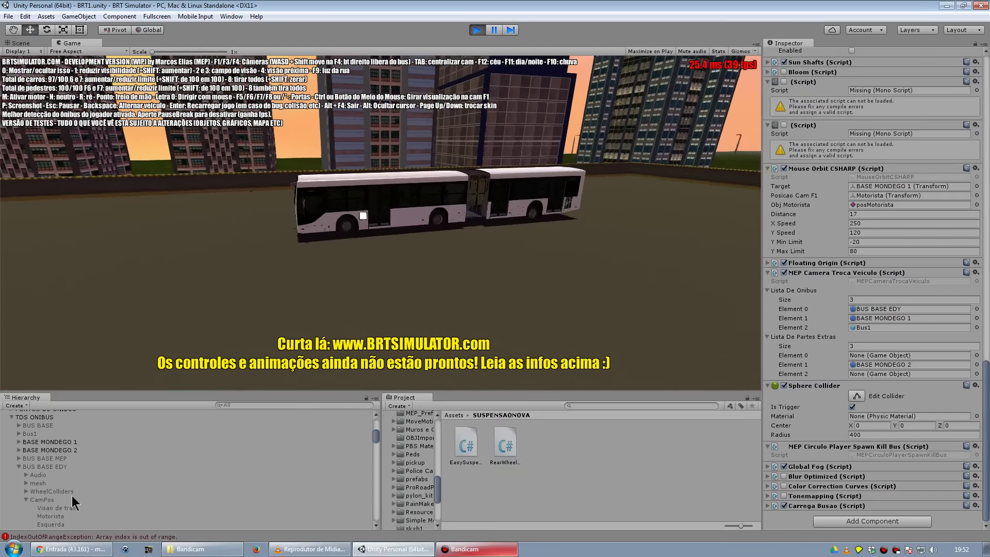
{"action": "left_click", "coordinate": [29, 442]}
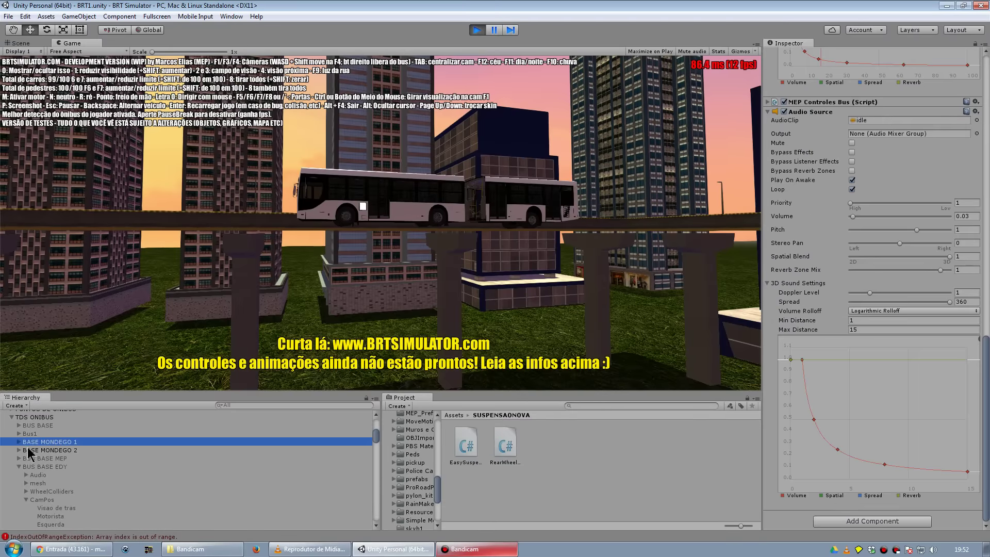
{"action": "scroll", "coordinate": [852, 270], "scroll_direction": "up", "scroll_amount": 3}
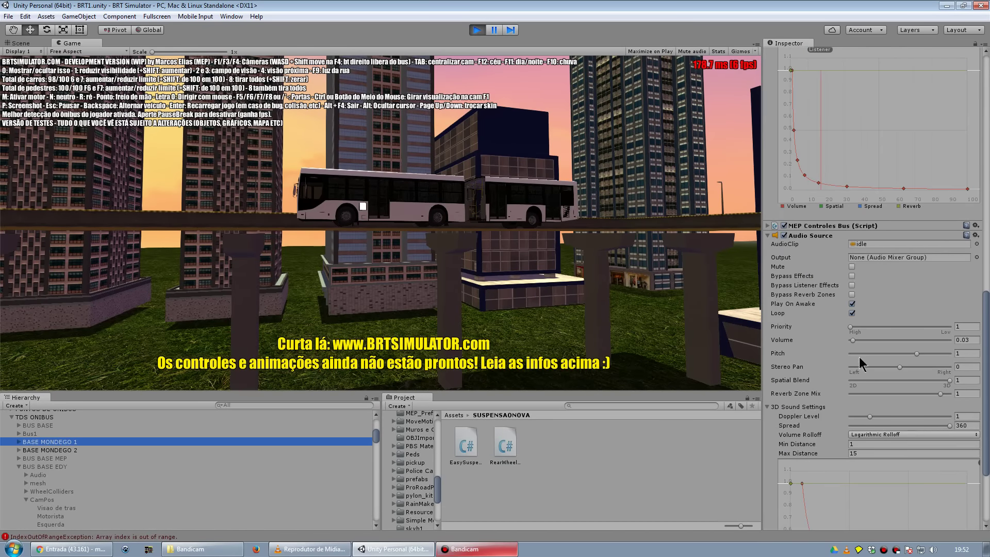
{"action": "scroll", "coordinate": [858, 356], "scroll_direction": "up", "scroll_amount": 5}
{"action": "scroll", "coordinate": [942, 357], "scroll_direction": "up", "scroll_amount": 5}
{"action": "scroll", "coordinate": [907, 364], "scroll_direction": "up", "scroll_amount": 5}
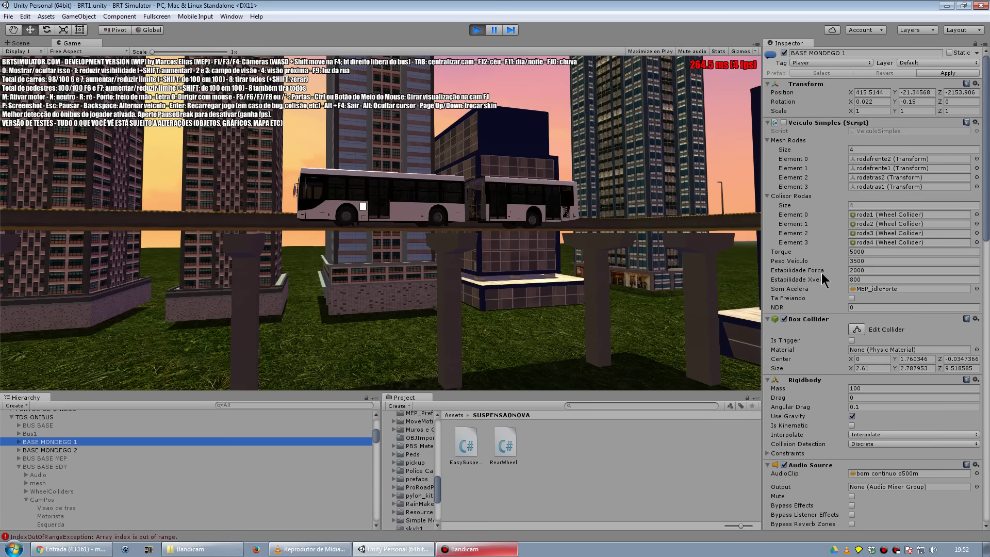
Check the 3500 vehicle weight, then show BASE MONDEGO 2's hinge joint in the Scene view.
{"action": "left_click", "coordinate": [859, 260]}
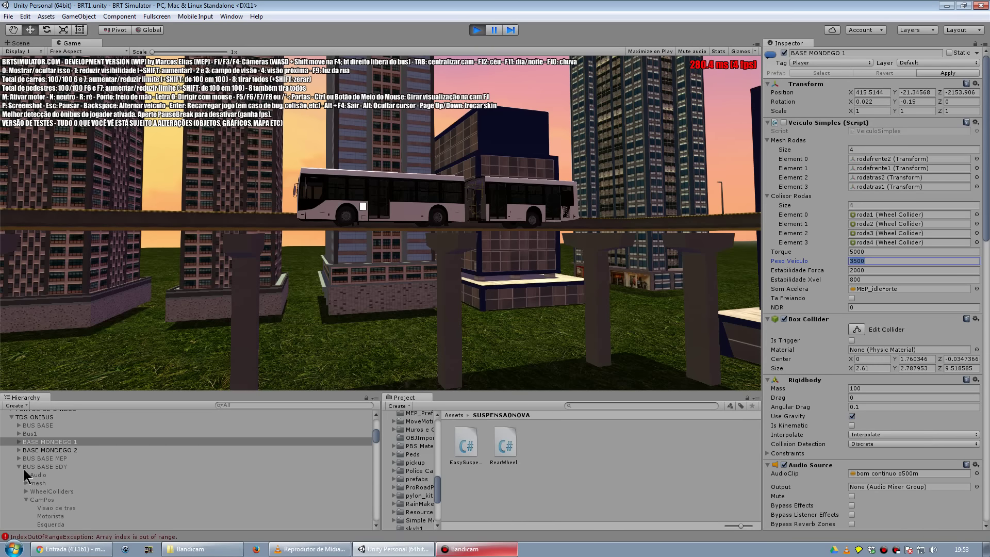
{"action": "left_click", "coordinate": [67, 450]}
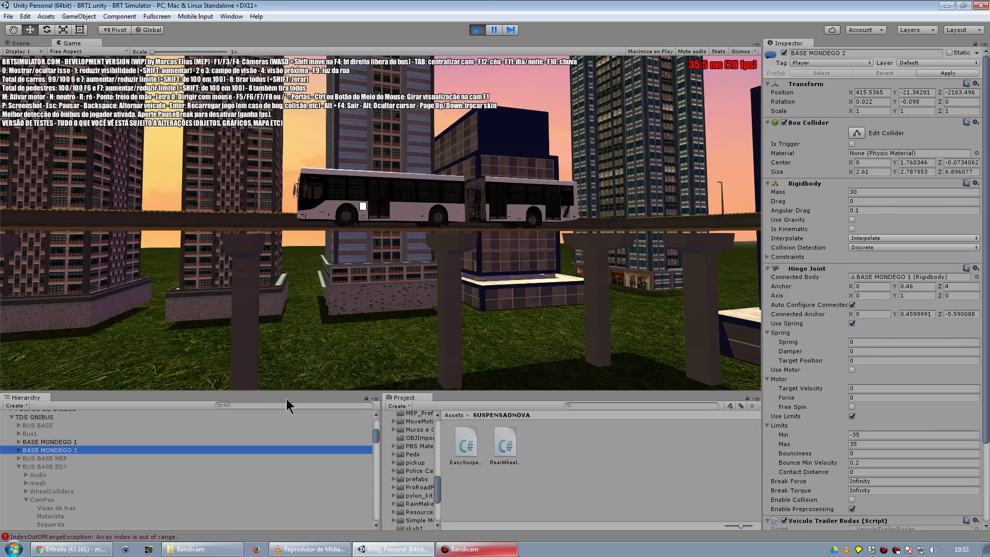
{"action": "left_click", "coordinate": [464, 549]}
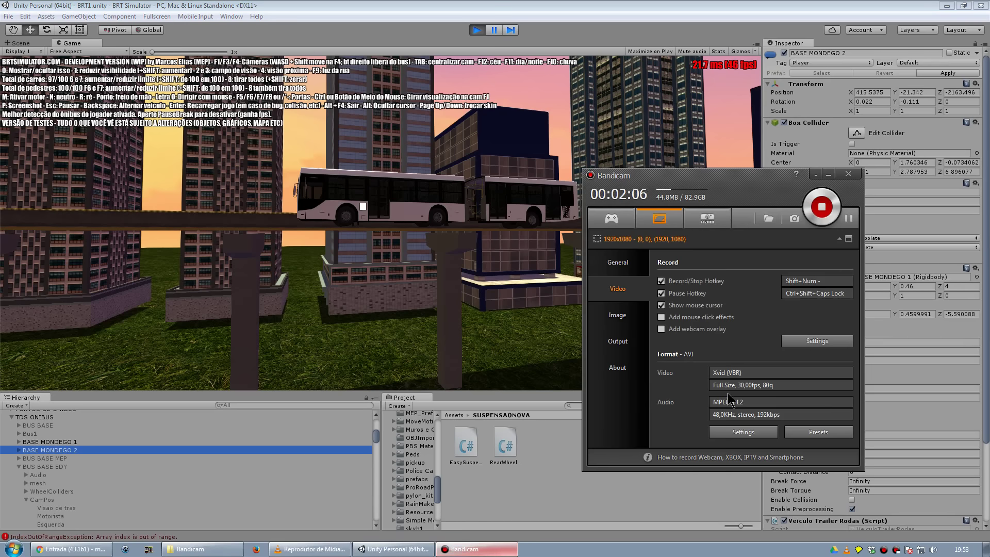
{"action": "left_click", "coordinate": [652, 105]}
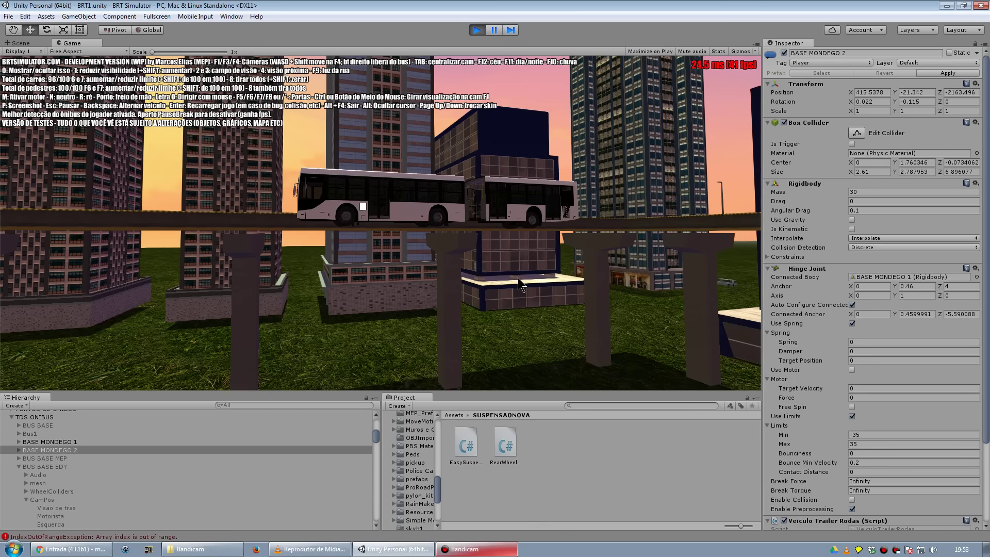
{"action": "left_click", "coordinate": [19, 42]}
Frame BASE MONDEGO 2 in the Scene view and zoom in on its hinge joint.
{"action": "key", "text": "f"}
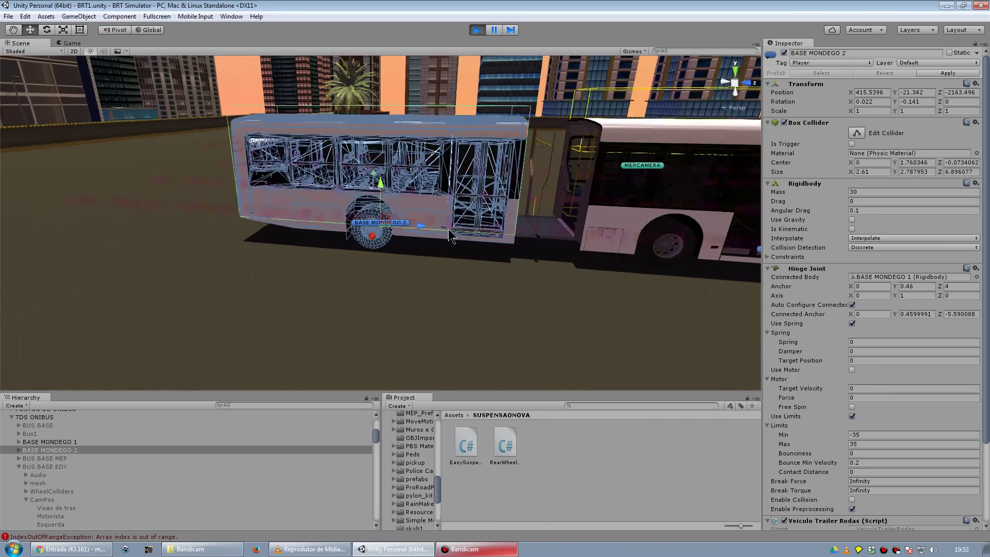
{"action": "scroll", "coordinate": [507, 243], "scroll_direction": "up", "scroll_amount": 3}
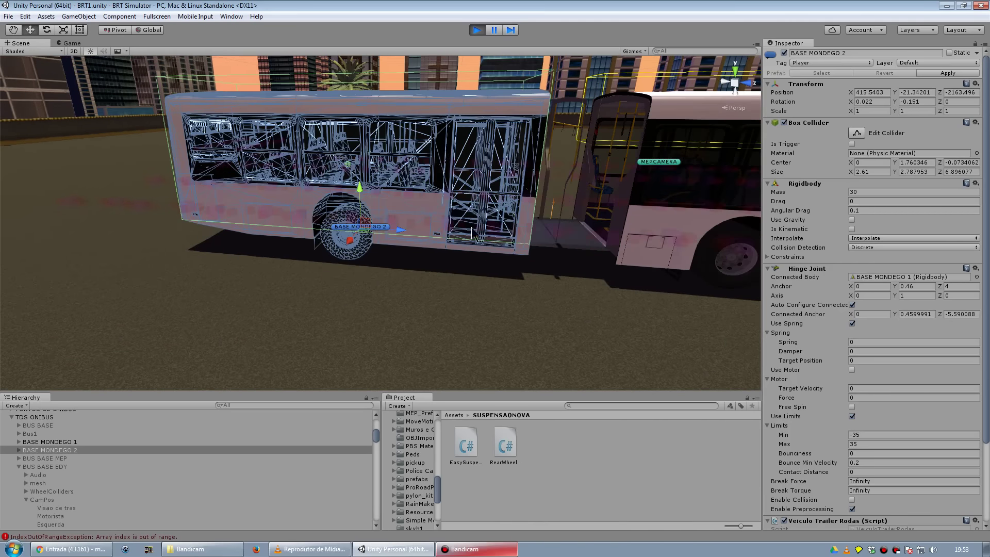
{"action": "middle_click_drag", "start_coordinate": [372, 254], "coordinate": [256, 248]}
{"action": "scroll", "coordinate": [278, 245], "scroll_direction": "down", "scroll_amount": 2}
{"action": "scroll", "coordinate": [295, 242], "scroll_direction": "up", "scroll_amount": 3}
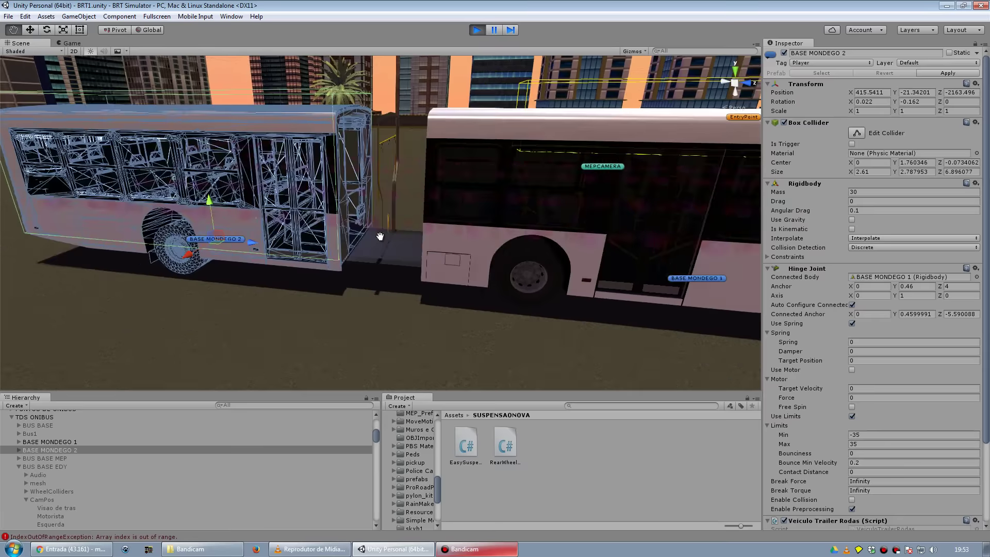
{"action": "scroll", "coordinate": [296, 242], "scroll_direction": "up", "scroll_amount": 1}
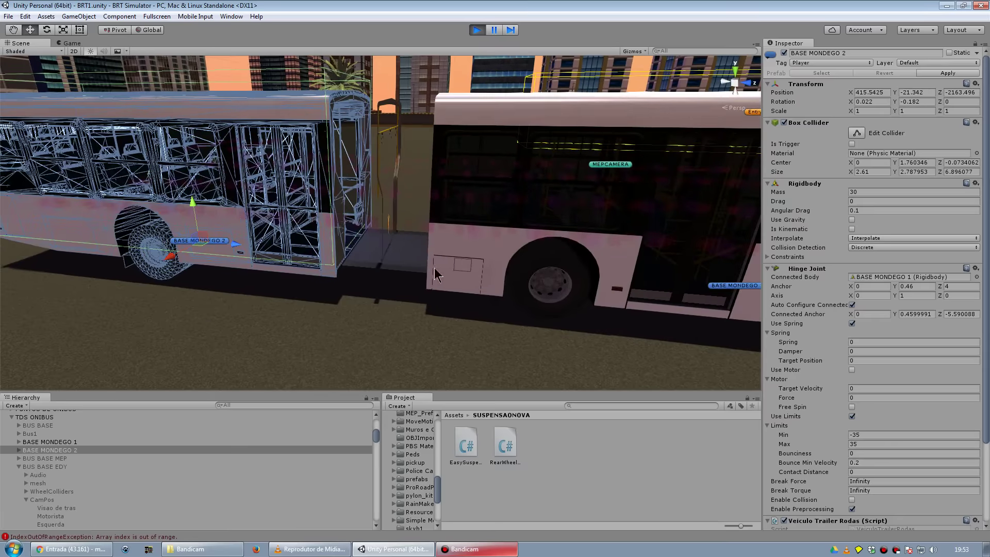
{"action": "scroll", "coordinate": [434, 268], "scroll_direction": "up", "scroll_amount": 2}
{"action": "scroll", "coordinate": [429, 271], "scroll_direction": "up", "scroll_amount": 2}
{"action": "scroll", "coordinate": [428, 270], "scroll_direction": "up", "scroll_amount": 1}
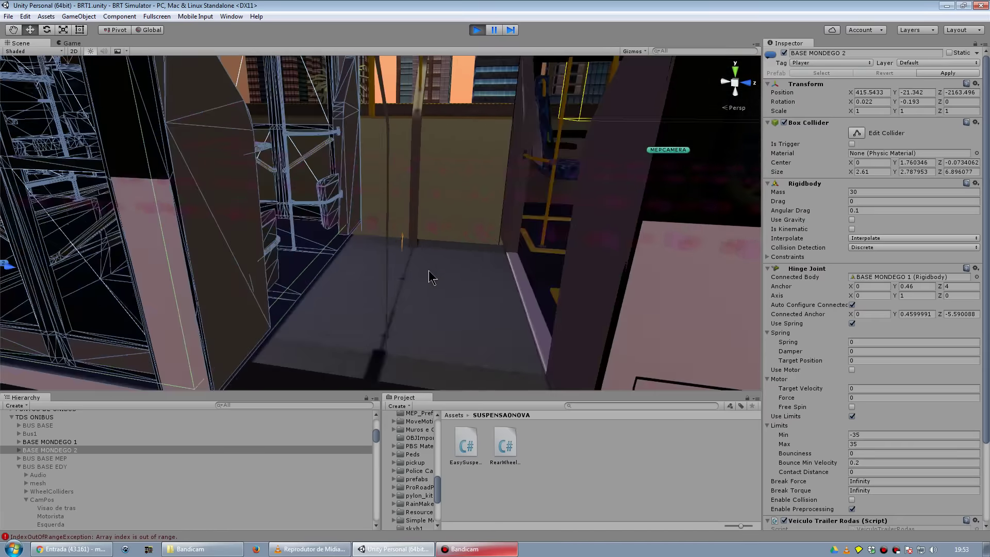
{"action": "scroll", "coordinate": [428, 270], "scroll_direction": "down", "scroll_amount": 3}
{"action": "scroll", "coordinate": [428, 271], "scroll_direction": "down", "scroll_amount": 2}
{"action": "scroll", "coordinate": [428, 268], "scroll_direction": "down", "scroll_amount": 2}
{"action": "scroll", "coordinate": [441, 288], "scroll_direction": "down", "scroll_amount": 1}
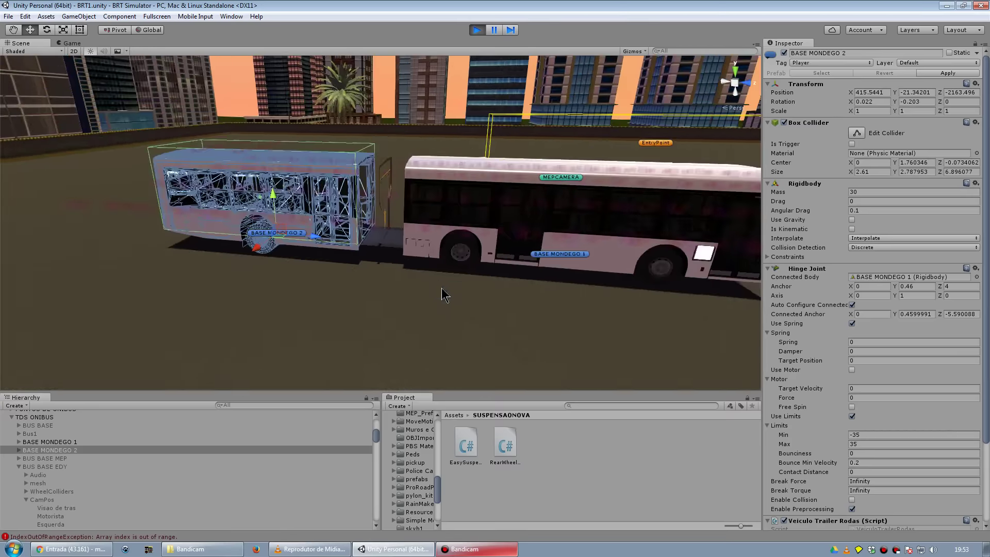
Bring both bus sections into view, then watch the running game from beside the bus.
{"action": "key", "text": "Right"}
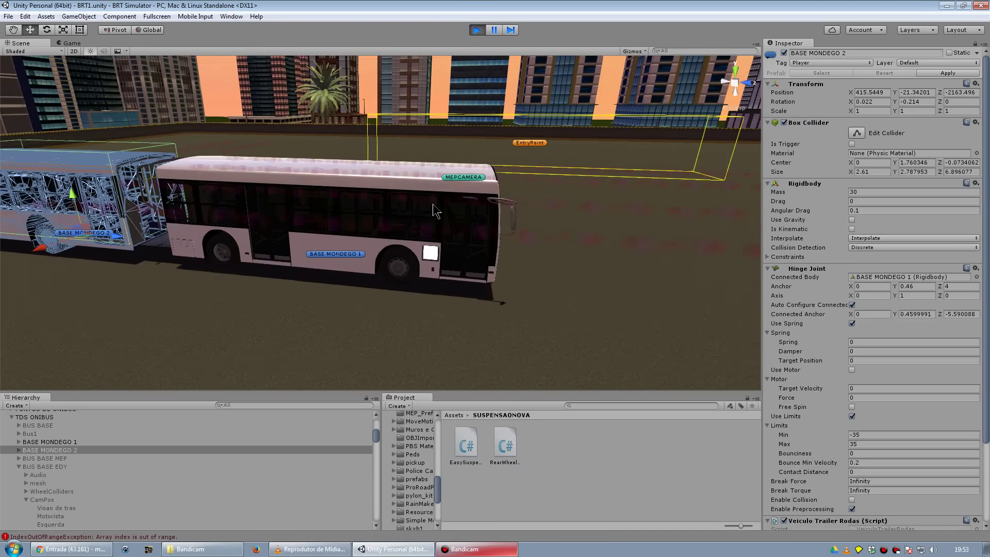
{"action": "key", "text": "Left"}
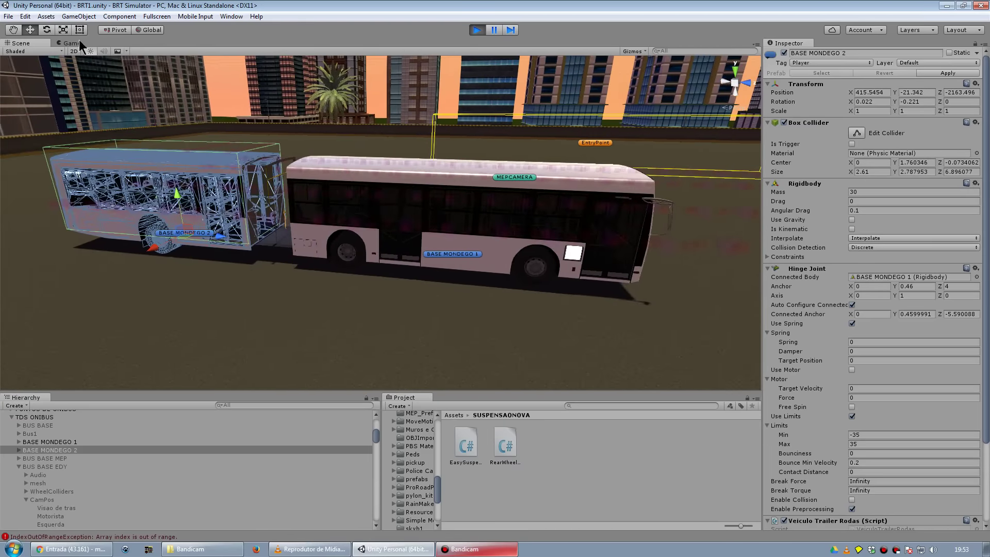
{"action": "left_click", "coordinate": [79, 40]}
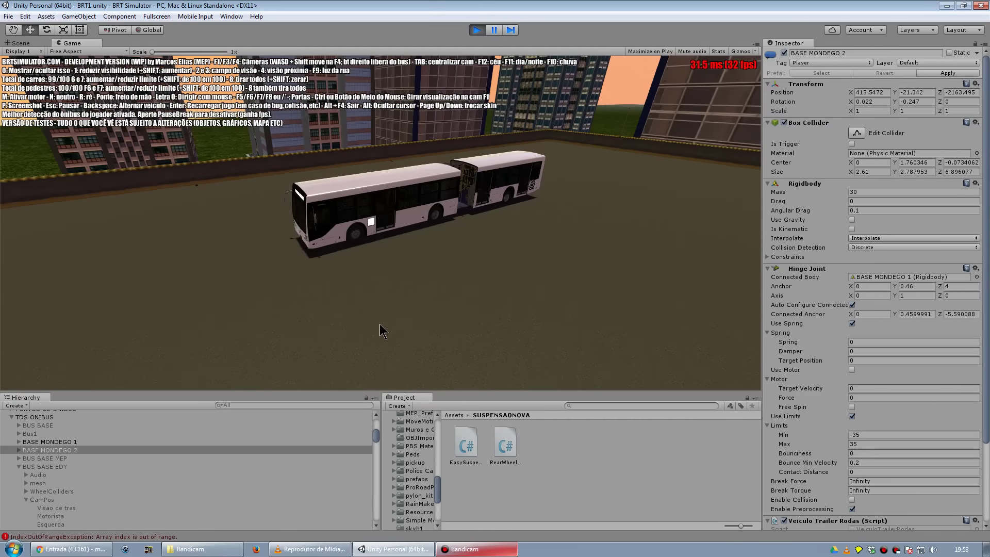
{"action": "middle_click_drag", "start_coordinate": [380, 324], "coordinate": [214, 345]}
Enable the Veiculo Simples script on BASE MONDEGO 1.
{"action": "scroll", "coordinate": [907, 413], "scroll_direction": "down", "scroll_amount": 5}
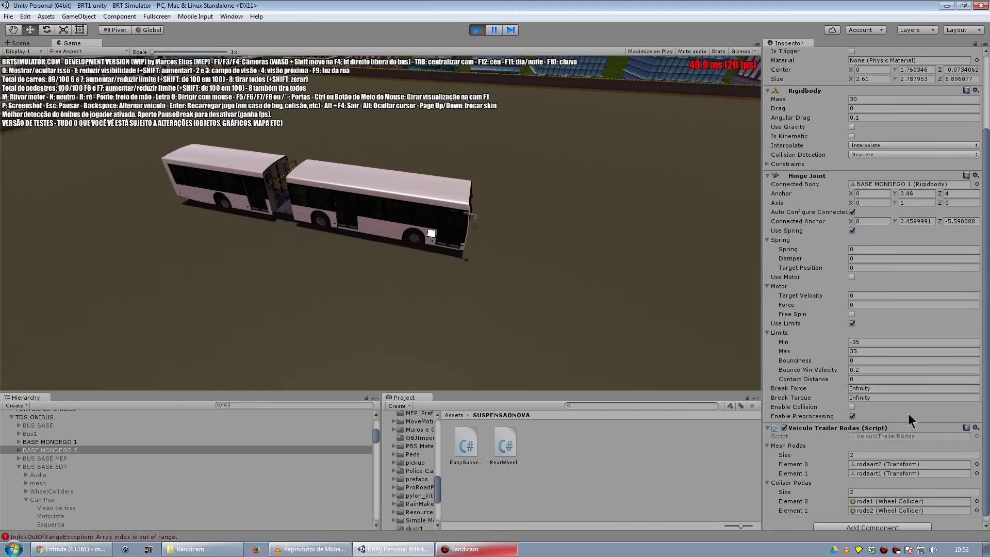
{"action": "scroll", "coordinate": [908, 413], "scroll_direction": "up", "scroll_amount": 5}
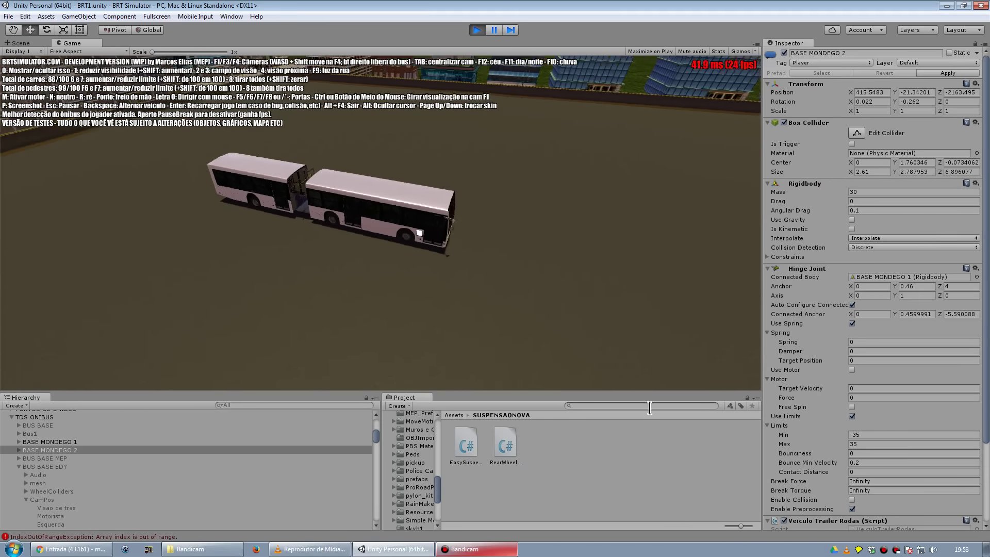
{"action": "left_click", "coordinate": [75, 441]}
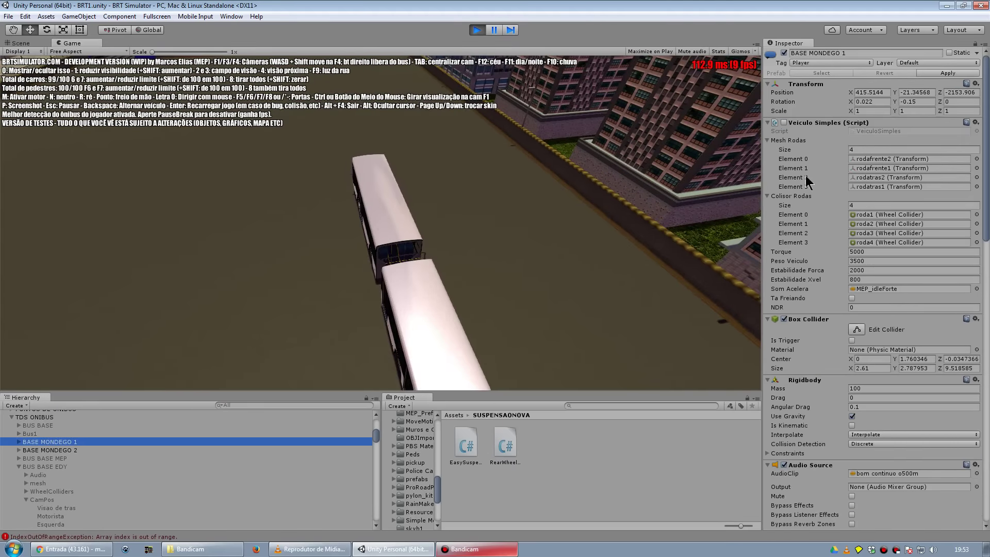
{"action": "left_click", "coordinate": [782, 122]}
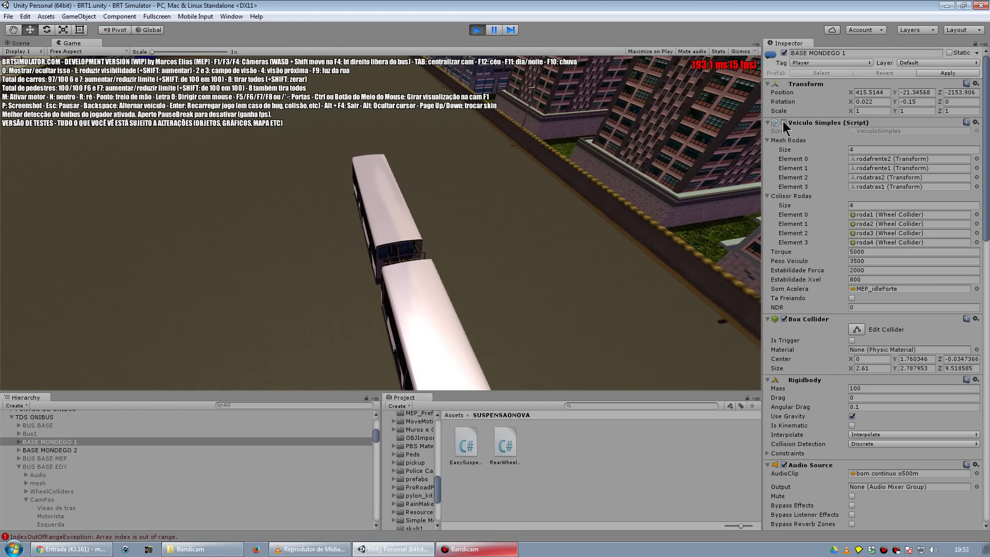
{"action": "left_click", "coordinate": [783, 122]}
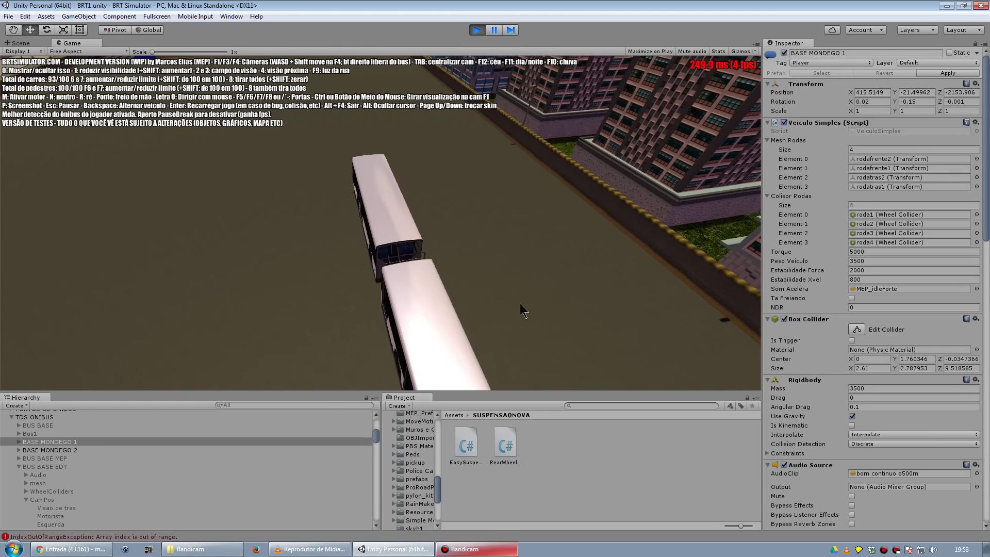
Orbit the game camera around the articulated bus as it turns and brakes.
{"action": "middle_click_drag", "start_coordinate": [520, 303], "coordinate": [707, 238]}
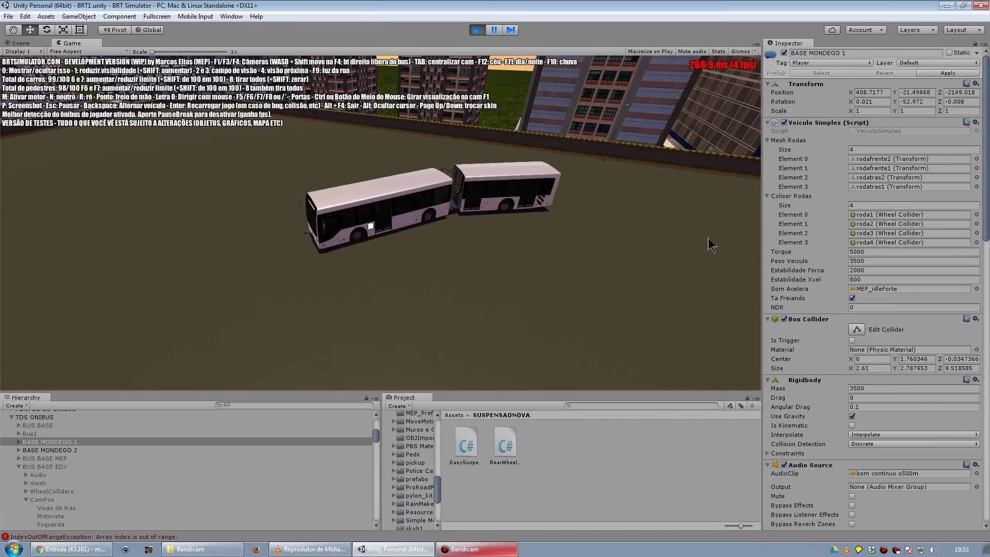
{"action": "mouse_move", "coordinate": [708, 237]}
{"action": "middle_mouse_down"}
{"action": "mouse_move", "coordinate": [561, 257]}
{"action": "mouse_move", "coordinate": [652, 246]}
{"action": "middle_mouse_up"}
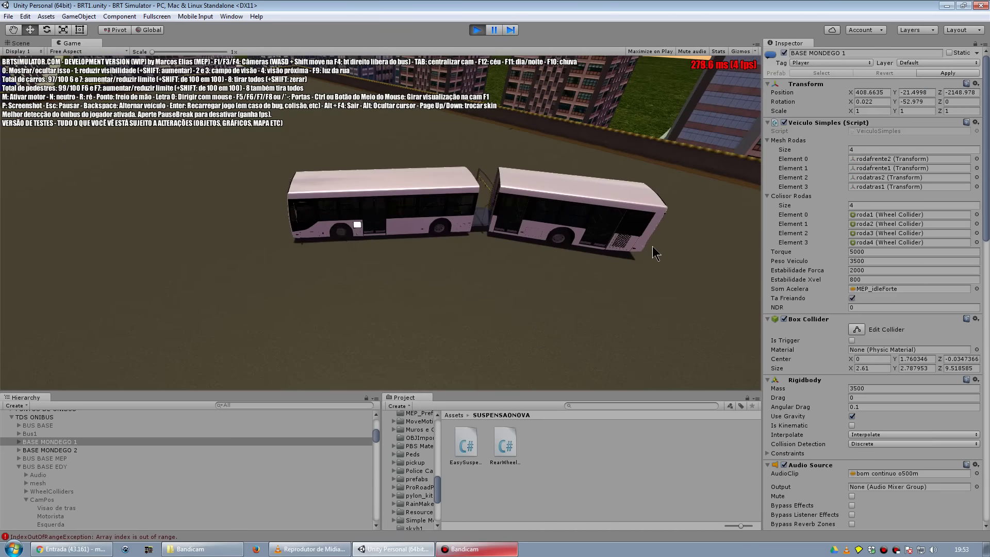
{"action": "mouse_move", "coordinate": [671, 292]}
{"action": "middle_mouse_down"}
{"action": "mouse_move", "coordinate": [586, 268]}
{"action": "mouse_move", "coordinate": [706, 178]}
{"action": "middle_mouse_up"}
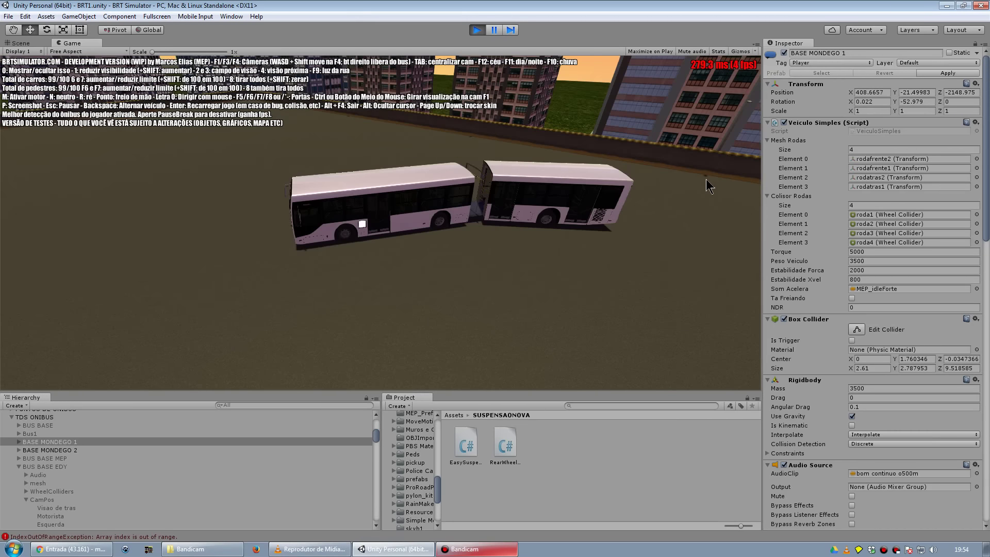
{"action": "middle_click_drag", "start_coordinate": [706, 179], "coordinate": [701, 165]}
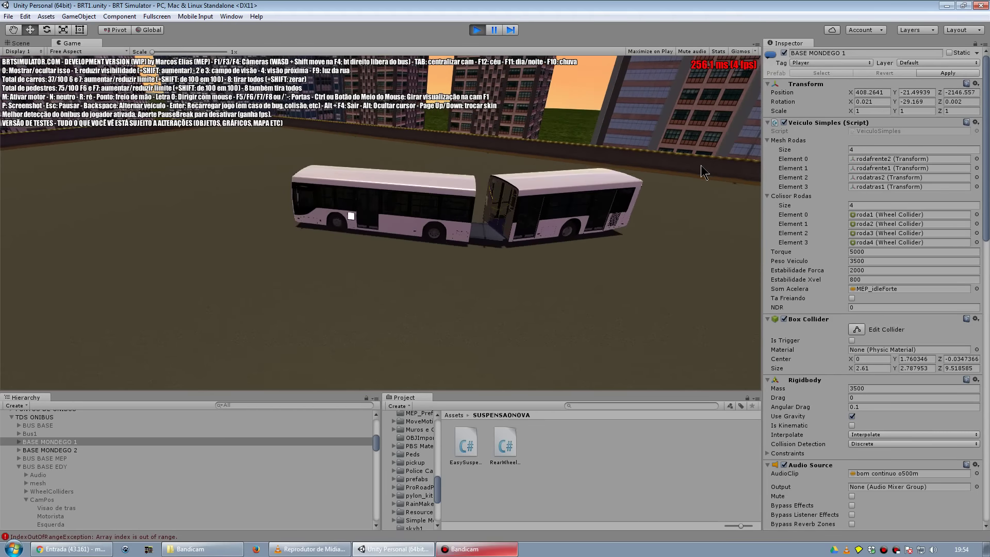
{"action": "middle_click_drag", "start_coordinate": [700, 165], "coordinate": [670, 230]}
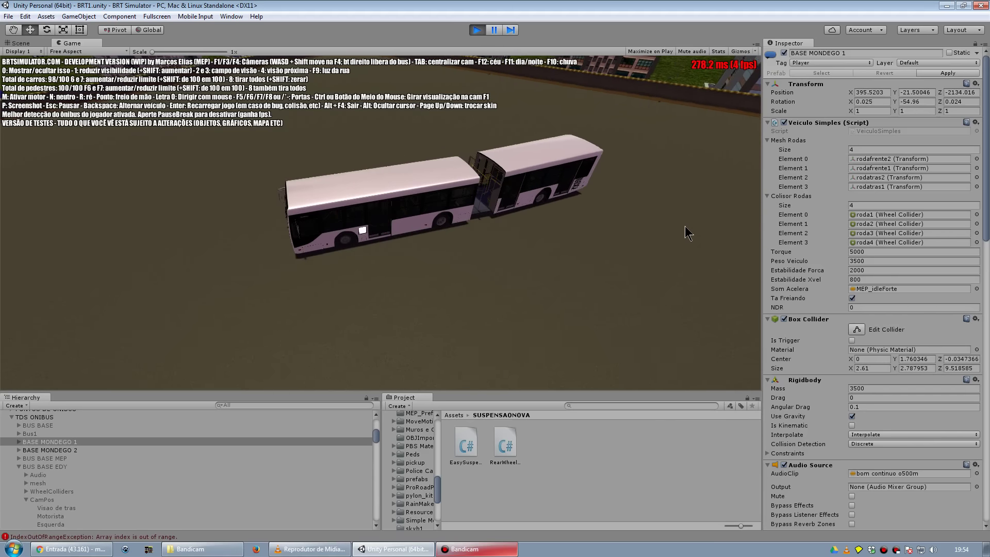
Inspect BASE MONDEGO 2's hinge joint axis values (0, 1, 0) while the bus runs.
{"action": "middle_click_drag", "start_coordinate": [685, 232], "coordinate": [78, 454]}
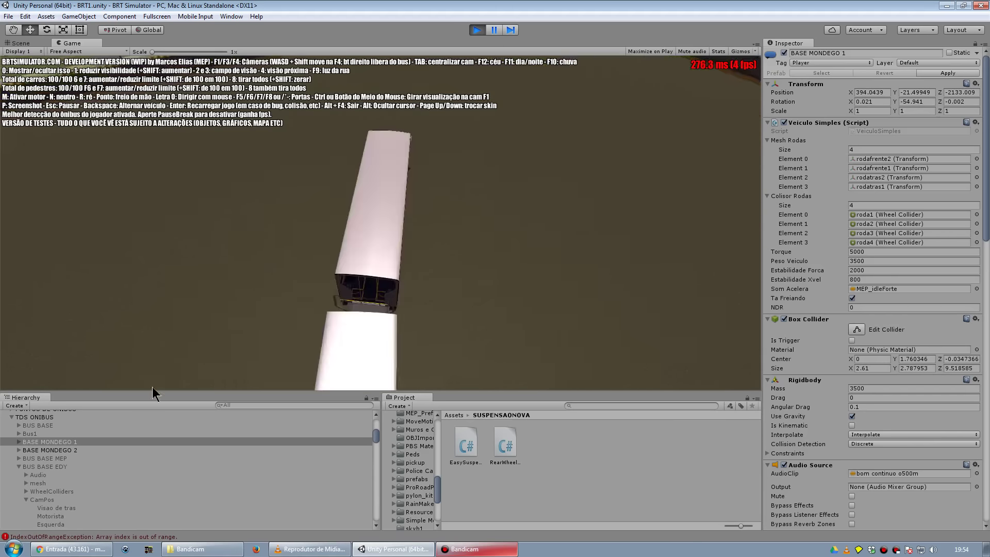
{"action": "left_click", "coordinate": [77, 449]}
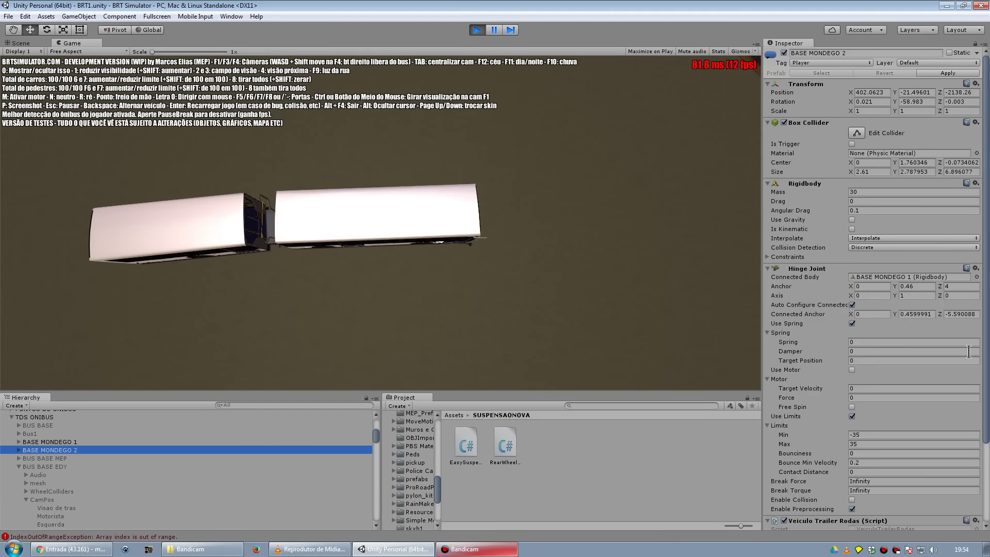
{"action": "scroll", "coordinate": [968, 352], "scroll_direction": "down", "scroll_amount": 3}
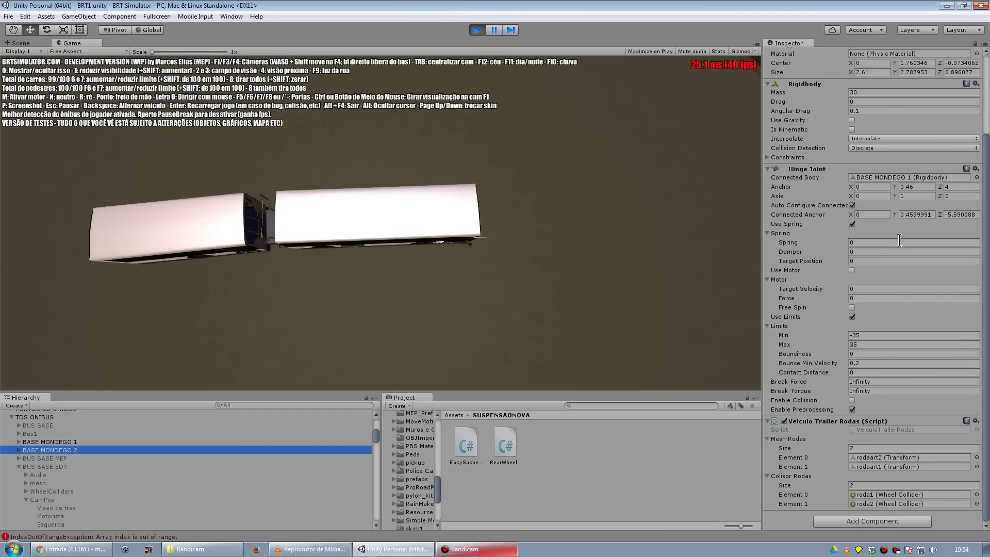
{"action": "left_click", "coordinate": [876, 196]}
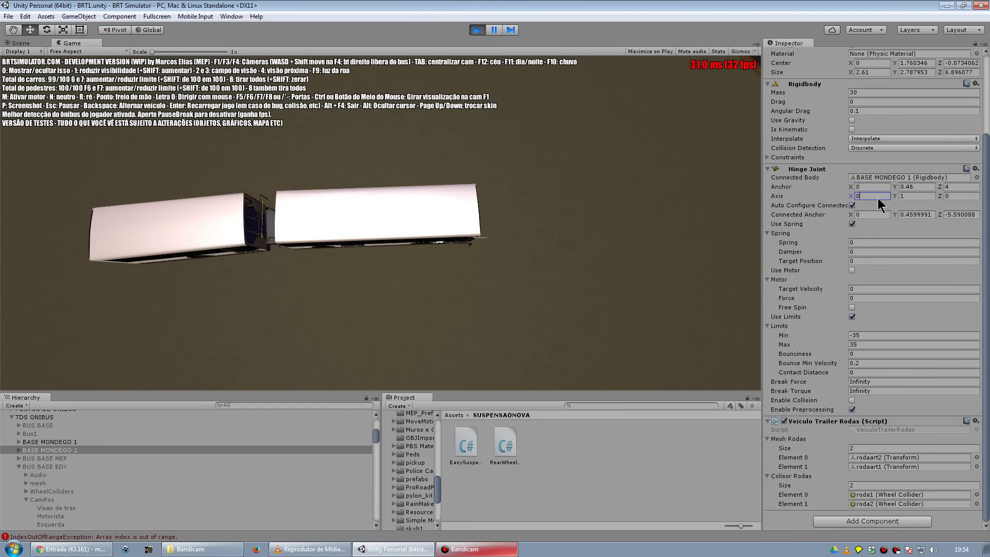
{"action": "left_click", "coordinate": [958, 198]}
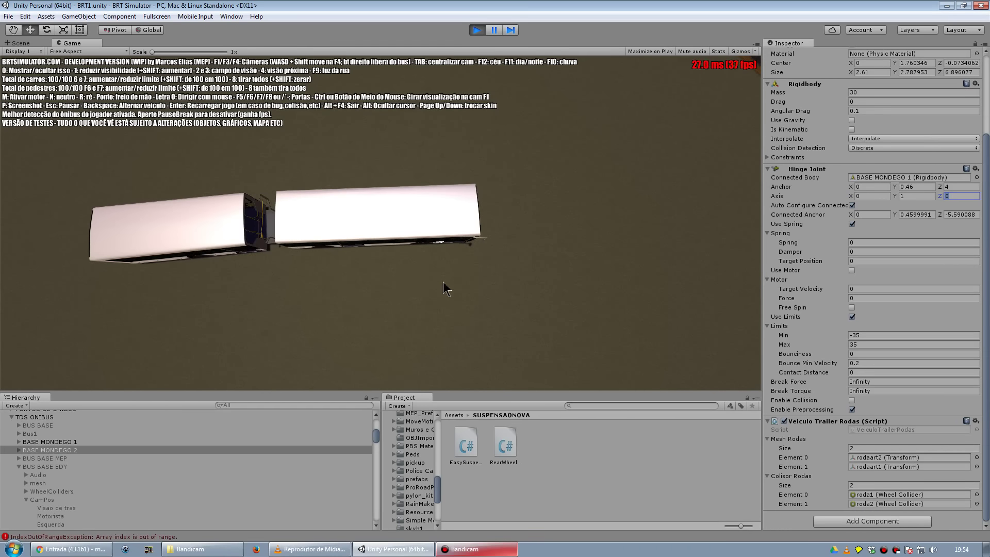
{"action": "middle_click_drag", "start_coordinate": [278, 300], "coordinate": [328, 163]}
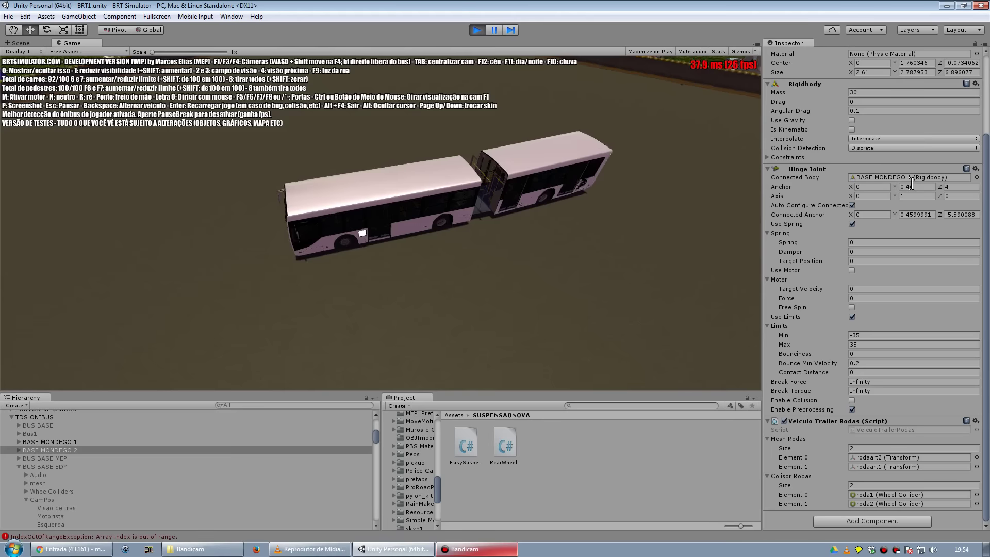
{"action": "type", "text": "6"}
{"action": "left_click", "coordinate": [906, 196]}
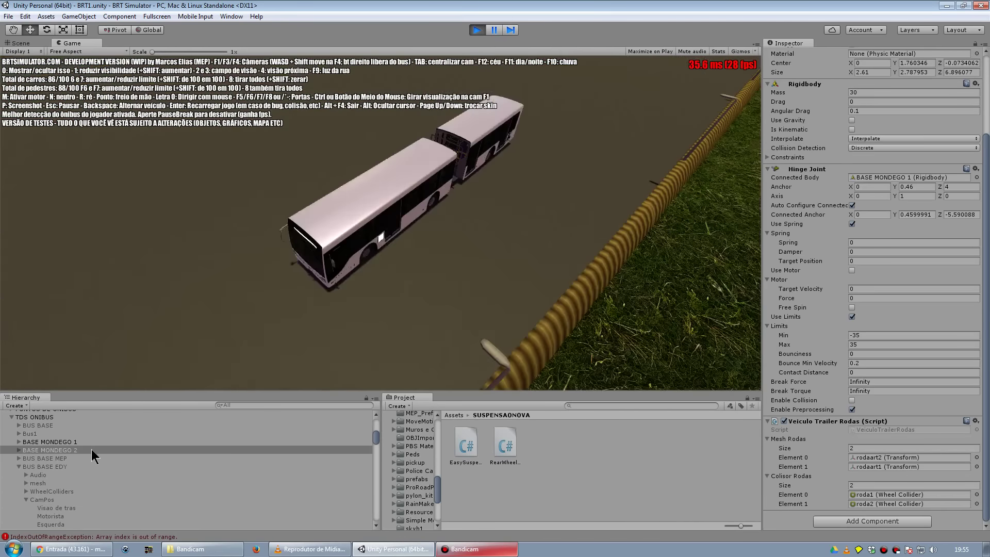
Compare BASE MONDEGO 1's 3500 Rigidbody mass with the trailer section's settings.
{"action": "left_click", "coordinate": [76, 442]}
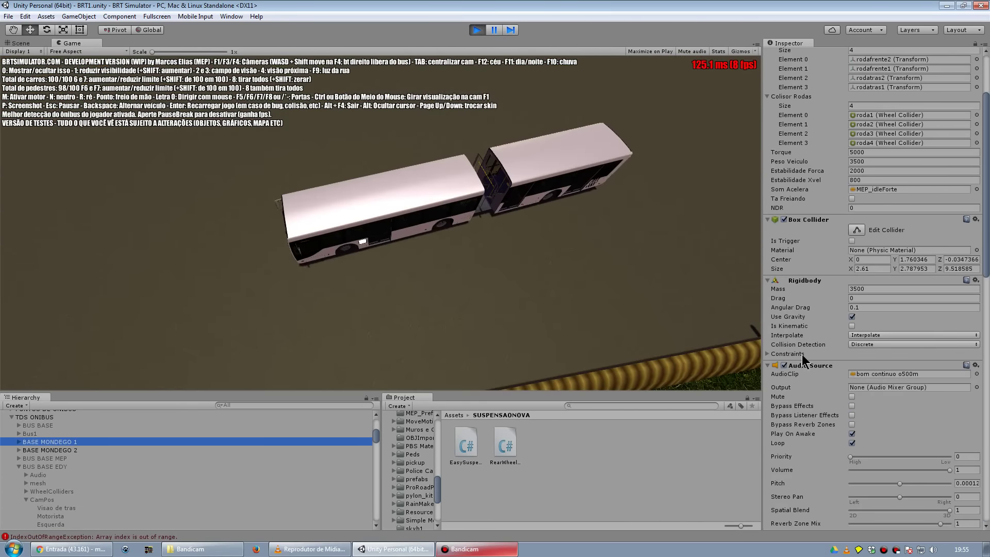
{"action": "scroll", "coordinate": [835, 334], "scroll_direction": "up", "scroll_amount": 4}
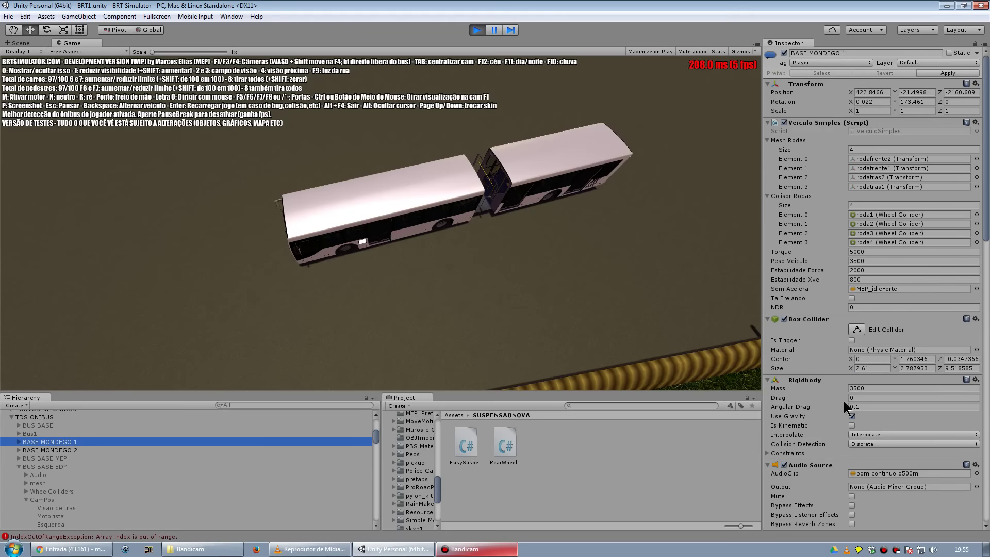
{"action": "left_click", "coordinate": [82, 449]}
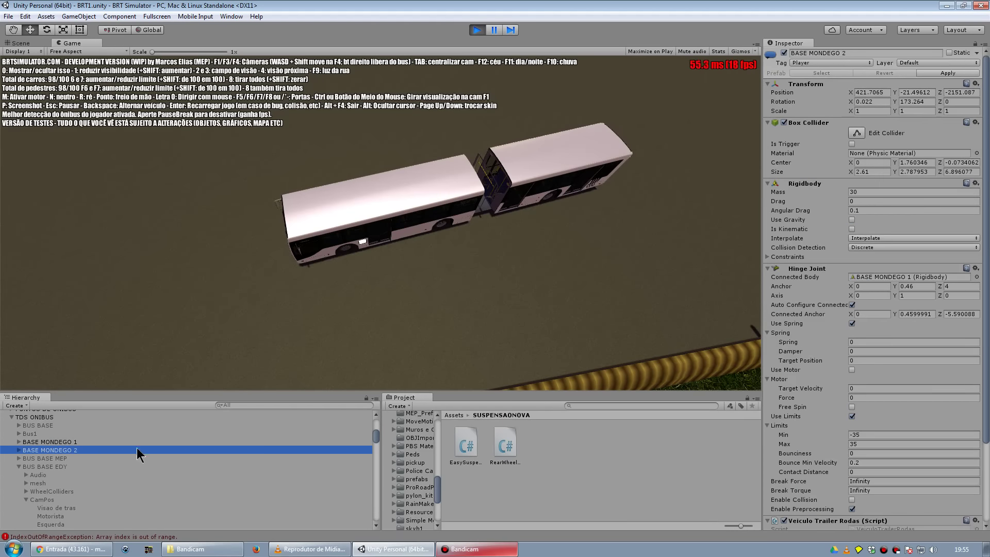
{"action": "left_click", "coordinate": [84, 441]}
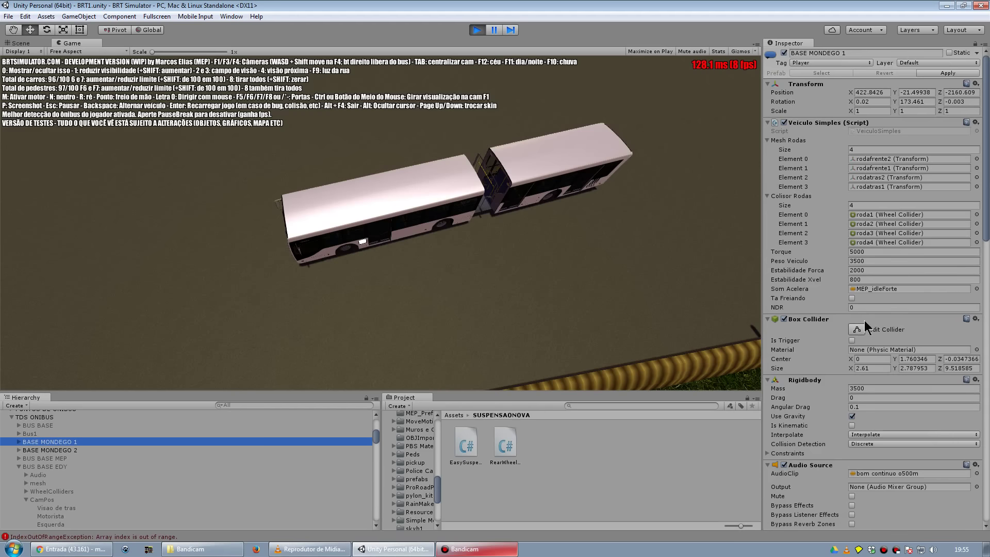
{"action": "left_click", "coordinate": [879, 391]}
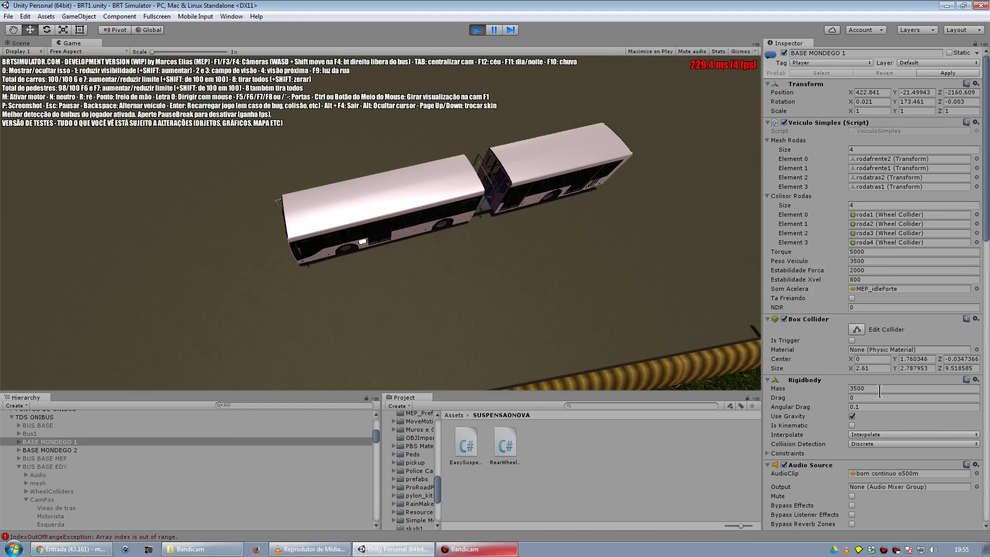
{"action": "left_click", "coordinate": [66, 450]}
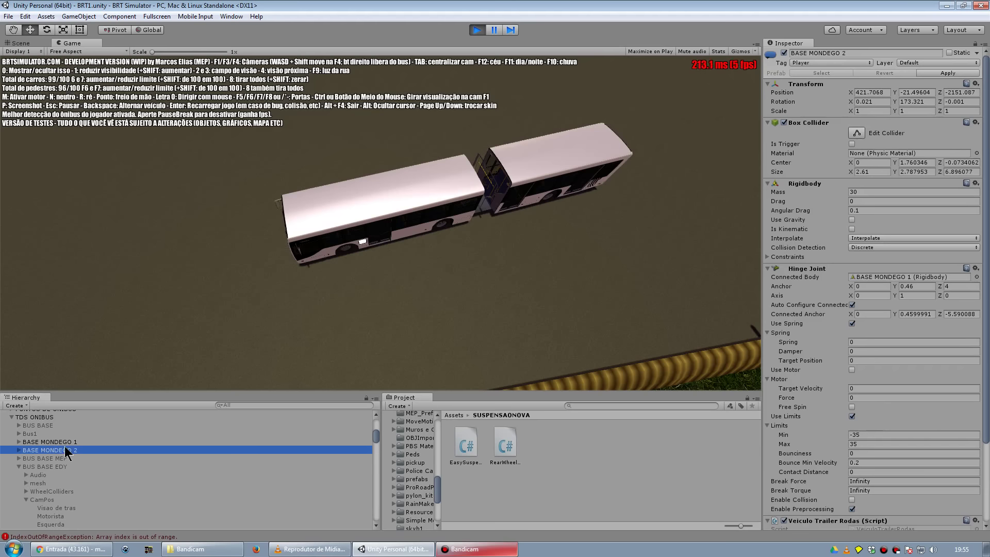
Set BASE MONDEGO 2's Rigidbody mass to 3500 and turn on Use Gravity.
{"action": "left_click", "coordinate": [867, 194]}
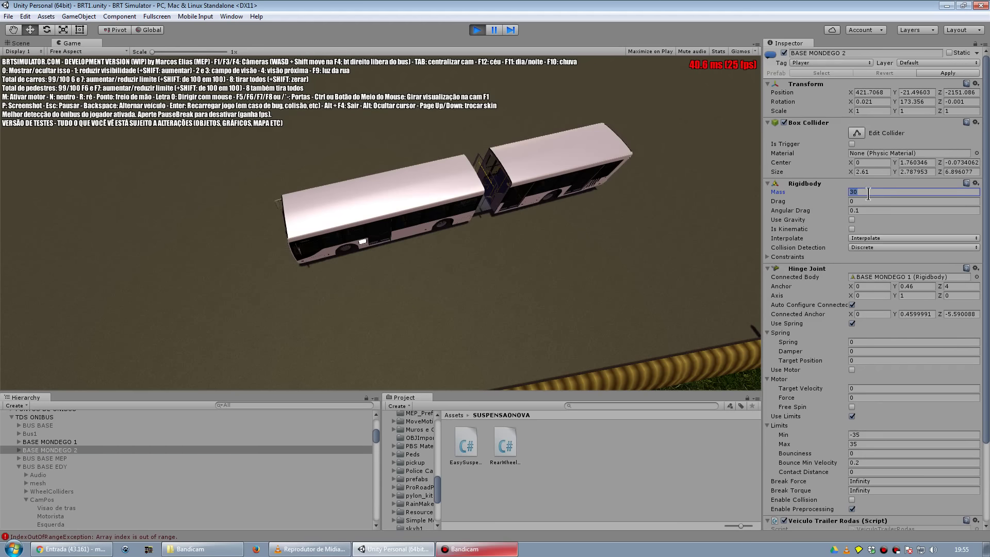
{"action": "type", "text": "350"}
{"action": "key", "text": "Return"}
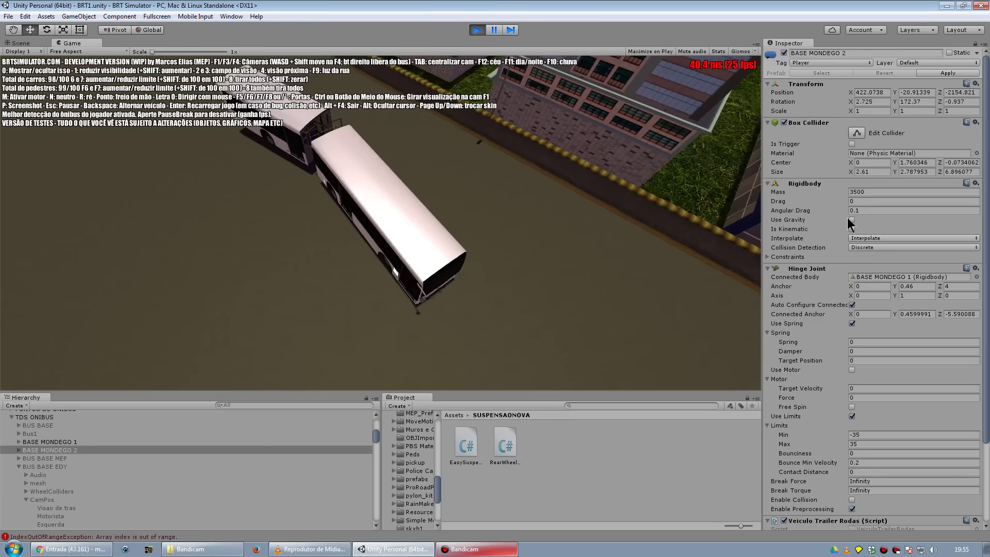
{"action": "left_click", "coordinate": [852, 220]}
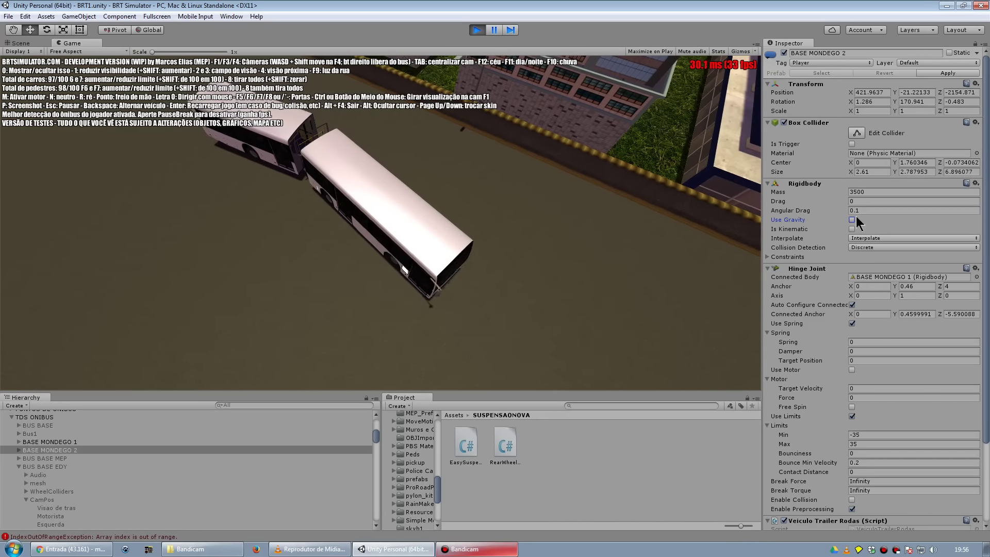
{"action": "left_click", "coordinate": [851, 219]}
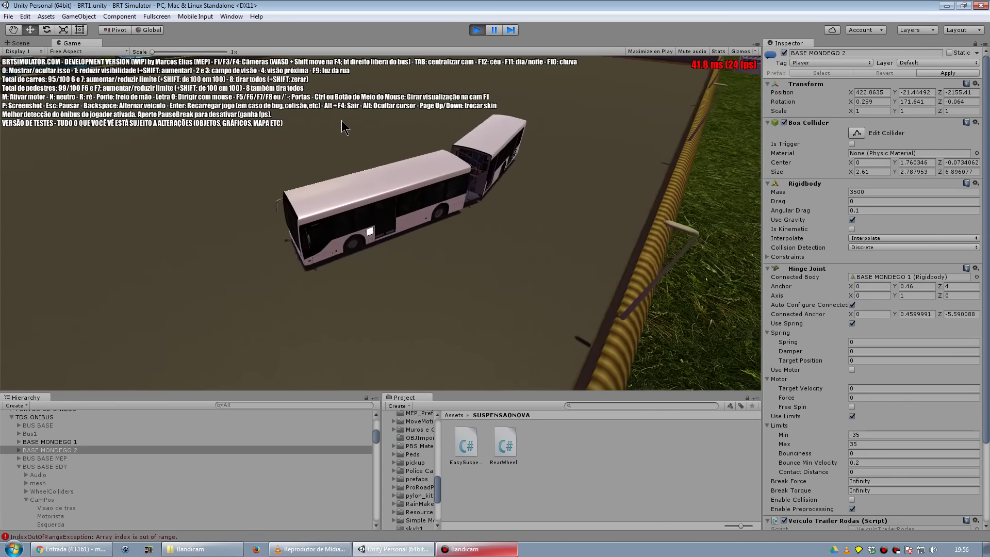
{"action": "mouse_move", "coordinate": [342, 120]}
{"action": "middle_mouse_down"}
{"action": "mouse_move", "coordinate": [190, 109]}
{"action": "mouse_move", "coordinate": [27, 26]}
{"action": "middle_mouse_up"}
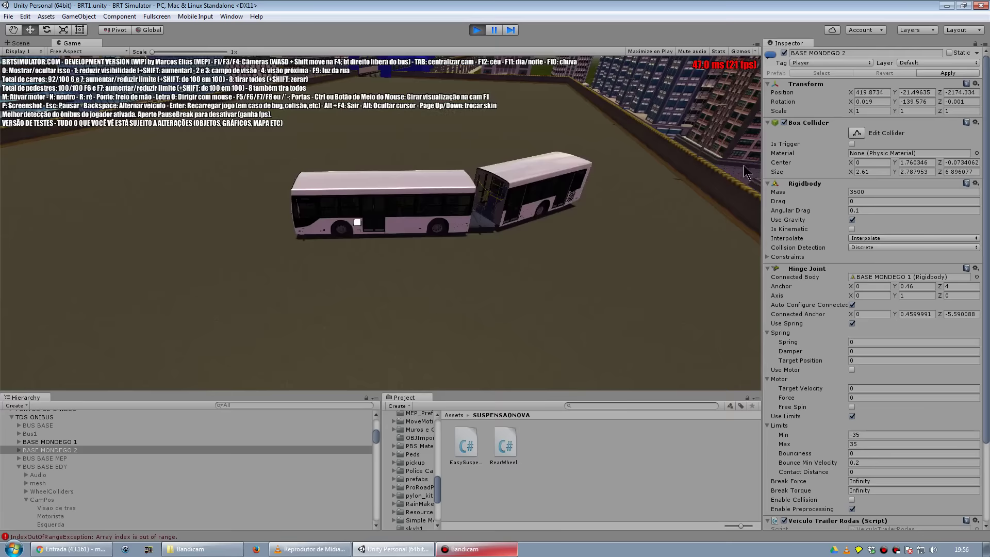
{"action": "left_click", "coordinate": [871, 190]}
{"action": "left_click", "coordinate": [489, 178]}
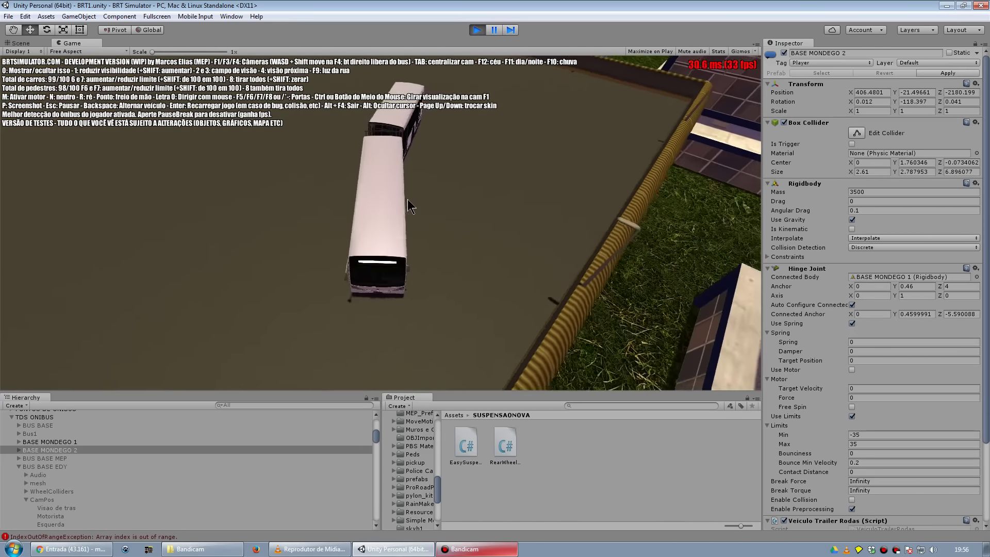
{"action": "middle_click_drag", "start_coordinate": [407, 199], "coordinate": [101, 157]}
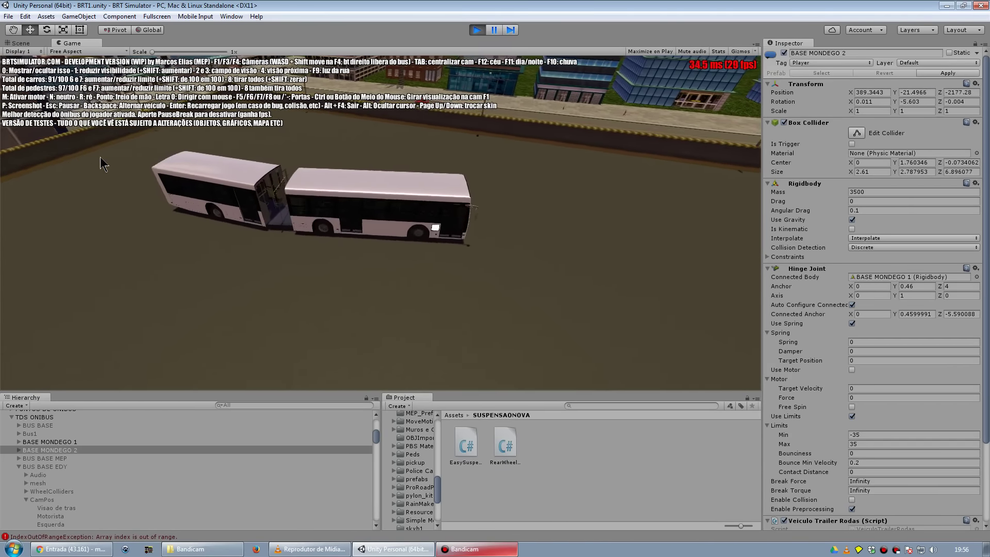
{"action": "mouse_move", "coordinate": [100, 157]}
{"action": "middle_mouse_down"}
{"action": "mouse_move", "coordinate": [171, 141]}
{"action": "mouse_move", "coordinate": [151, 138]}
{"action": "mouse_move", "coordinate": [642, 117]}
{"action": "middle_mouse_up"}
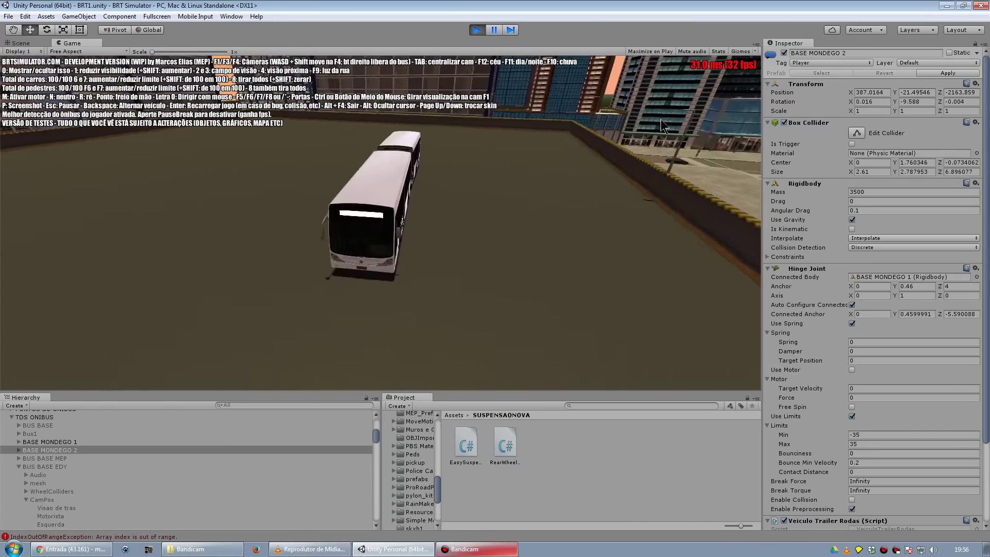
{"action": "scroll", "coordinate": [829, 253], "scroll_direction": "down", "scroll_amount": 4}
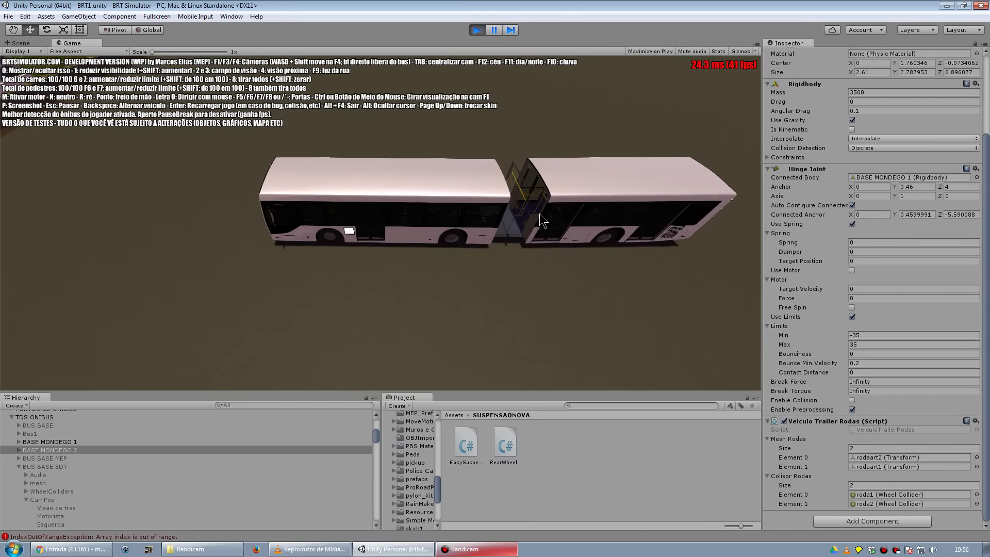
{"action": "mouse_move", "coordinate": [539, 213]}
{"action": "middle_mouse_down"}
{"action": "mouse_move", "coordinate": [565, 131]}
{"action": "mouse_move", "coordinate": [552, 220]}
{"action": "mouse_move", "coordinate": [320, 181]}
{"action": "mouse_move", "coordinate": [384, 177]}
{"action": "middle_mouse_up"}
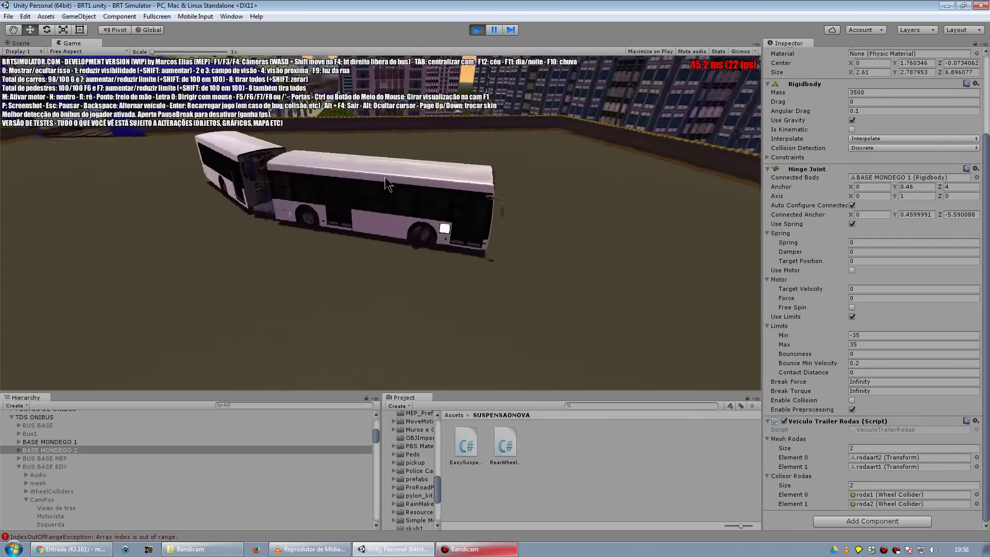
{"action": "mouse_move", "coordinate": [833, 239]}
{"action": "middle_mouse_down"}
{"action": "mouse_move", "coordinate": [851, 160]}
{"action": "mouse_move", "coordinate": [277, 159]}
{"action": "mouse_move", "coordinate": [479, 155]}
{"action": "middle_mouse_up"}
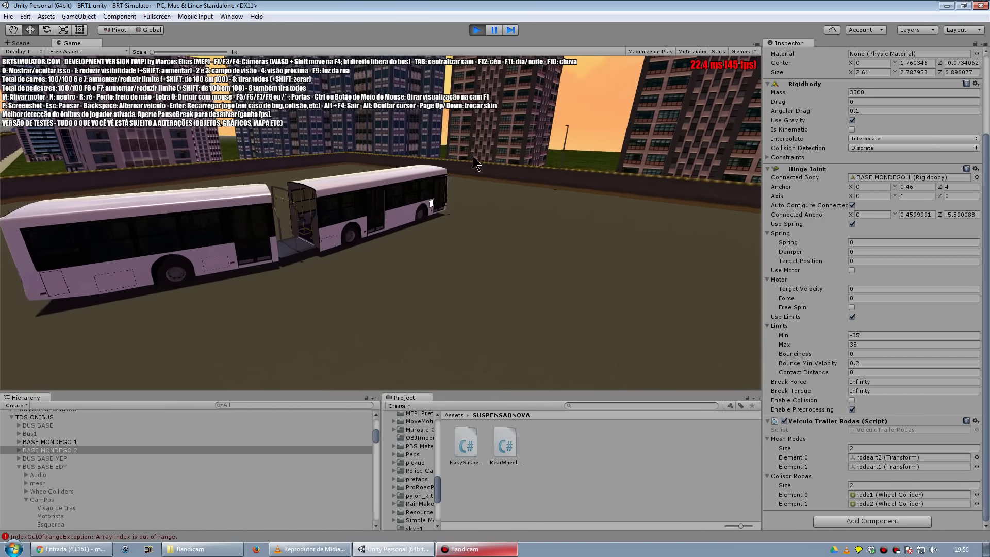
{"action": "mouse_move", "coordinate": [475, 164]}
{"action": "middle_mouse_down"}
{"action": "mouse_move", "coordinate": [273, 263]}
{"action": "mouse_move", "coordinate": [248, 252]}
{"action": "middle_mouse_up"}
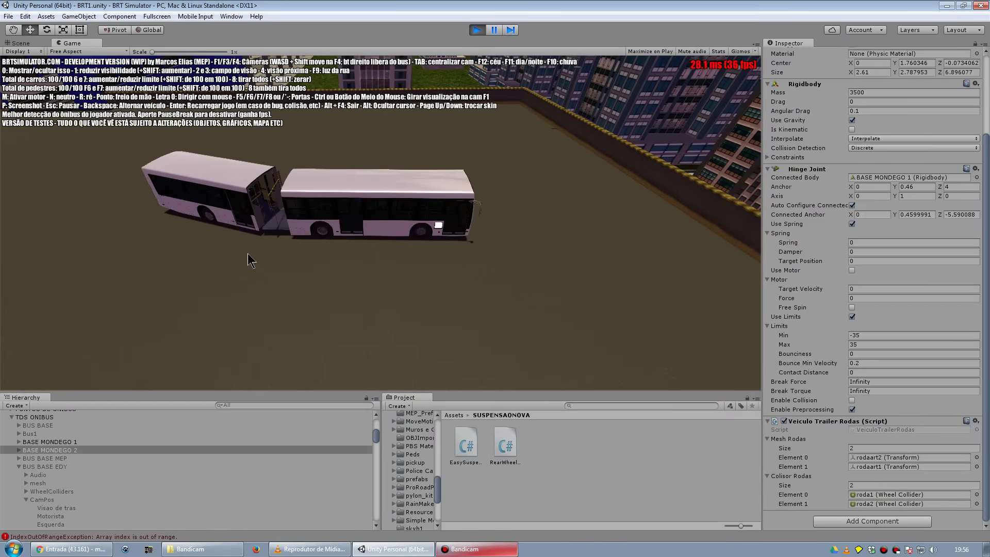
{"action": "mouse_move", "coordinate": [247, 252]}
{"action": "middle_mouse_down"}
{"action": "mouse_move", "coordinate": [272, 215]}
{"action": "mouse_move", "coordinate": [680, 347]}
{"action": "middle_mouse_up"}
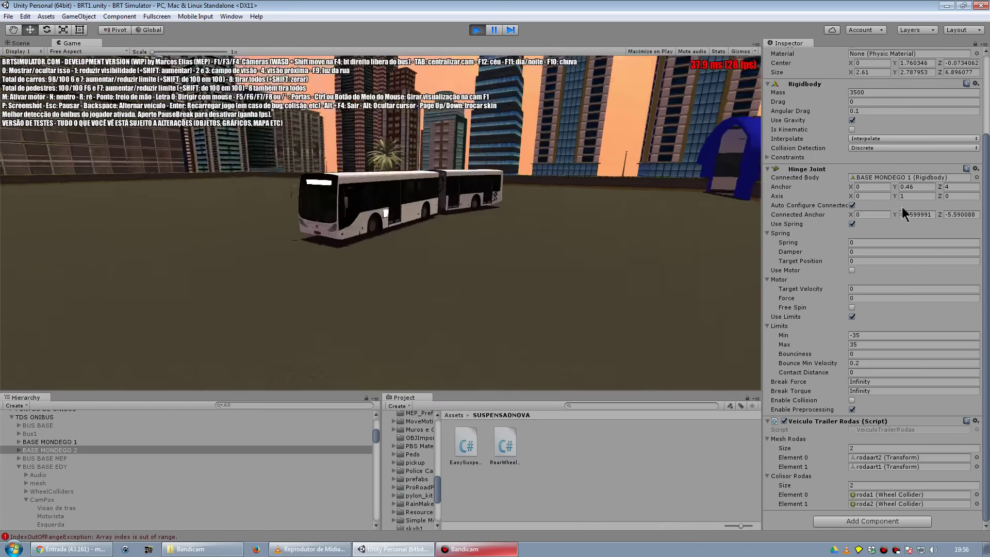
{"action": "left_click", "coordinate": [874, 197]}
{"action": "type", "text": "1"}
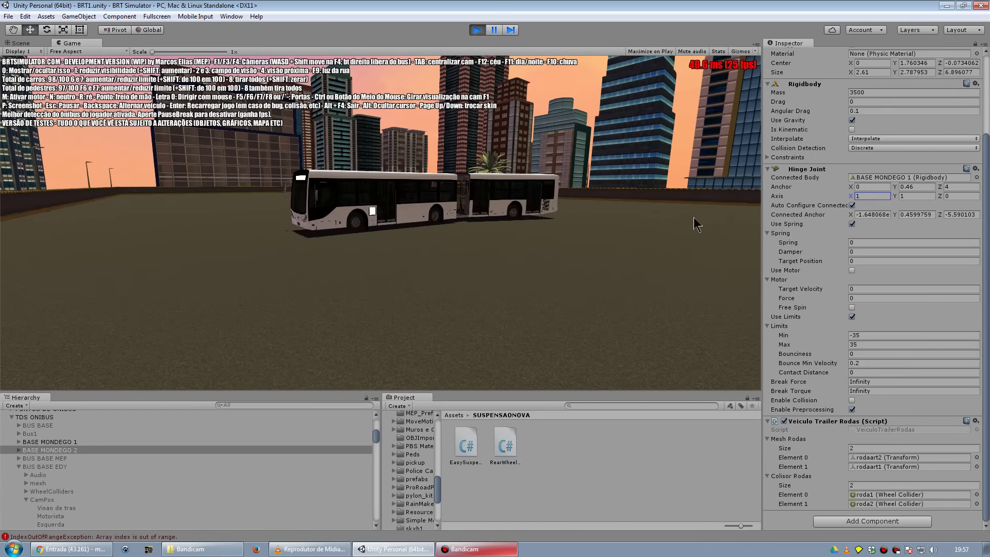
{"action": "mouse_move", "coordinate": [694, 217]}
{"action": "middle_mouse_down"}
{"action": "mouse_move", "coordinate": [521, 284]}
{"action": "mouse_move", "coordinate": [483, 284]}
{"action": "middle_mouse_up"}
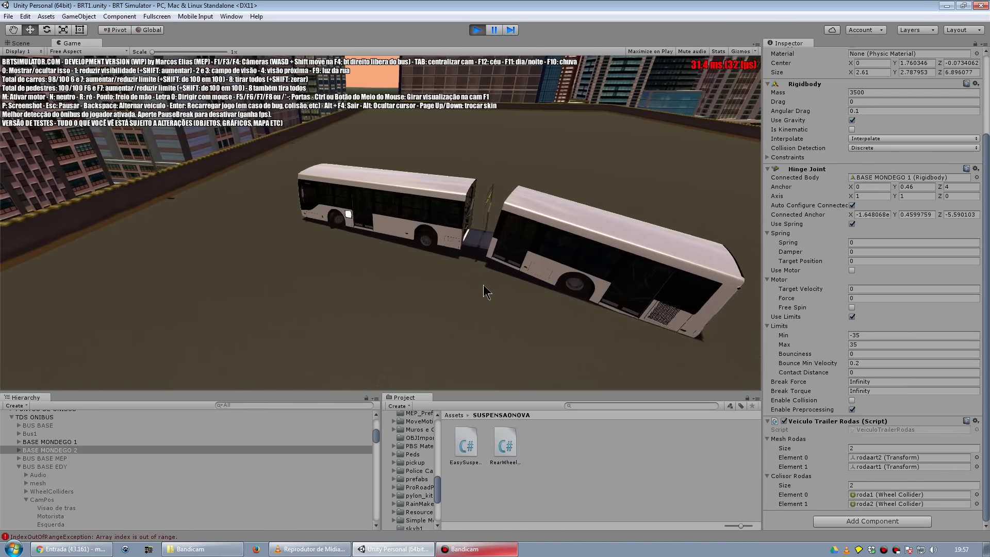
{"action": "mouse_move", "coordinate": [497, 264]}
{"action": "middle_mouse_down"}
{"action": "mouse_move", "coordinate": [585, 296]}
{"action": "mouse_move", "coordinate": [859, 205]}
{"action": "middle_mouse_up"}
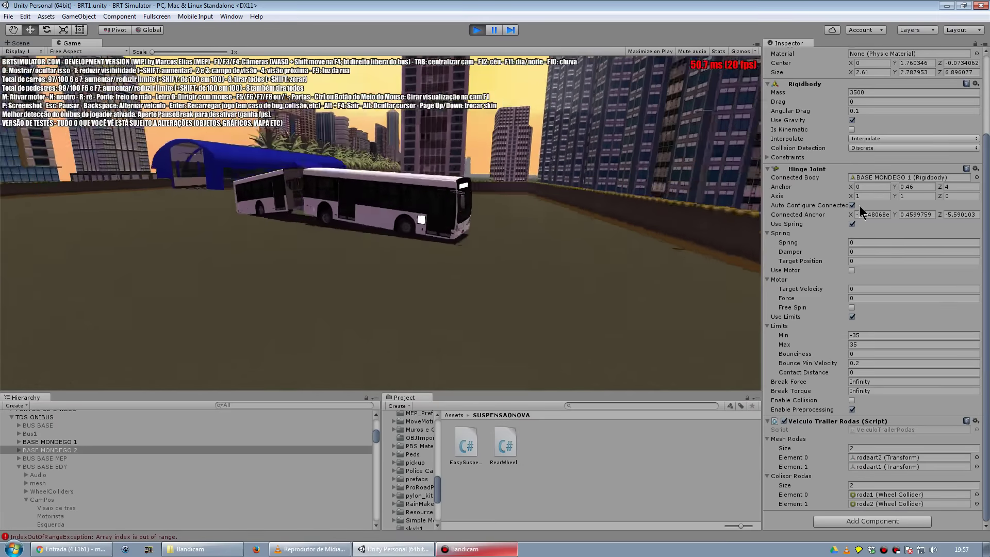
{"action": "left_click", "coordinate": [871, 196]}
{"action": "type", "text": "0"}
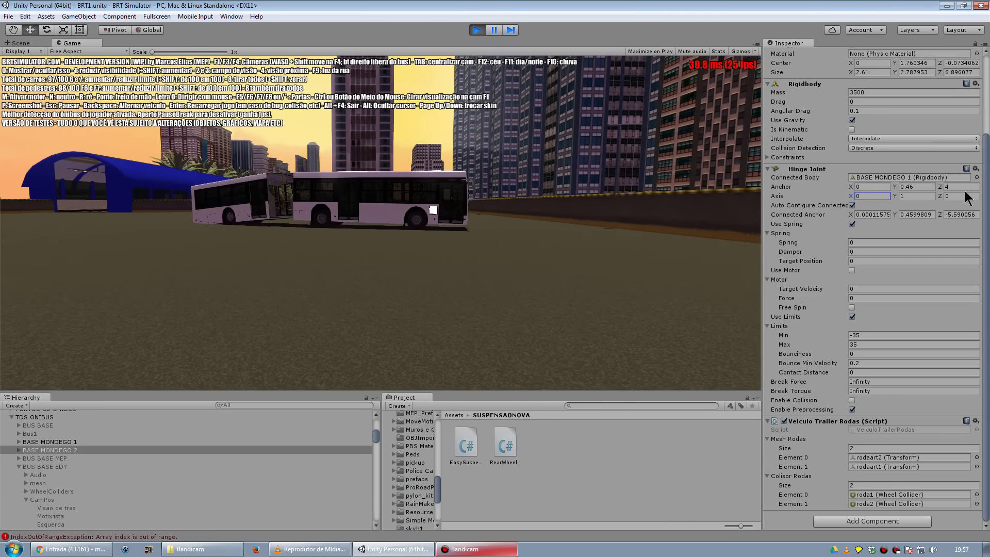
{"action": "left_click", "coordinate": [964, 195]}
{"action": "type", "text": "1"}
{"action": "middle_click_drag", "start_coordinate": [521, 218], "coordinate": [421, 303]}
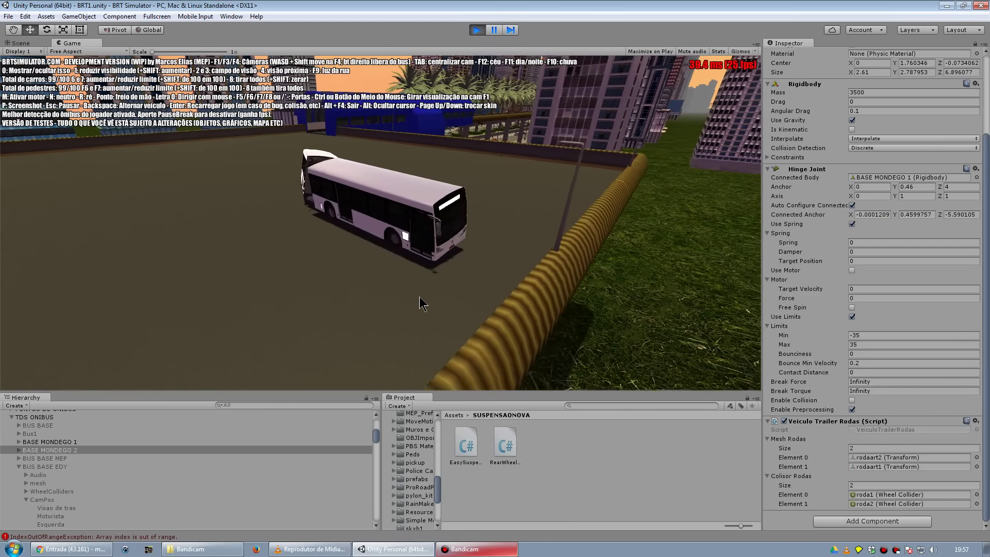
{"action": "middle_click_drag", "start_coordinate": [420, 304], "coordinate": [573, 305]}
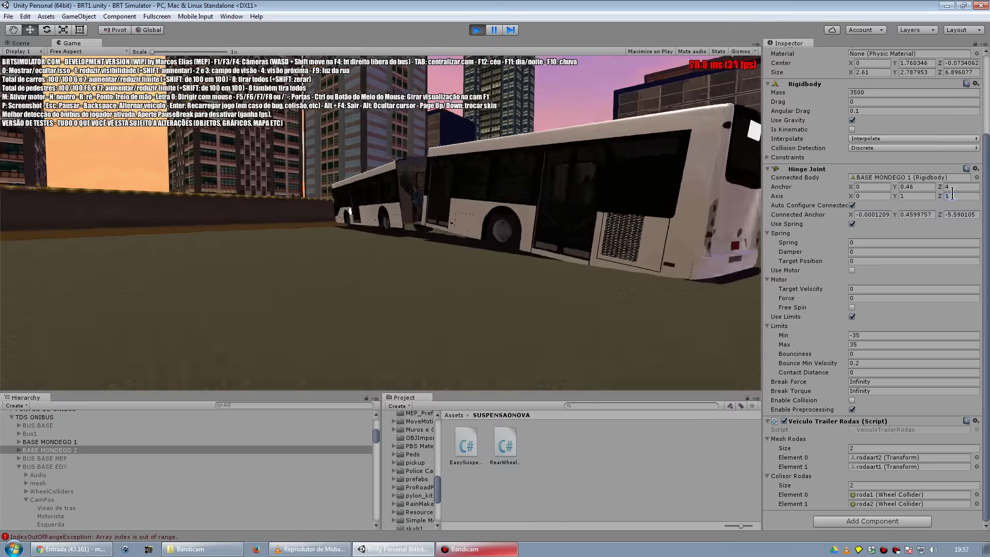
{"action": "left_click", "coordinate": [986, 210]}
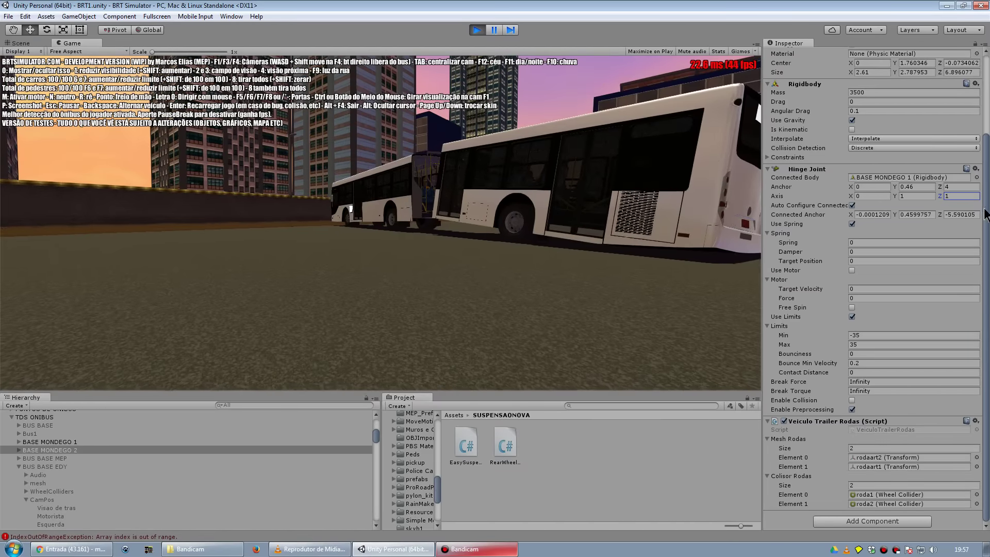
{"action": "double_click", "coordinate": [969, 200]}
{"action": "type", "text": "0"}
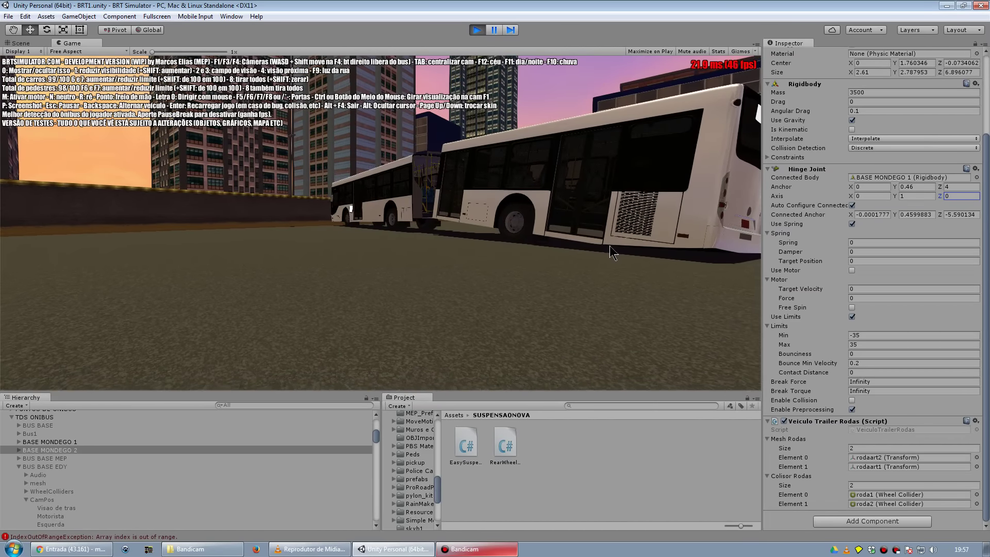
{"action": "mouse_move", "coordinate": [612, 252]}
{"action": "middle_mouse_down"}
{"action": "mouse_move", "coordinate": [180, 313]}
{"action": "mouse_move", "coordinate": [540, 342]}
{"action": "middle_mouse_up"}
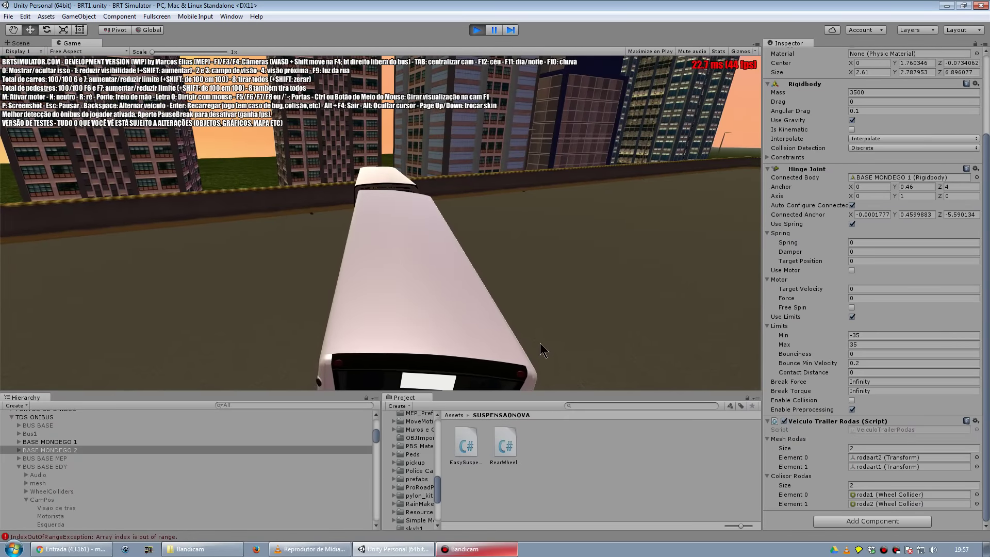
{"action": "mouse_move", "coordinate": [539, 342]}
{"action": "middle_mouse_down"}
{"action": "mouse_move", "coordinate": [391, 357]}
{"action": "mouse_move", "coordinate": [340, 326]}
{"action": "mouse_move", "coordinate": [448, 364]}
{"action": "mouse_move", "coordinate": [412, 321]}
{"action": "mouse_move", "coordinate": [325, 332]}
{"action": "mouse_move", "coordinate": [490, 378]}
{"action": "mouse_move", "coordinate": [204, 408]}
{"action": "mouse_move", "coordinate": [185, 373]}
{"action": "mouse_move", "coordinate": [193, 387]}
{"action": "mouse_move", "coordinate": [345, 394]}
{"action": "mouse_move", "coordinate": [79, 400]}
{"action": "mouse_move", "coordinate": [546, 440]}
{"action": "mouse_move", "coordinate": [315, 422]}
{"action": "mouse_move", "coordinate": [191, 428]}
{"action": "mouse_move", "coordinate": [762, 424]}
{"action": "mouse_move", "coordinate": [885, 230]}
{"action": "mouse_move", "coordinate": [412, 407]}
{"action": "mouse_move", "coordinate": [856, 526]}
{"action": "mouse_move", "coordinate": [377, 437]}
{"action": "mouse_move", "coordinate": [248, 464]}
{"action": "mouse_move", "coordinate": [168, 500]}
{"action": "mouse_move", "coordinate": [360, 526]}
{"action": "mouse_move", "coordinate": [392, 552]}
{"action": "mouse_move", "coordinate": [749, 492]}
{"action": "mouse_move", "coordinate": [839, 308]}
{"action": "mouse_move", "coordinate": [883, 163]}
{"action": "mouse_move", "coordinate": [734, 135]}
{"action": "mouse_move", "coordinate": [850, 280]}
{"action": "mouse_move", "coordinate": [478, 40]}
{"action": "middle_mouse_up"}
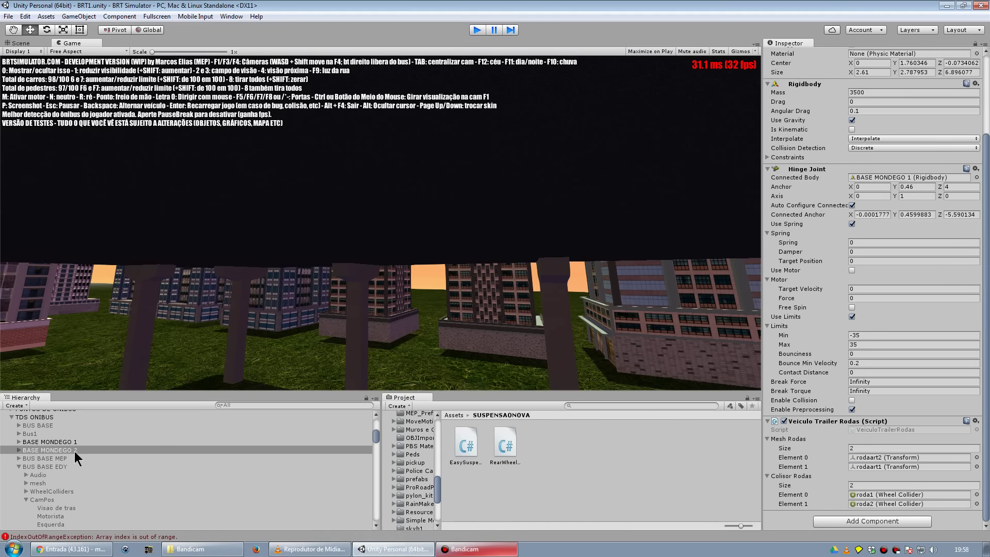
Stop play, frame the trailer in the Scene view, and locate the VeiculoTrailerRodas script.
{"action": "key", "text": "ctrl+p"}
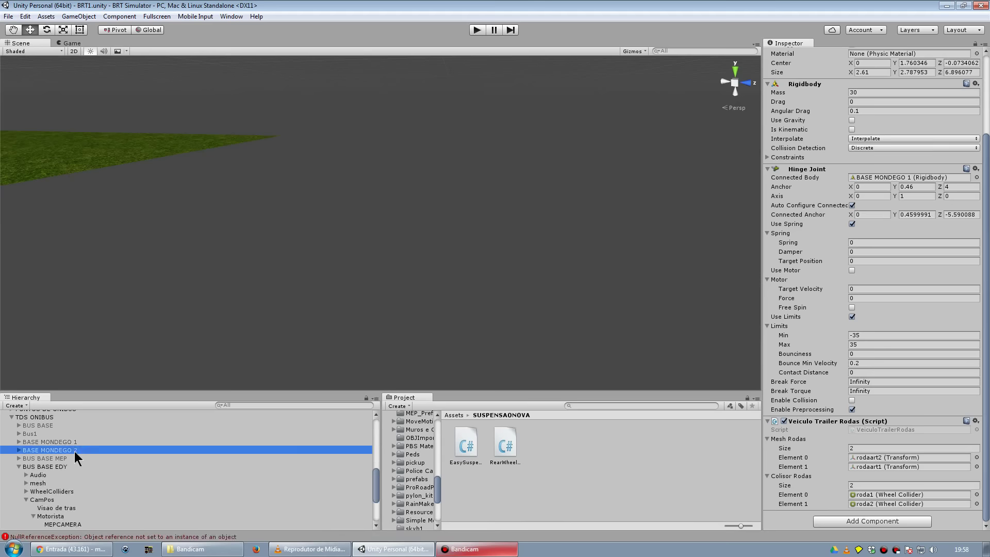
{"action": "key", "text": "f"}
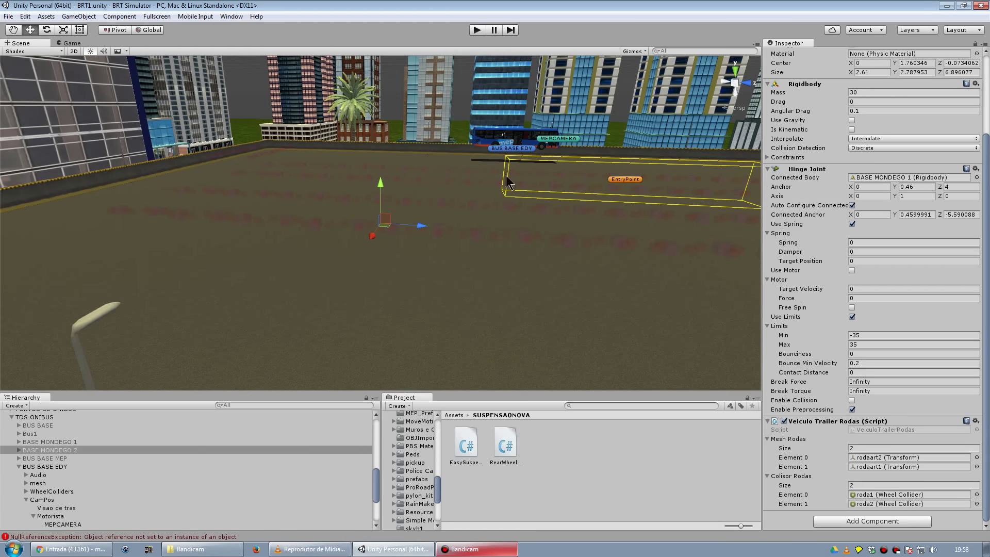
{"action": "mouse_move", "coordinate": [632, 174]}
{"action": "middle_mouse_down"}
{"action": "mouse_move", "coordinate": [504, 197]}
{"action": "mouse_move", "coordinate": [465, 183]}
{"action": "middle_mouse_up"}
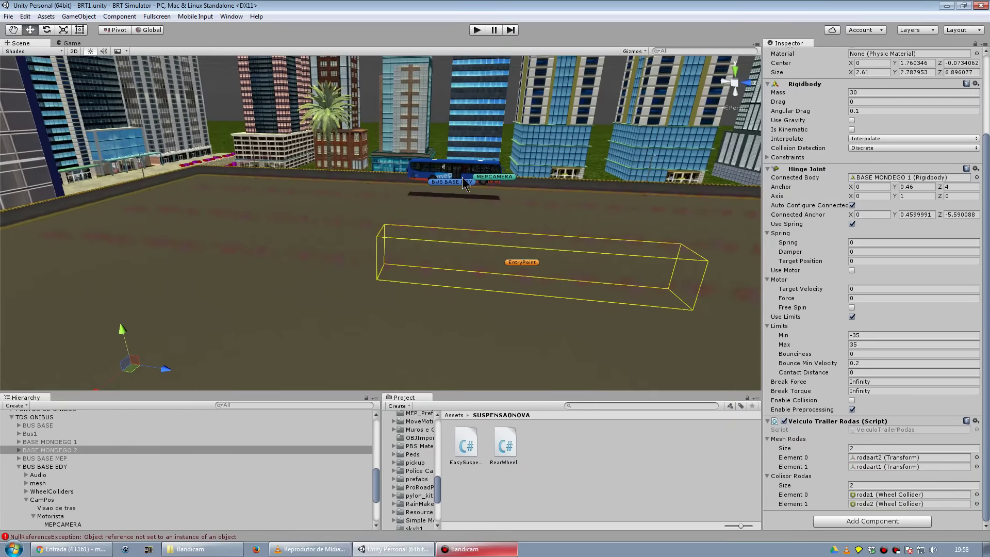
{"action": "middle_click_drag", "start_coordinate": [742, 327], "coordinate": [917, 214]}
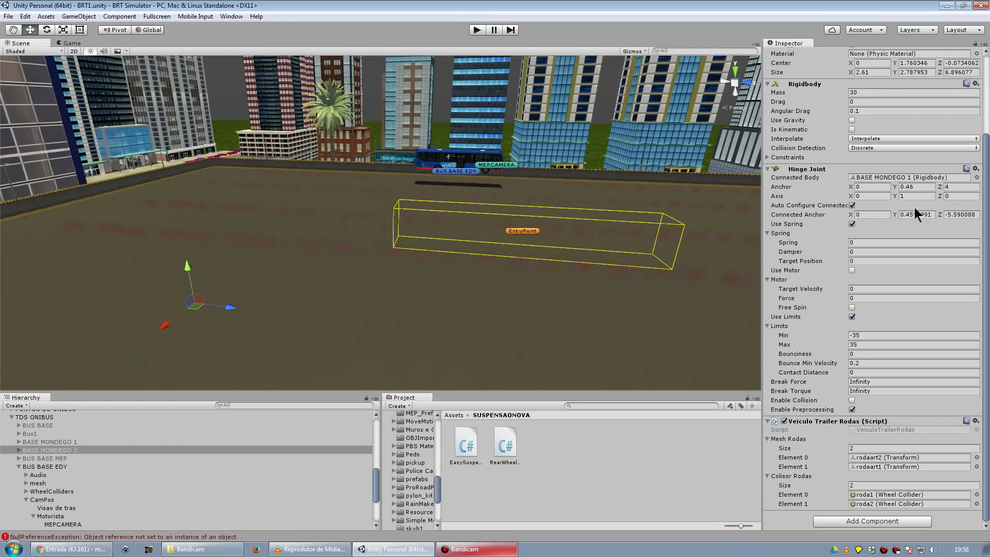
{"action": "scroll", "coordinate": [850, 208], "scroll_direction": "up", "scroll_amount": 3}
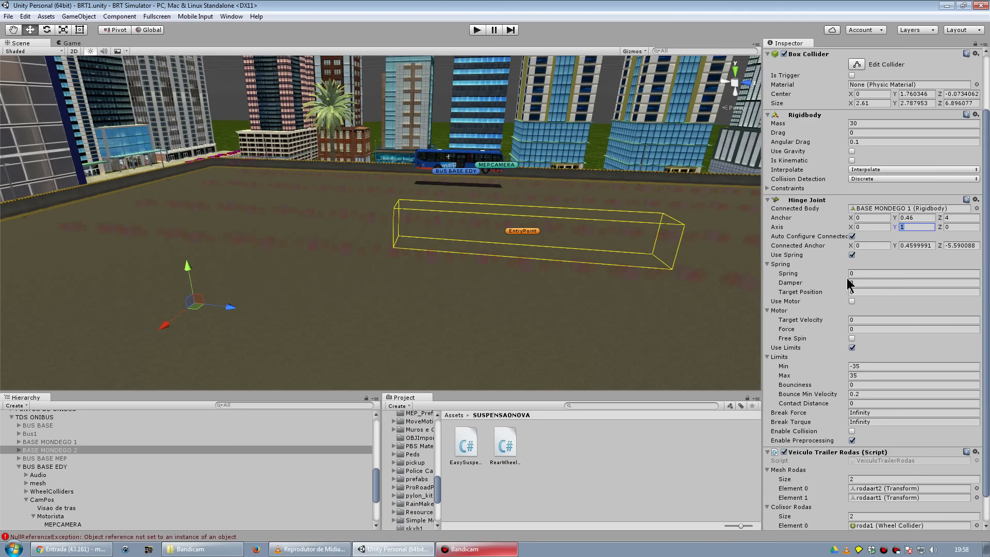
{"action": "scroll", "coordinate": [858, 279], "scroll_direction": "down", "scroll_amount": 1}
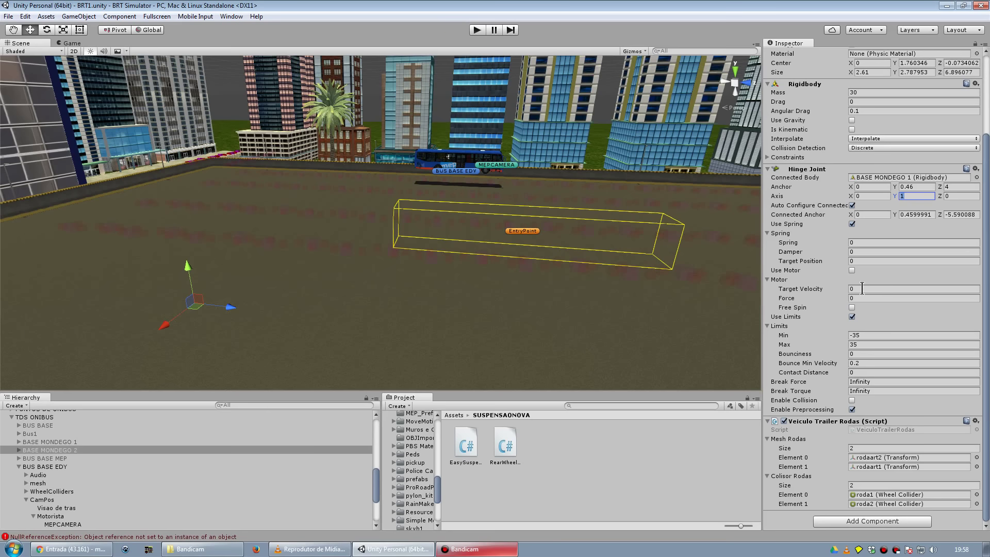
{"action": "middle_click_drag", "start_coordinate": [565, 228], "coordinate": [485, 256]}
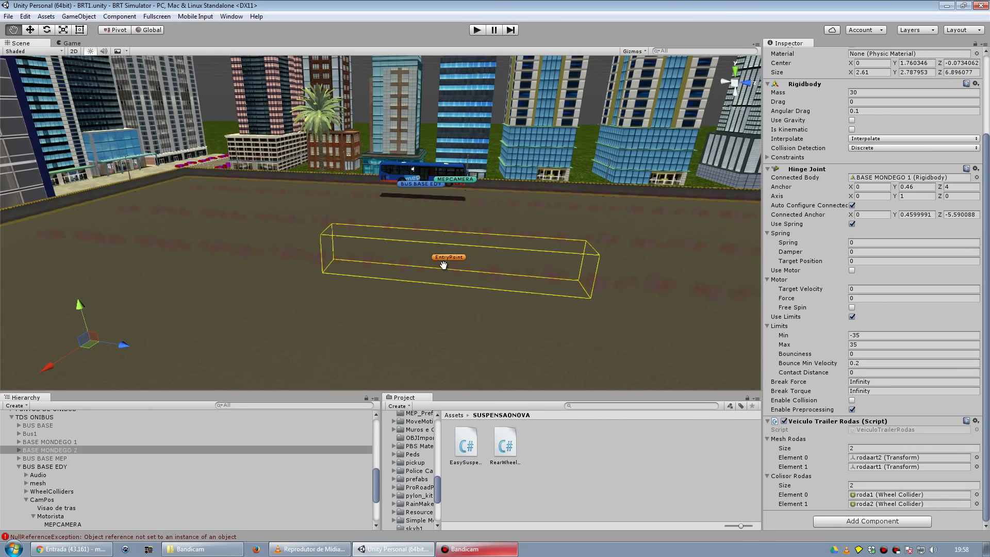
{"action": "left_click", "coordinate": [878, 427]}
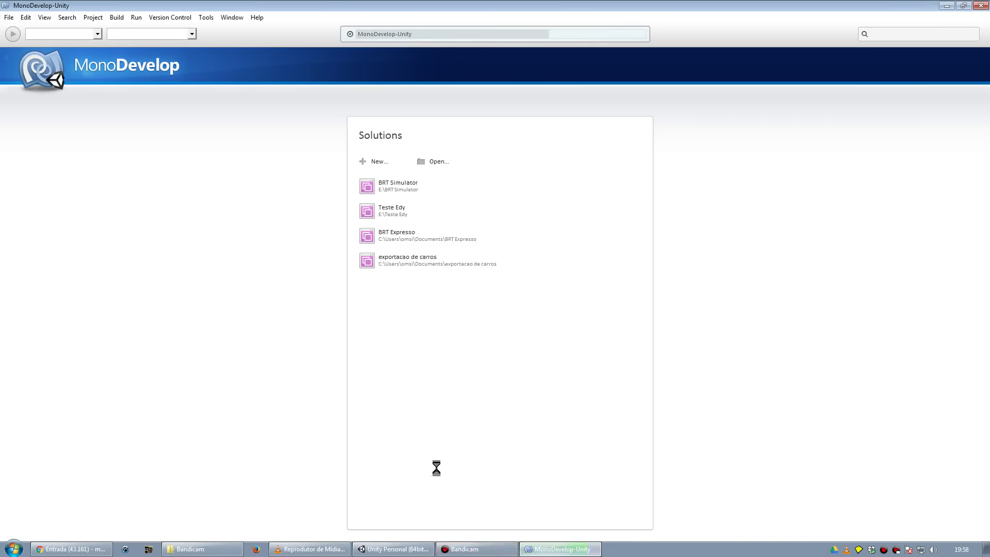
Open the VeiculoTrailerRodas script in MonoDevelop and scroll to its top.
{"action": "left_click", "coordinate": [407, 549]}
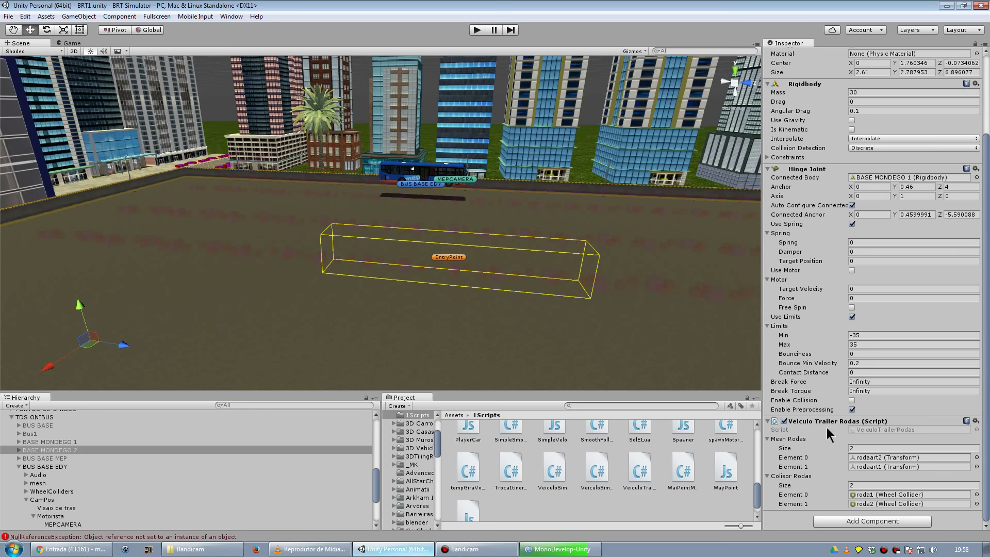
{"action": "left_click", "coordinate": [592, 536]}
{"action": "left_click", "coordinate": [562, 549]}
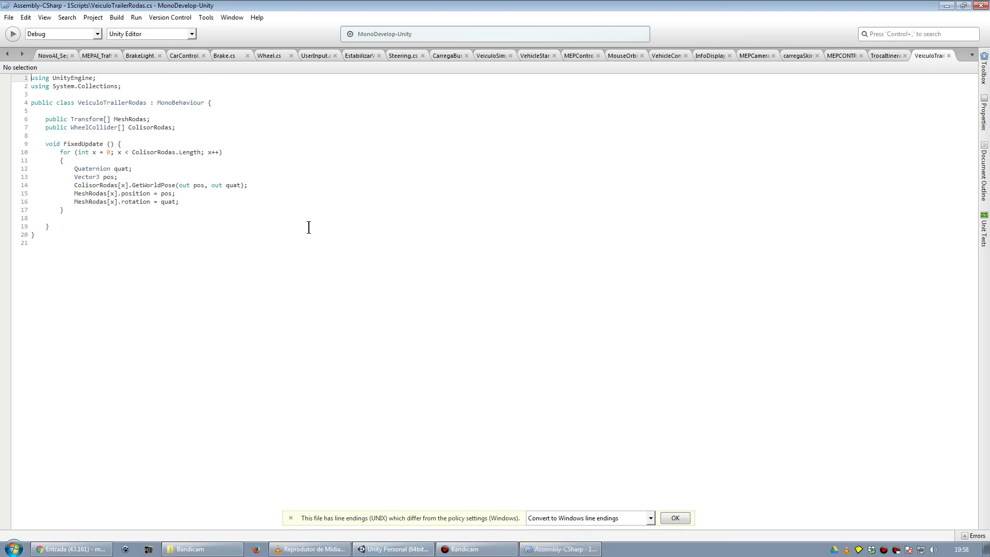
{"action": "left_click_drag", "start_coordinate": [45, 119], "coordinate": [113, 208]}
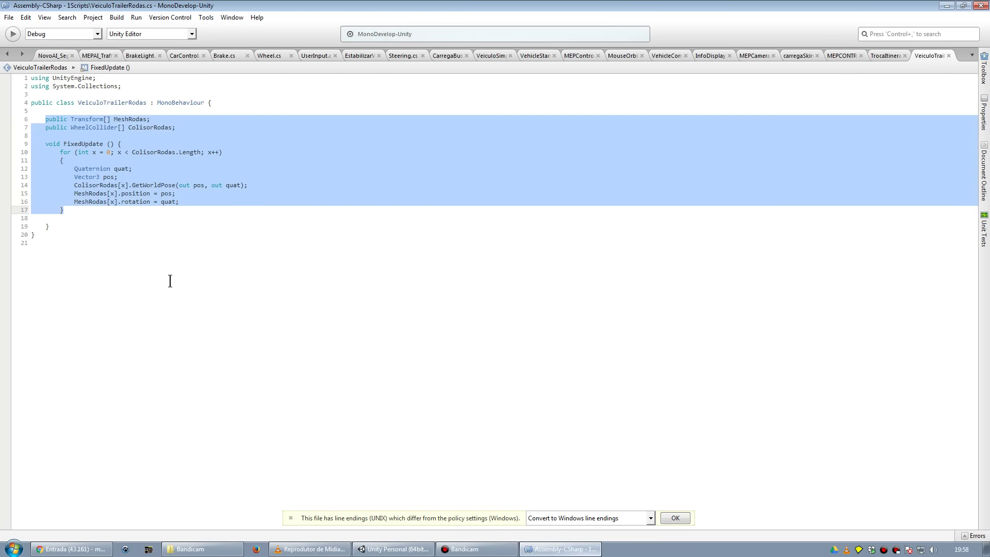
{"action": "scroll", "coordinate": [321, 311], "scroll_direction": "up", "scroll_amount": 2, "text": "ctrl"}
{"action": "scroll", "coordinate": [331, 312], "scroll_direction": "up", "scroll_amount": 1, "text": "ctrl"}
{"action": "scroll", "coordinate": [331, 316], "scroll_direction": "up", "scroll_amount": 1, "text": "ctrl"}
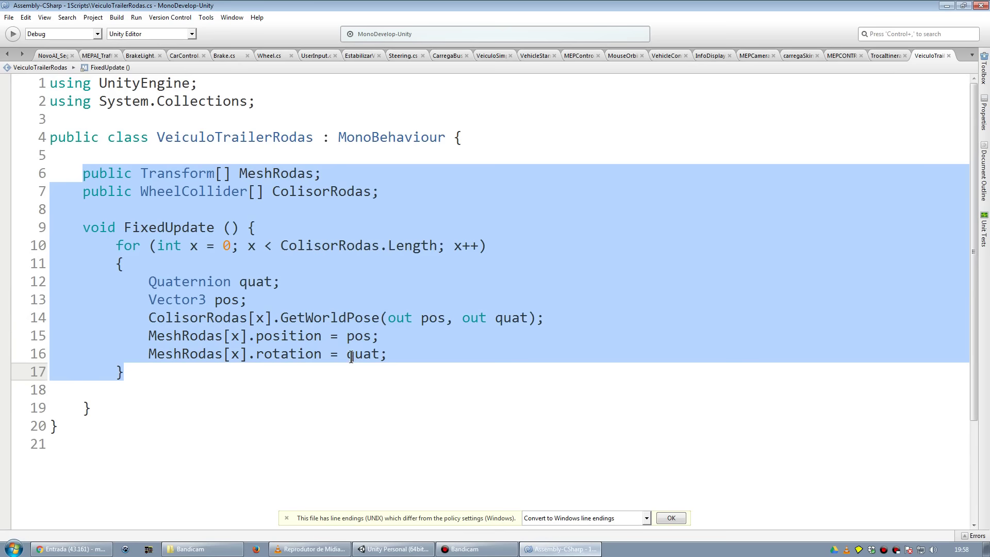
Review the MeshRodas and ColisorRodas declarations and the loop over ColisorRodas.Length.
{"action": "left_click", "coordinate": [372, 388]}
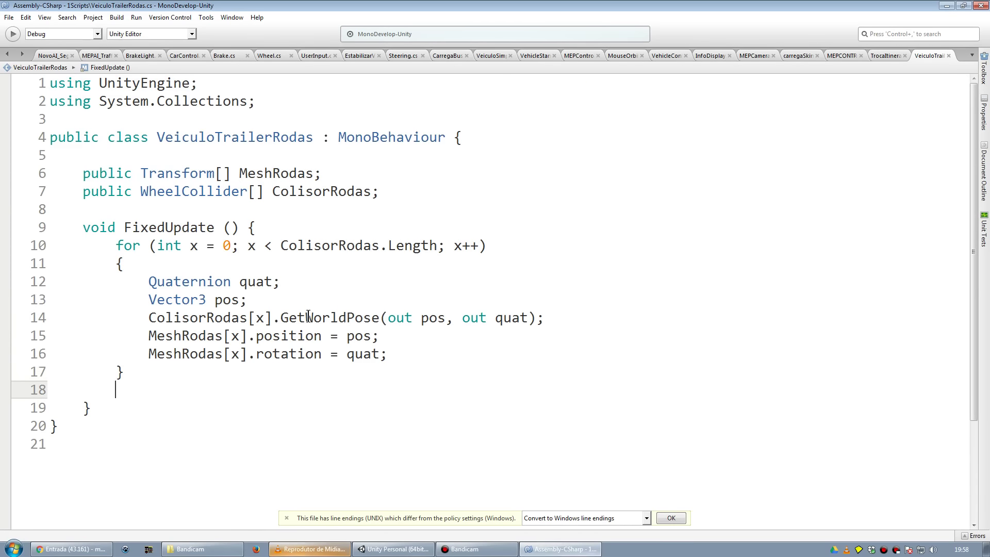
{"action": "right_click", "coordinate": [183, 183]}
{"action": "right_click", "coordinate": [187, 176]}
{"action": "key", "text": "Escape"}
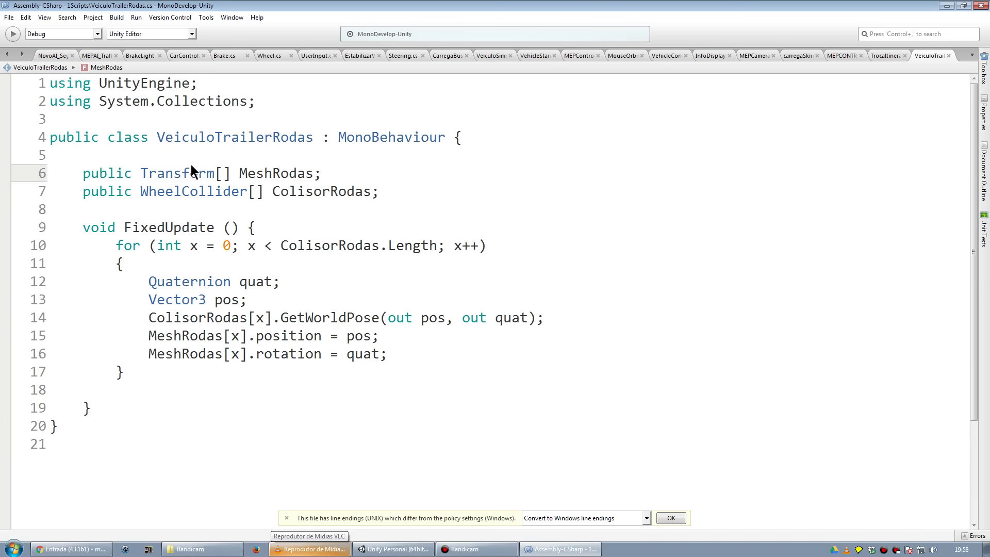
{"action": "double_click", "coordinate": [253, 174]}
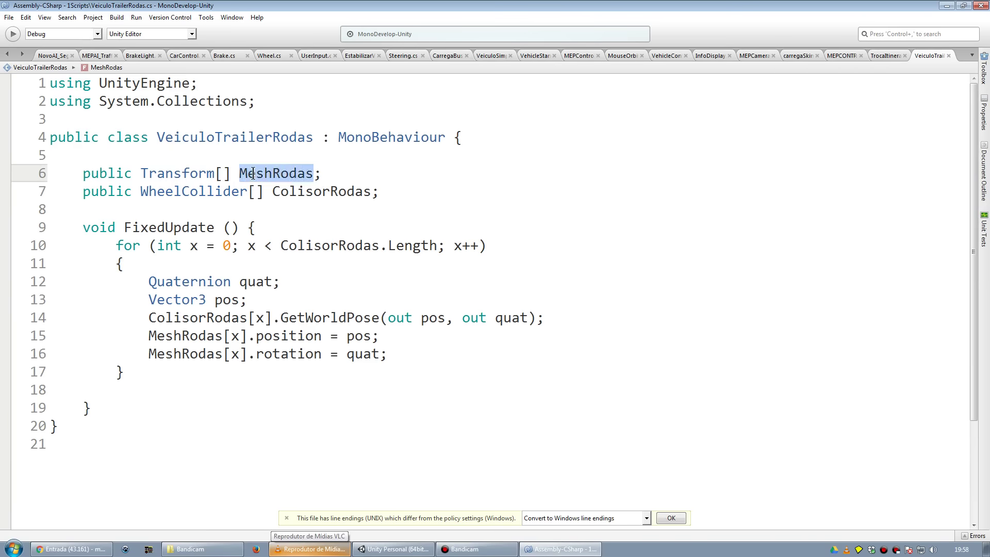
{"action": "left_click", "coordinate": [315, 175]}
{"action": "double_click", "coordinate": [315, 190]}
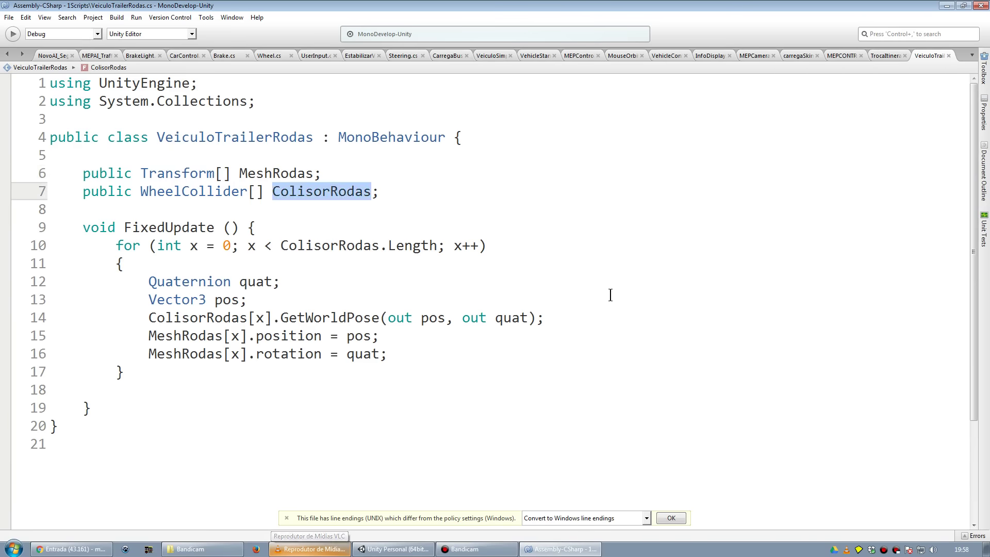
{"action": "left_click_drag", "start_coordinate": [130, 251], "coordinate": [430, 247]}
{"action": "left_click", "coordinate": [434, 247]}
Walk through FixedUpdate's GetWorldPose call and the wheel position and rotation assignments.
{"action": "left_click", "coordinate": [199, 317]}
{"action": "left_click", "coordinate": [258, 354]}
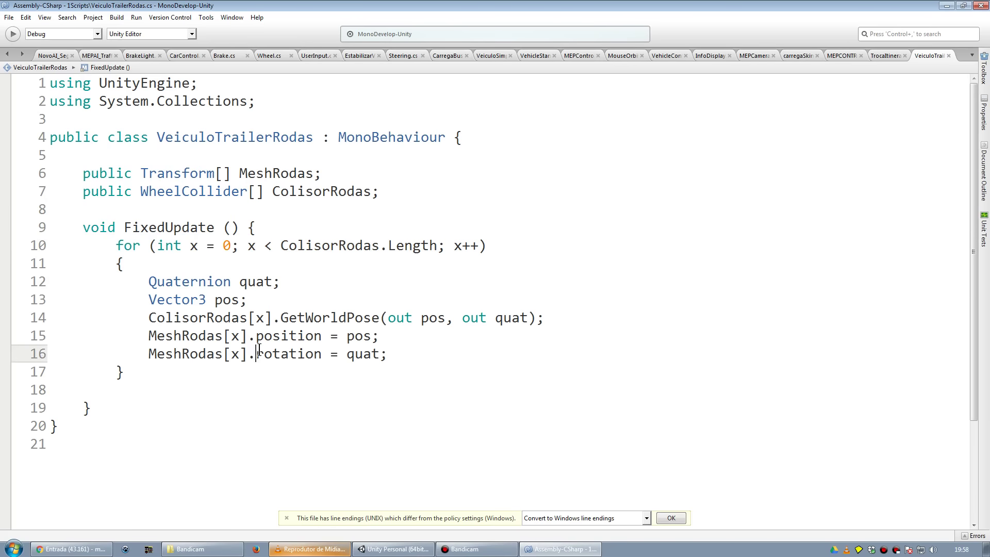
{"action": "left_click", "coordinate": [285, 335]}
{"action": "left_click", "coordinate": [273, 354]}
{"action": "left_click", "coordinate": [294, 336]}
{"action": "left_click", "coordinate": [288, 354]}
{"action": "left_click_drag", "start_coordinate": [428, 392], "coordinate": [52, 228]}
{"action": "left_click", "coordinate": [433, 335]}
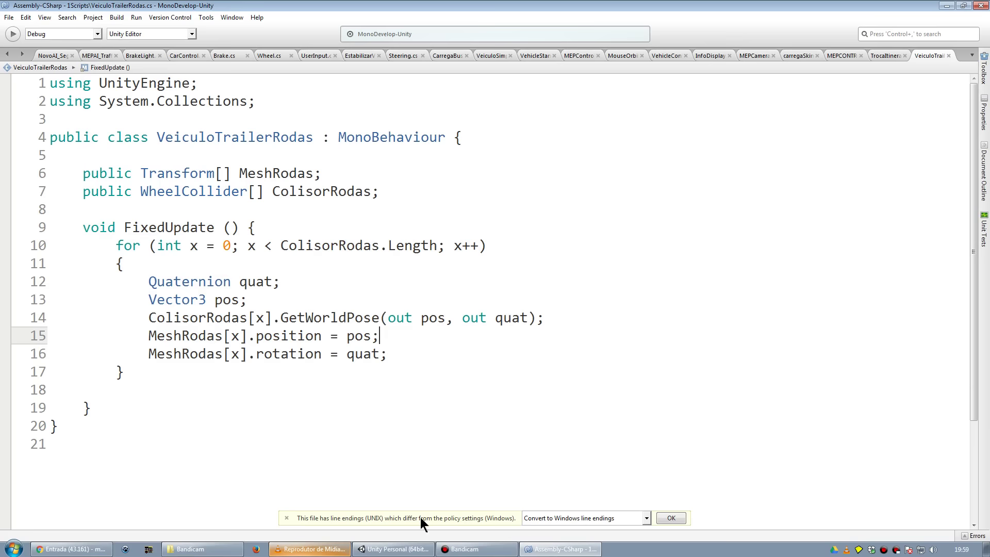
Dismiss the line-endings notice and return to Unity.
{"action": "left_click", "coordinate": [679, 520]}
{"action": "left_click", "coordinate": [482, 247]}
{"action": "left_click", "coordinate": [397, 549]}
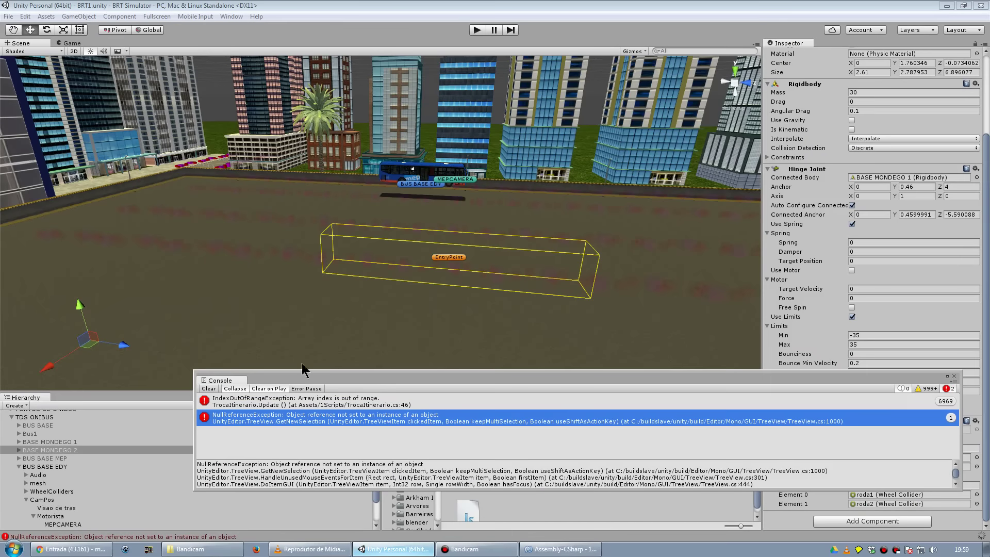
Close the Console and select the BUS BASE EDY bus in the Scene view.
{"action": "left_click", "coordinate": [954, 376]}
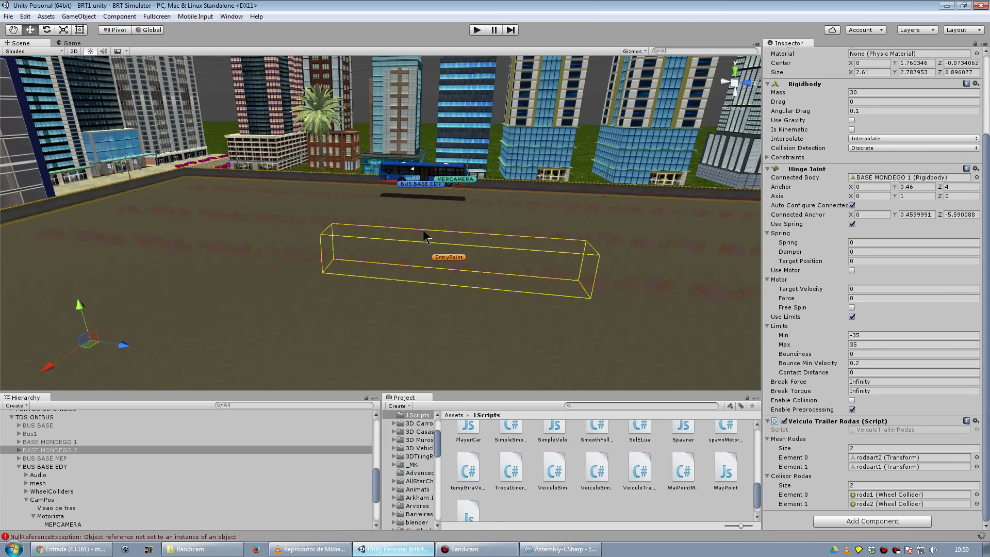
{"action": "left_click_drag", "start_coordinate": [519, 263], "coordinate": [384, 287], "text": "alt"}
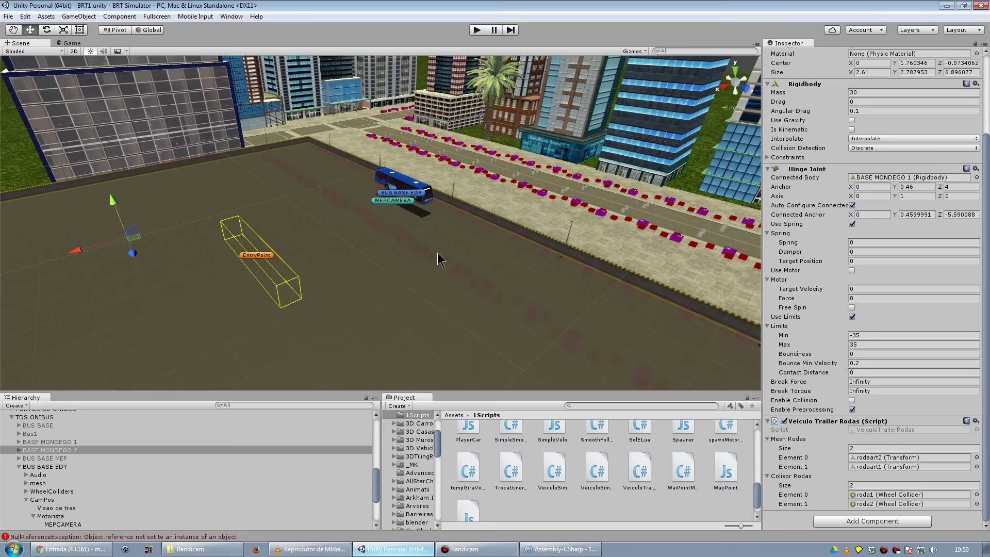
{"action": "left_click_drag", "start_coordinate": [384, 288], "coordinate": [413, 248], "text": "alt"}
{"action": "scroll", "coordinate": [414, 248], "scroll_direction": "up", "scroll_amount": 5}
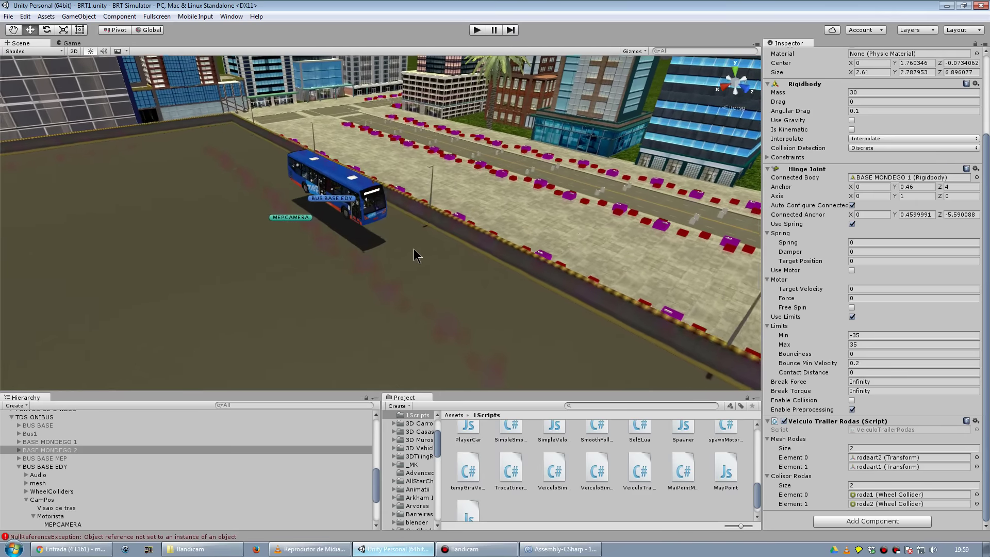
{"action": "left_click", "coordinate": [348, 203]}
Orbit and zoom to a full side view of the MEP bus, then deselect it.
{"action": "scroll", "coordinate": [371, 248], "scroll_direction": "up", "scroll_amount": 6}
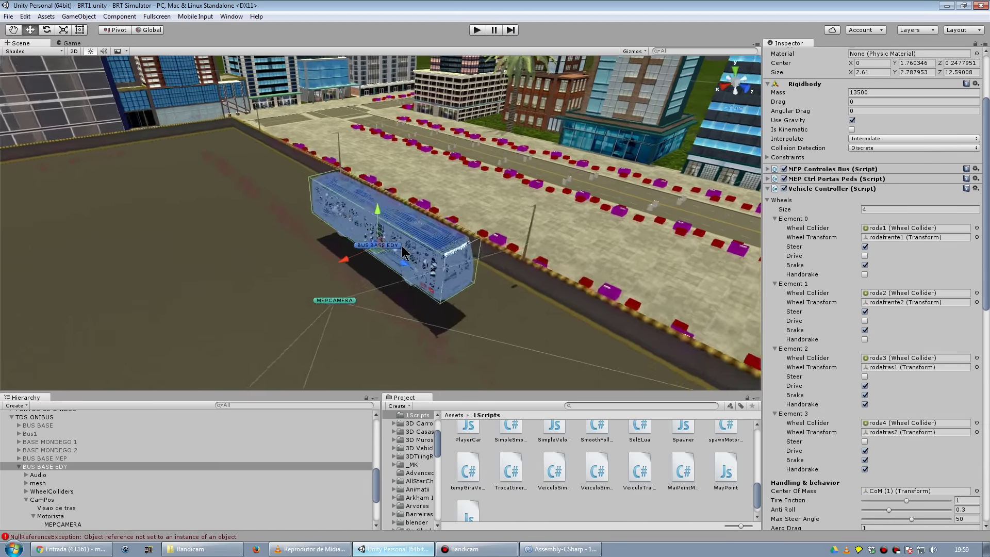
{"action": "mouse_move", "coordinate": [401, 294]}
{"action": "left_mouse_down", "text": "alt"}
{"action": "mouse_move", "coordinate": [509, 234]}
{"action": "mouse_move", "coordinate": [643, 267]}
{"action": "mouse_move", "coordinate": [593, 269]}
{"action": "mouse_move", "coordinate": [539, 176]}
{"action": "left_mouse_up", "text": "alt"}
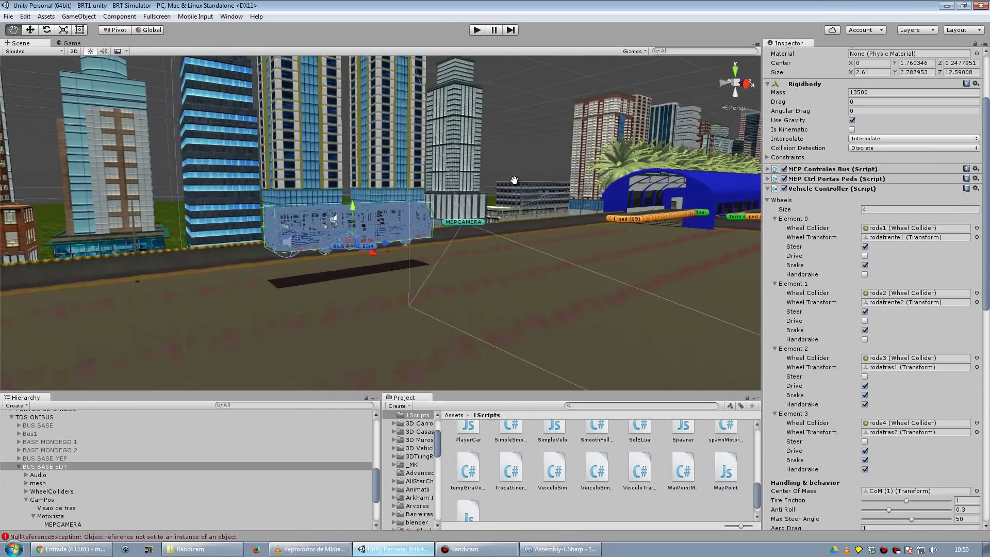
{"action": "scroll", "coordinate": [540, 178], "scroll_direction": "up", "scroll_amount": 3}
{"action": "scroll", "coordinate": [518, 211], "scroll_direction": "up", "scroll_amount": 3}
{"action": "middle_click_drag", "start_coordinate": [518, 212], "coordinate": [467, 198]}
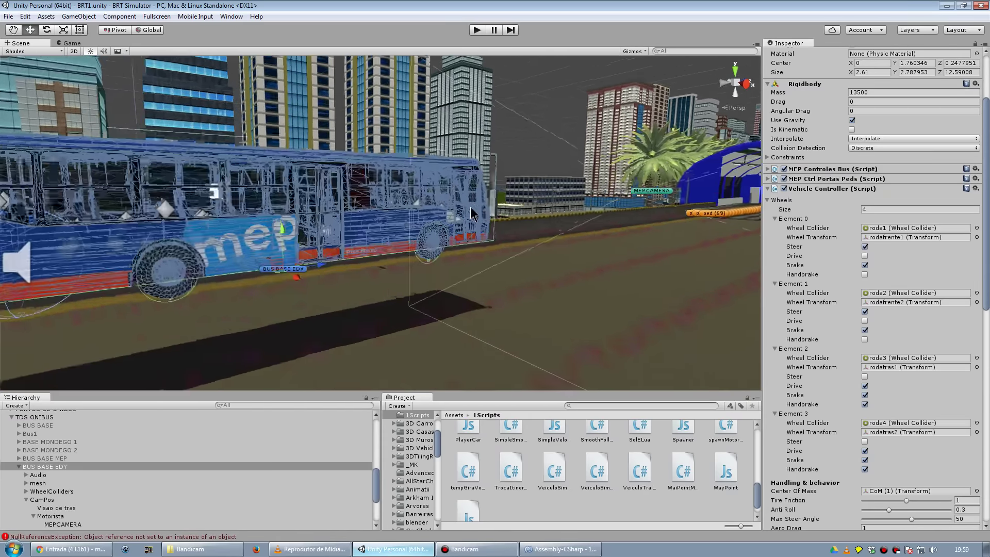
{"action": "mouse_move", "coordinate": [467, 198]}
{"action": "left_mouse_down", "text": "alt"}
{"action": "mouse_move", "coordinate": [540, 225]}
{"action": "mouse_move", "coordinate": [524, 215]}
{"action": "left_mouse_up", "text": "alt"}
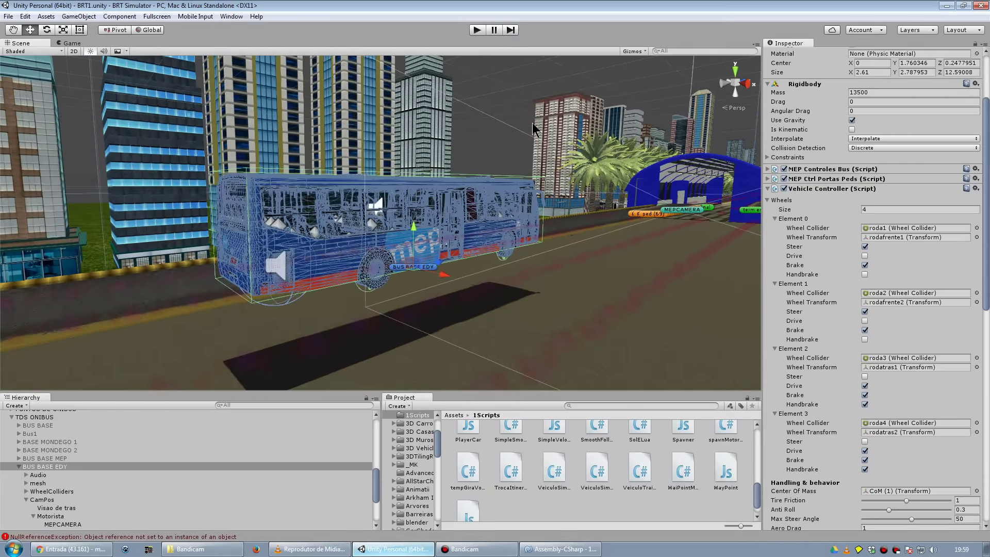
{"action": "left_click", "coordinate": [523, 99]}
Look over the bus's rear wheel, front and left side from close orbits.
{"action": "mouse_move", "coordinate": [465, 240]}
{"action": "left_mouse_down", "text": "alt"}
{"action": "mouse_move", "coordinate": [573, 231]}
{"action": "mouse_move", "coordinate": [444, 244]}
{"action": "mouse_move", "coordinate": [426, 194]}
{"action": "left_mouse_up", "text": "alt"}
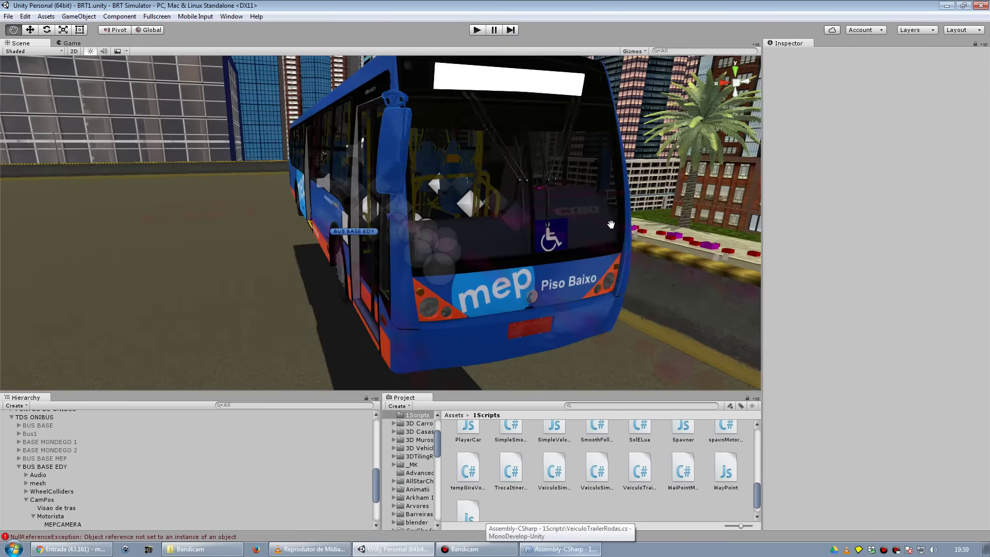
{"action": "scroll", "coordinate": [425, 194], "scroll_direction": "down", "scroll_amount": 5}
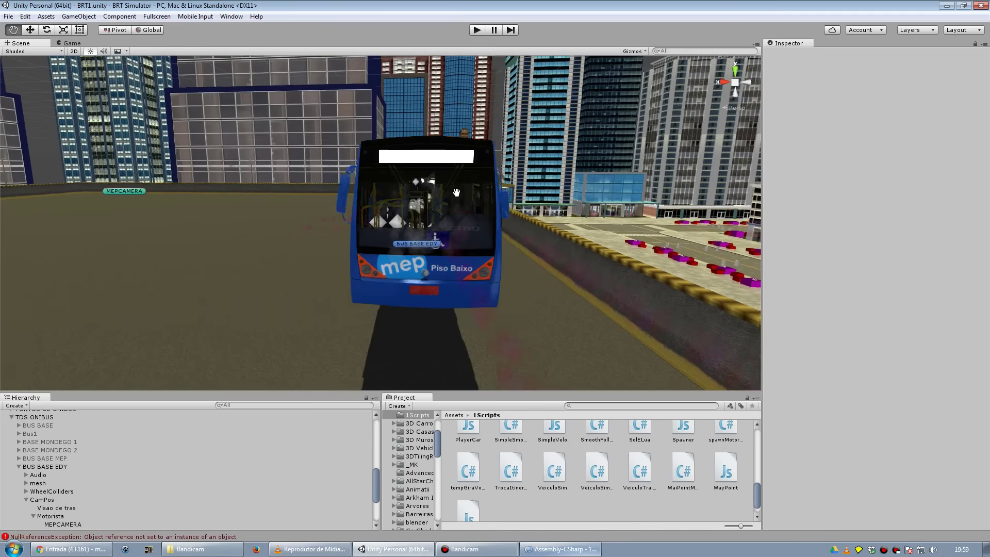
{"action": "left_click_drag", "start_coordinate": [467, 188], "coordinate": [509, 193], "text": "alt"}
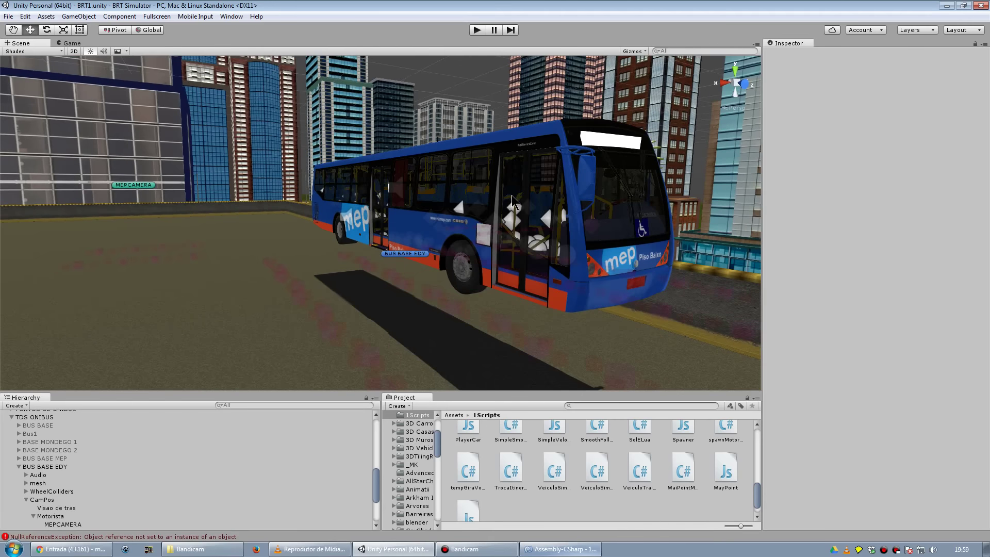
{"action": "left_click_drag", "start_coordinate": [561, 260], "coordinate": [586, 236], "text": "alt"}
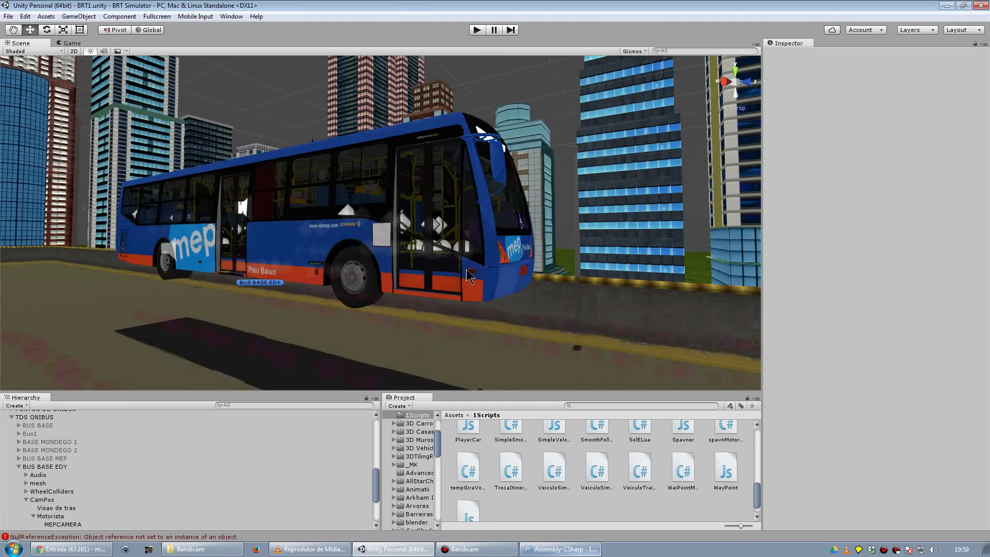
{"action": "left_click_drag", "start_coordinate": [586, 236], "coordinate": [501, 261], "text": "alt"}
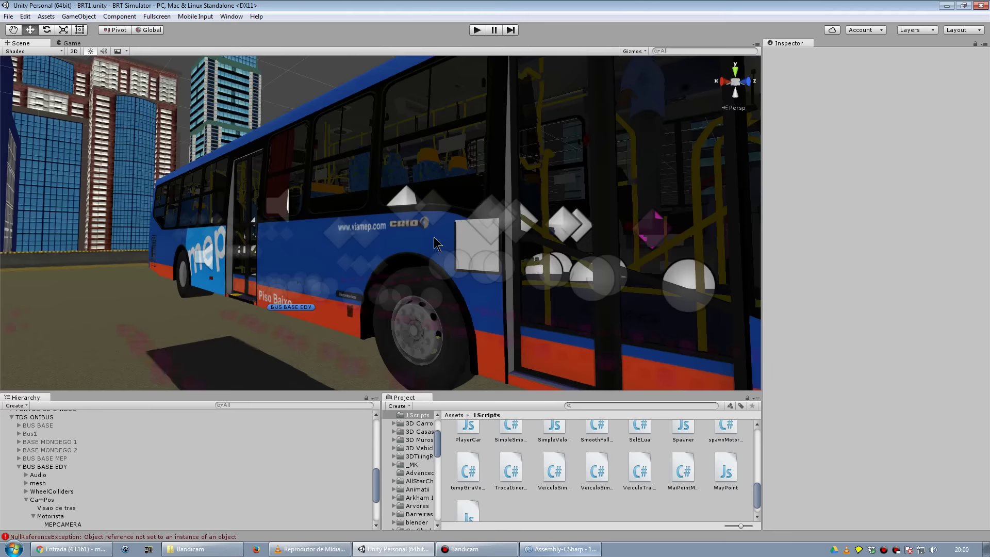
{"action": "scroll", "coordinate": [434, 243], "scroll_direction": "down", "scroll_amount": 5}
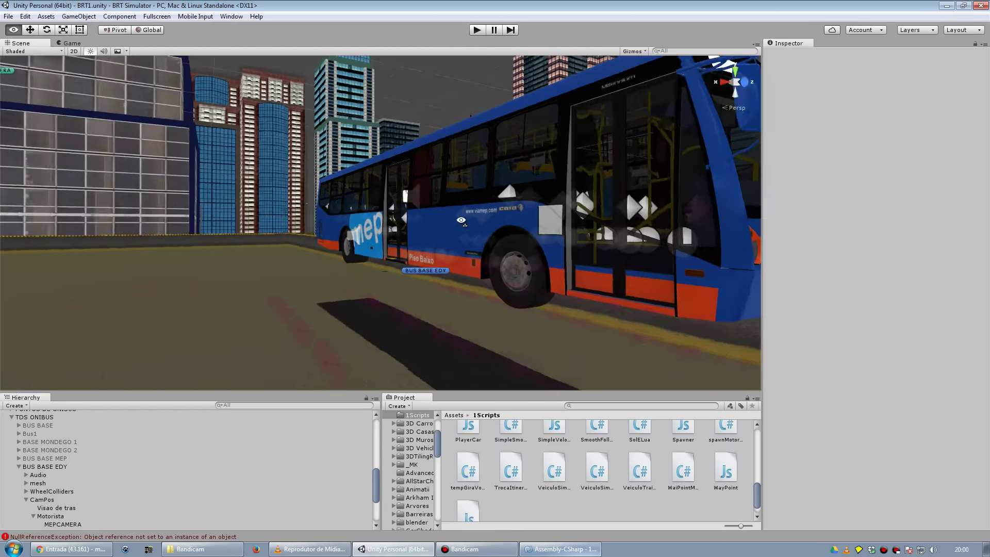